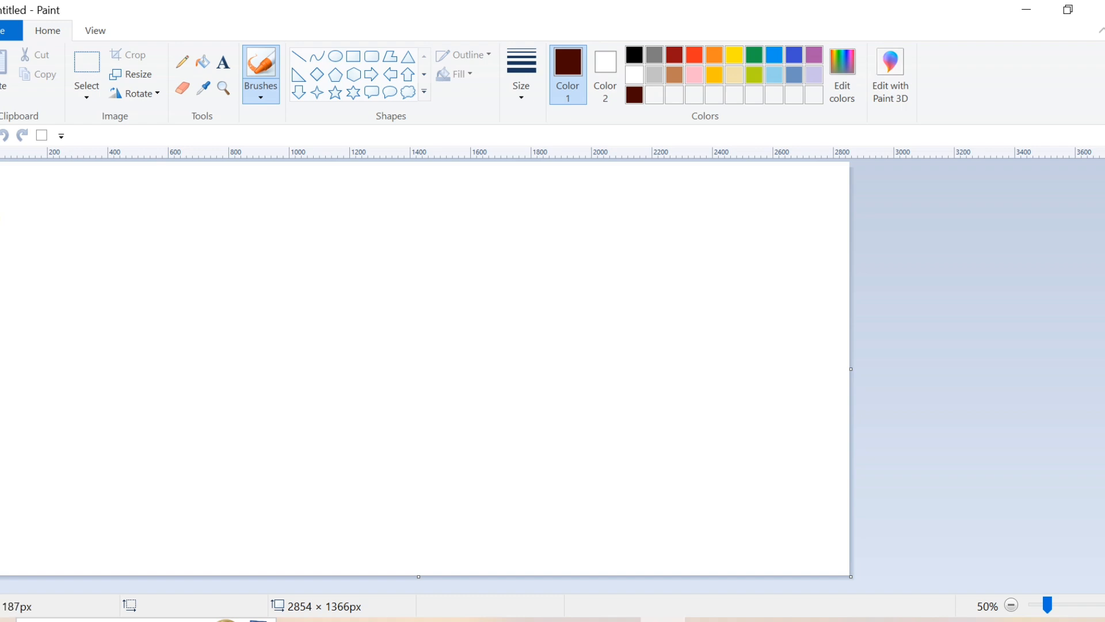
Step: Paint a solid dark maroon band across the full width of the canvas's upper edge with the textured brush
{"action": "left_click_drag", "start_coordinate": [2, 221], "coordinate": [858, 207]}
{"action": "left_click_drag", "start_coordinate": [516, 216], "coordinate": [851, 214]}
{"action": "mouse_move", "coordinate": [446, 181]}
{"action": "left_mouse_down"}
{"action": "mouse_move", "coordinate": [569, 187]}
{"action": "mouse_move", "coordinate": [33, 161]}
{"action": "mouse_move", "coordinate": [22, 188]}
{"action": "mouse_move", "coordinate": [54, 205]}
{"action": "mouse_move", "coordinate": [135, 209]}
{"action": "mouse_move", "coordinate": [471, 178]}
{"action": "mouse_move", "coordinate": [146, 187]}
{"action": "mouse_move", "coordinate": [357, 186]}
{"action": "left_mouse_up"}
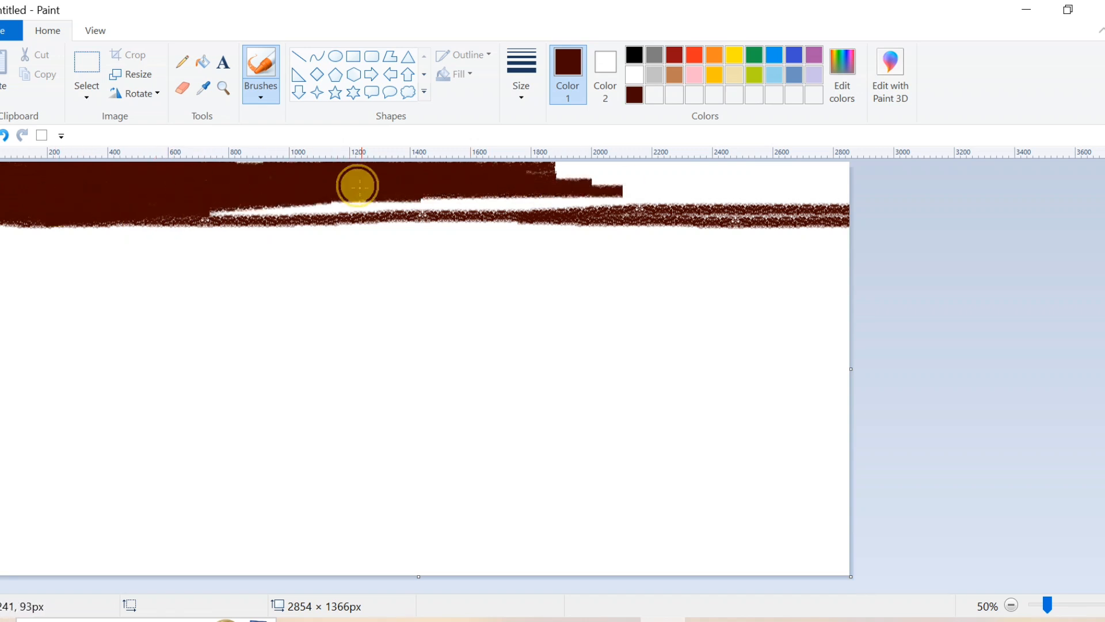
{"action": "mouse_move", "coordinate": [334, 151]}
{"action": "left_mouse_down"}
{"action": "mouse_move", "coordinate": [722, 152]}
{"action": "mouse_move", "coordinate": [523, 159]}
{"action": "mouse_move", "coordinate": [976, 172]}
{"action": "mouse_move", "coordinate": [688, 174]}
{"action": "mouse_move", "coordinate": [795, 171]}
{"action": "mouse_move", "coordinate": [728, 195]}
{"action": "mouse_move", "coordinate": [837, 186]}
{"action": "mouse_move", "coordinate": [829, 193]}
{"action": "mouse_move", "coordinate": [849, 199]}
{"action": "mouse_move", "coordinate": [800, 220]}
{"action": "mouse_move", "coordinate": [529, 209]}
{"action": "mouse_move", "coordinate": [556, 208]}
{"action": "mouse_move", "coordinate": [551, 198]}
{"action": "mouse_move", "coordinate": [694, 186]}
{"action": "mouse_move", "coordinate": [512, 182]}
{"action": "mouse_move", "coordinate": [594, 174]}
{"action": "mouse_move", "coordinate": [545, 201]}
{"action": "mouse_move", "coordinate": [637, 183]}
{"action": "mouse_move", "coordinate": [840, 213]}
{"action": "left_mouse_up"}
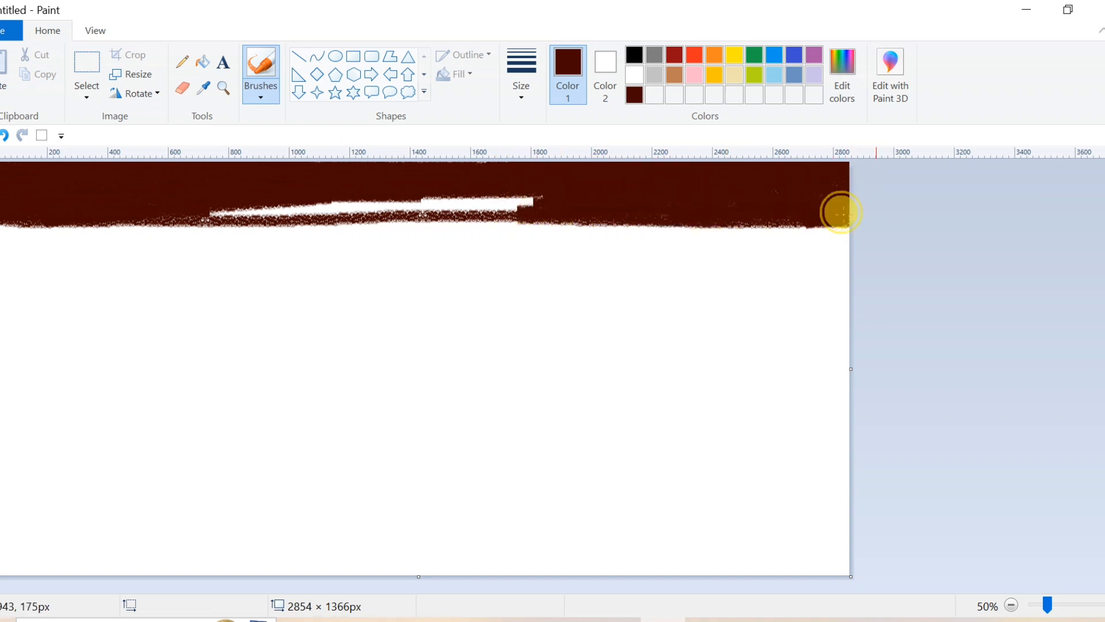
{"action": "mouse_move", "coordinate": [702, 205]}
{"action": "left_mouse_down"}
{"action": "mouse_move", "coordinate": [178, 208]}
{"action": "mouse_move", "coordinate": [413, 209]}
{"action": "mouse_move", "coordinate": [281, 208]}
{"action": "mouse_move", "coordinate": [330, 202]}
{"action": "left_mouse_up"}
{"action": "mouse_move", "coordinate": [534, 199]}
{"action": "left_mouse_down"}
{"action": "mouse_move", "coordinate": [496, 196]}
{"action": "mouse_move", "coordinate": [449, 211]}
{"action": "mouse_move", "coordinate": [532, 211]}
{"action": "left_mouse_up"}
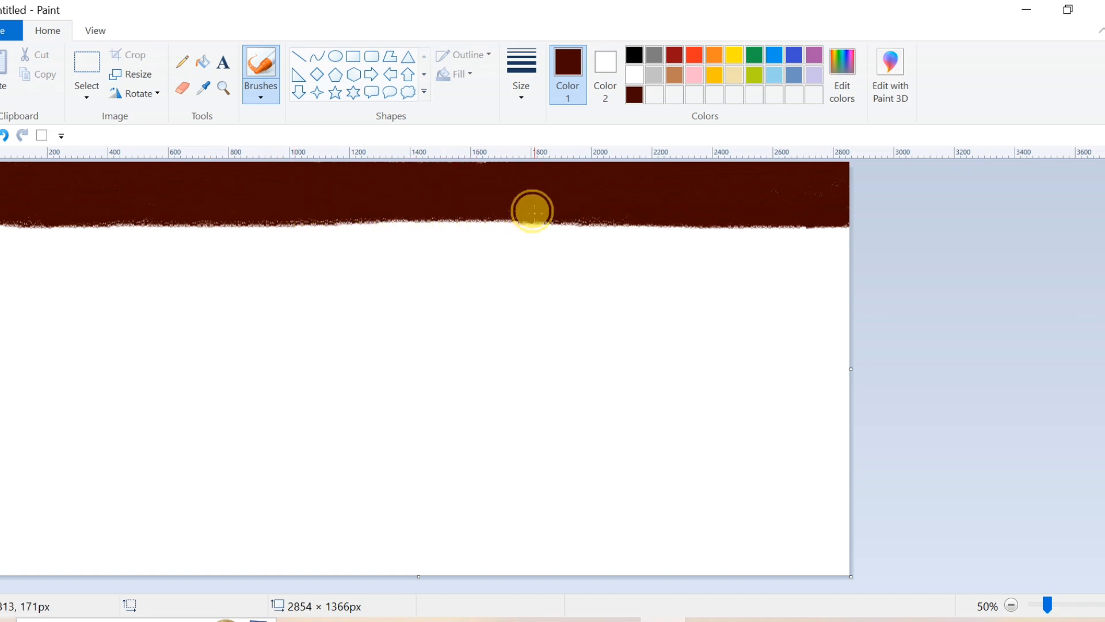
Step: Set the brush colour to a lighter dark red and paint a second full-width band directly below the maroon one
{"action": "left_click", "coordinate": [846, 76]}
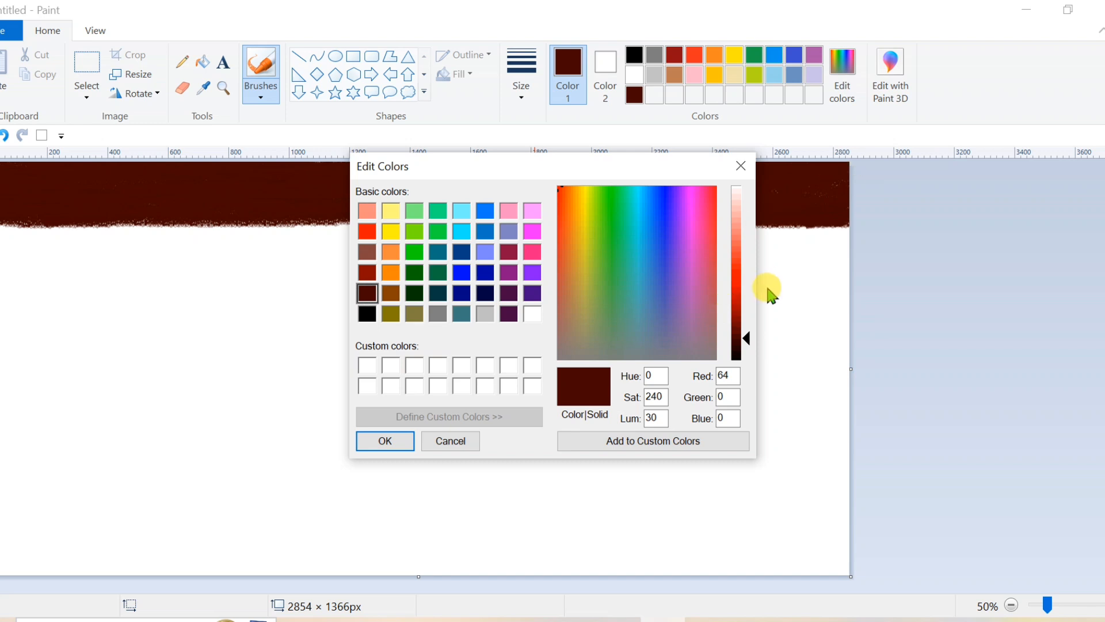
{"action": "left_click", "coordinate": [384, 440]}
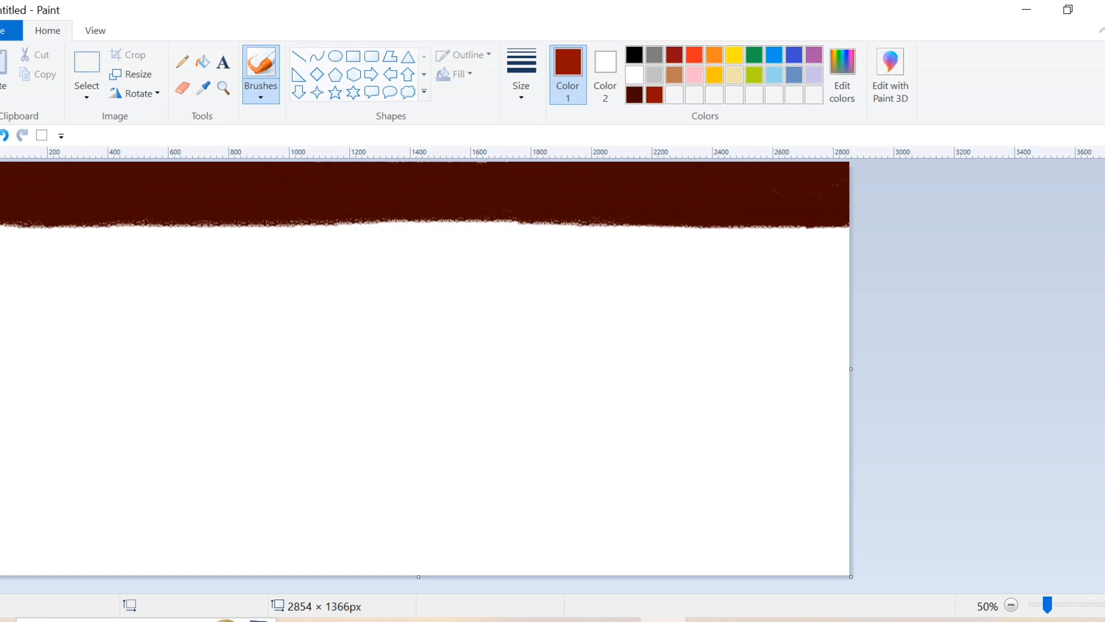
{"action": "left_click_drag", "start_coordinate": [1, 282], "coordinate": [859, 286]}
{"action": "mouse_move", "coordinate": [116, 267]}
{"action": "left_mouse_down"}
{"action": "mouse_move", "coordinate": [295, 240]}
{"action": "mouse_move", "coordinate": [19, 229]}
{"action": "left_mouse_up"}
{"action": "mouse_move", "coordinate": [121, 226]}
{"action": "left_mouse_down"}
{"action": "mouse_move", "coordinate": [87, 257]}
{"action": "mouse_move", "coordinate": [3, 254]}
{"action": "mouse_move", "coordinate": [117, 272]}
{"action": "mouse_move", "coordinate": [236, 272]}
{"action": "mouse_move", "coordinate": [136, 254]}
{"action": "mouse_move", "coordinate": [330, 247]}
{"action": "mouse_move", "coordinate": [414, 230]}
{"action": "mouse_move", "coordinate": [96, 221]}
{"action": "left_mouse_up"}
{"action": "mouse_move", "coordinate": [320, 223]}
{"action": "left_mouse_down"}
{"action": "mouse_move", "coordinate": [851, 228]}
{"action": "mouse_move", "coordinate": [667, 240]}
{"action": "mouse_move", "coordinate": [490, 226]}
{"action": "mouse_move", "coordinate": [340, 241]}
{"action": "mouse_move", "coordinate": [228, 229]}
{"action": "mouse_move", "coordinate": [471, 231]}
{"action": "mouse_move", "coordinate": [159, 248]}
{"action": "mouse_move", "coordinate": [2, 243]}
{"action": "mouse_move", "coordinate": [158, 238]}
{"action": "mouse_move", "coordinate": [69, 259]}
{"action": "mouse_move", "coordinate": [113, 273]}
{"action": "mouse_move", "coordinate": [431, 251]}
{"action": "mouse_move", "coordinate": [321, 256]}
{"action": "mouse_move", "coordinate": [598, 254]}
{"action": "mouse_move", "coordinate": [467, 234]}
{"action": "mouse_move", "coordinate": [598, 259]}
{"action": "mouse_move", "coordinate": [677, 254]}
{"action": "mouse_move", "coordinate": [534, 248]}
{"action": "mouse_move", "coordinate": [718, 242]}
{"action": "mouse_move", "coordinate": [585, 231]}
{"action": "mouse_move", "coordinate": [758, 235]}
{"action": "left_mouse_up"}
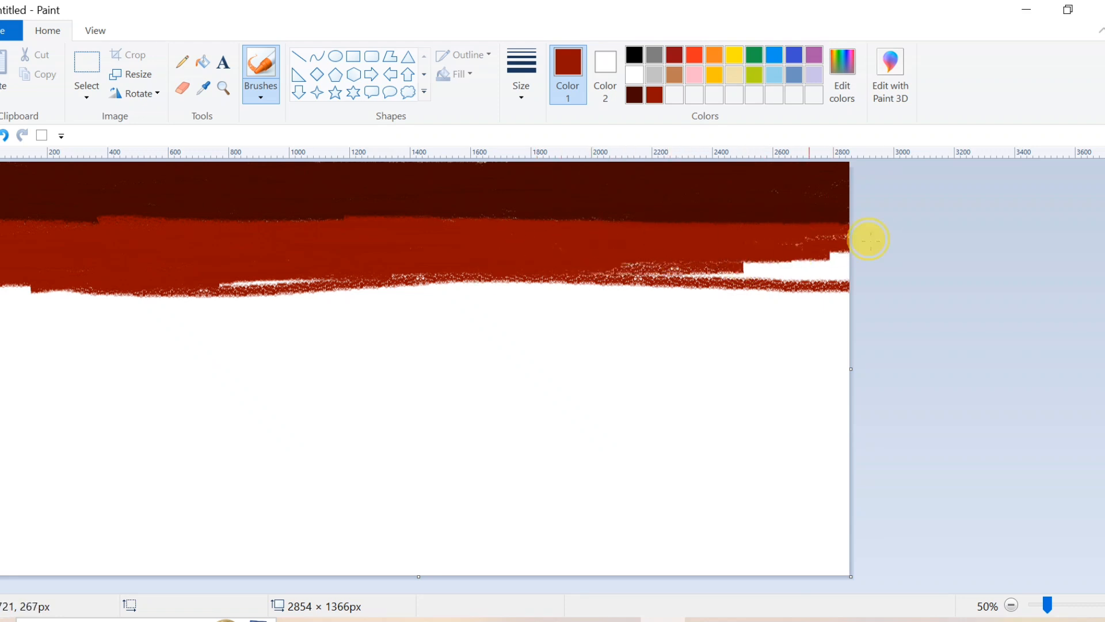
{"action": "mouse_move", "coordinate": [865, 235]}
{"action": "left_mouse_down"}
{"action": "mouse_move", "coordinate": [674, 263]}
{"action": "mouse_move", "coordinate": [826, 259]}
{"action": "left_mouse_up"}
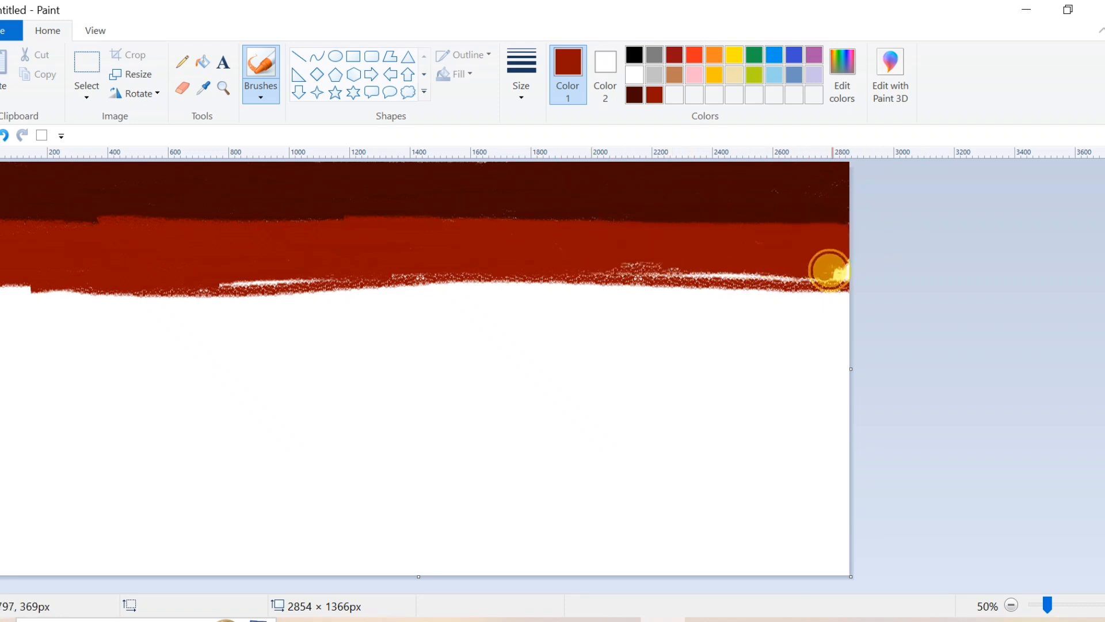
Step: Set the brush colour to luminosity 82 (red 174) and paint a third full-width band below the dark red one
{"action": "left_click", "coordinate": [839, 95]}
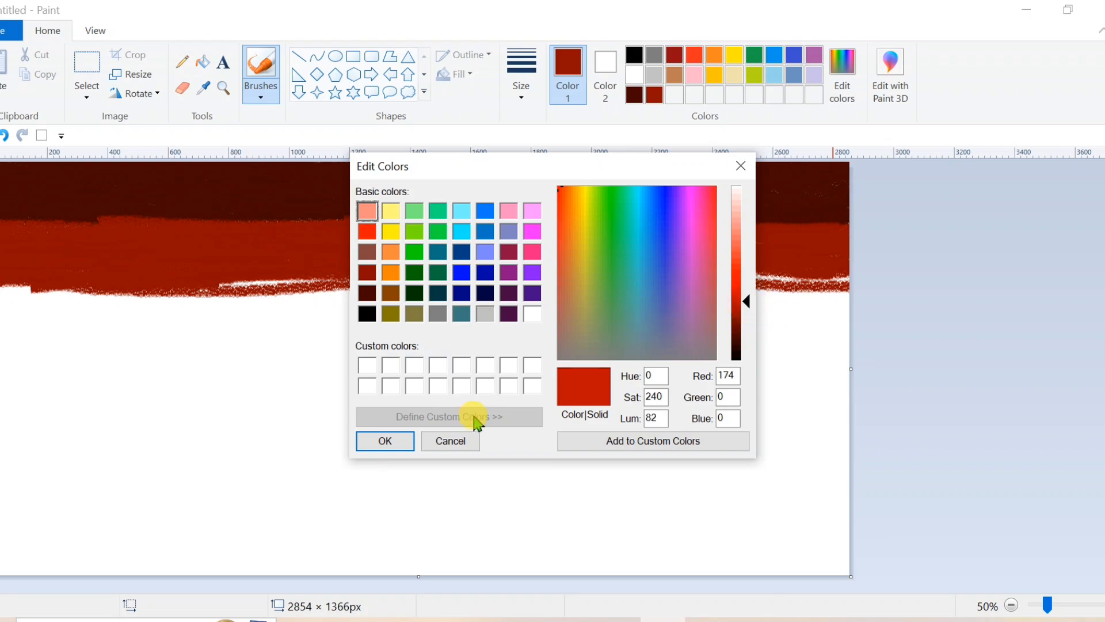
{"action": "left_click", "coordinate": [384, 441]}
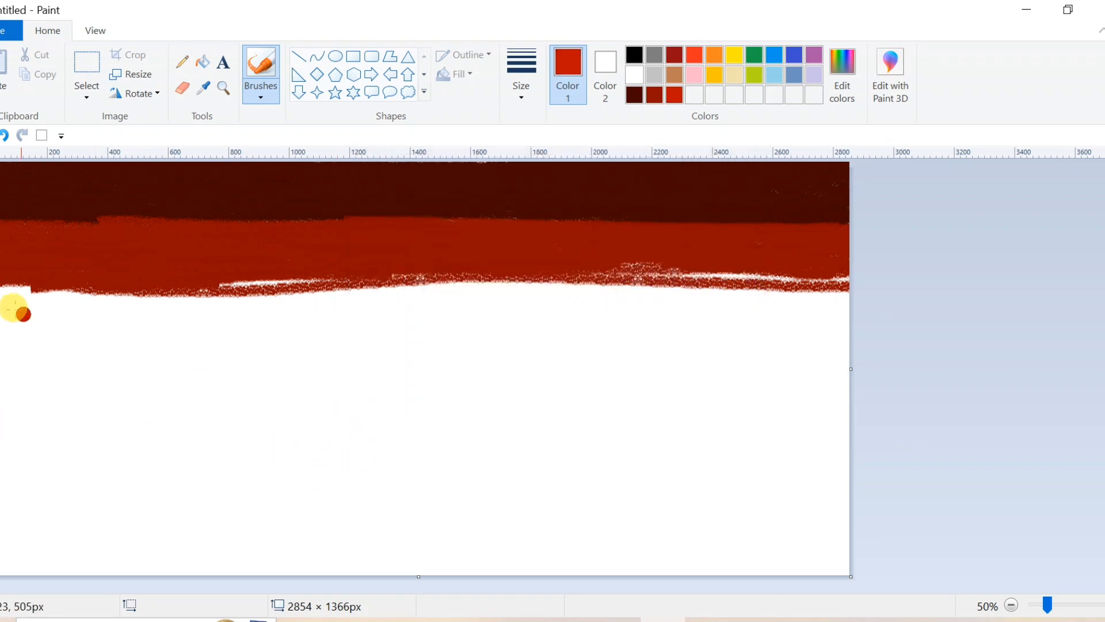
{"action": "mouse_move", "coordinate": [52, 277]}
{"action": "left_mouse_down"}
{"action": "mouse_move", "coordinate": [844, 278]}
{"action": "mouse_move", "coordinate": [185, 286]}
{"action": "left_mouse_up"}
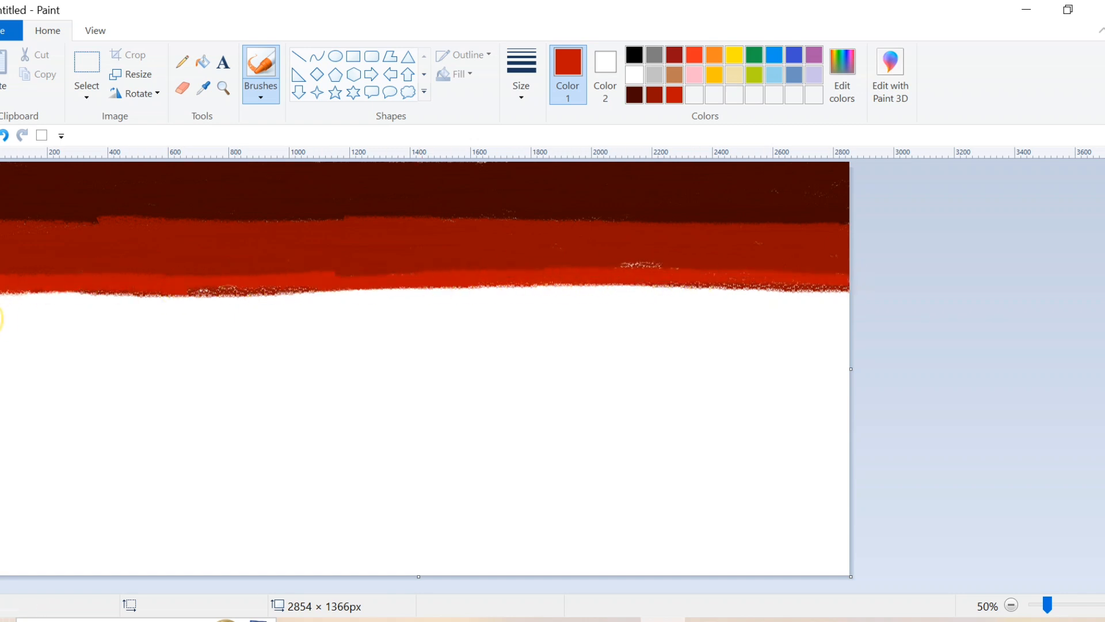
{"action": "left_click_drag", "start_coordinate": [1, 329], "coordinate": [944, 353]}
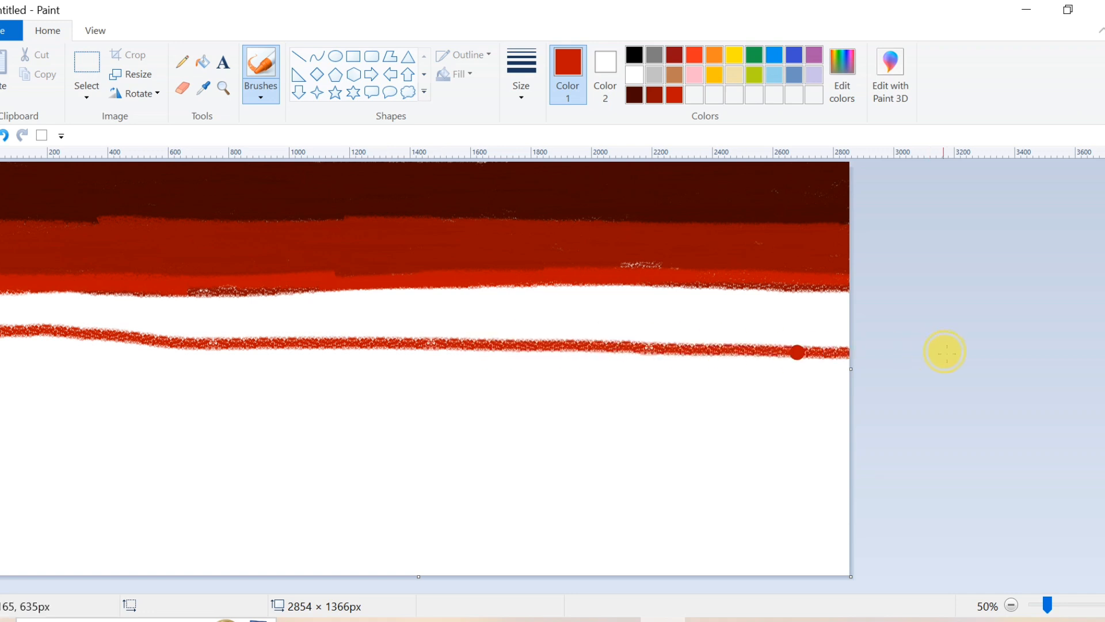
{"action": "left_click_drag", "start_coordinate": [846, 320], "coordinate": [478, 319]}
{"action": "mouse_move", "coordinate": [738, 311]}
{"action": "left_mouse_down"}
{"action": "mouse_move", "coordinate": [523, 288]}
{"action": "mouse_move", "coordinate": [558, 283]}
{"action": "mouse_move", "coordinate": [133, 282]}
{"action": "mouse_move", "coordinate": [60, 301]}
{"action": "mouse_move", "coordinate": [1, 299]}
{"action": "mouse_move", "coordinate": [59, 313]}
{"action": "mouse_move", "coordinate": [17, 306]}
{"action": "mouse_move", "coordinate": [500, 318]}
{"action": "mouse_move", "coordinate": [437, 293]}
{"action": "mouse_move", "coordinate": [86, 304]}
{"action": "mouse_move", "coordinate": [851, 298]}
{"action": "mouse_move", "coordinate": [589, 288]}
{"action": "mouse_move", "coordinate": [791, 311]}
{"action": "mouse_move", "coordinate": [630, 260]}
{"action": "left_mouse_up"}
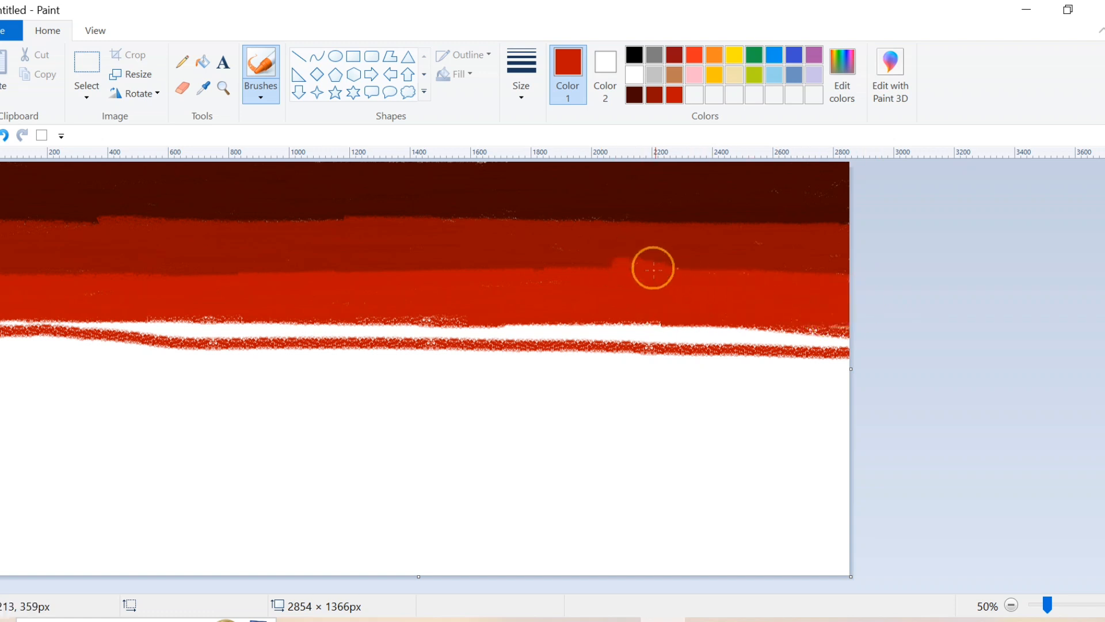
Step: Set the brush colour to luminosity 106 (red 225) and fill a fourth full-width band below the third
{"action": "left_click", "coordinate": [832, 98]}
{"action": "left_click", "coordinate": [746, 292]}
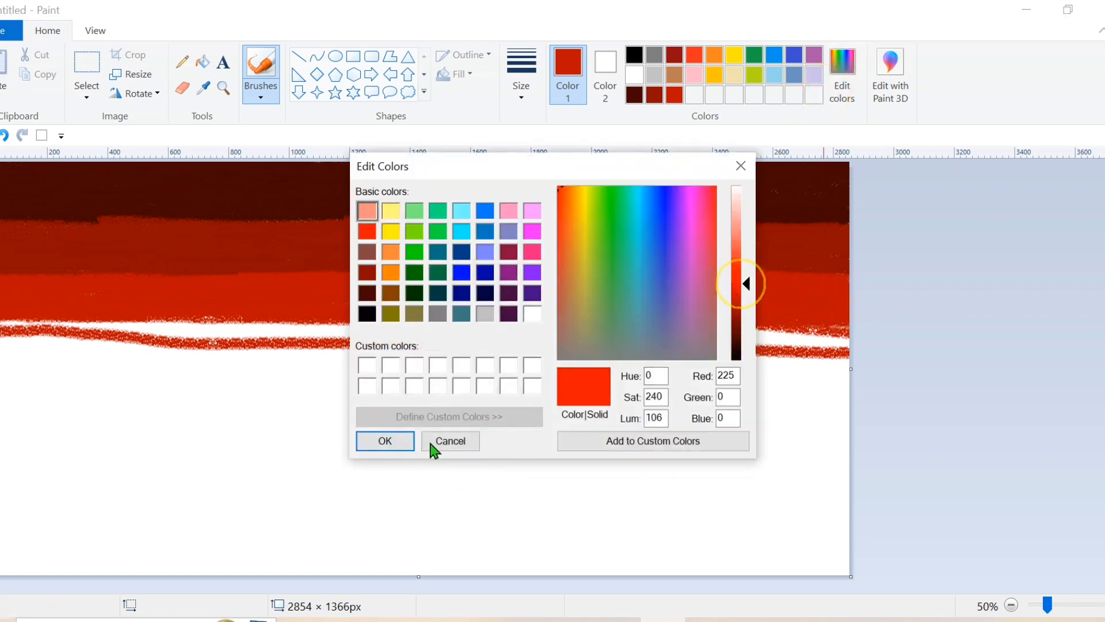
{"action": "left_click", "coordinate": [385, 441]}
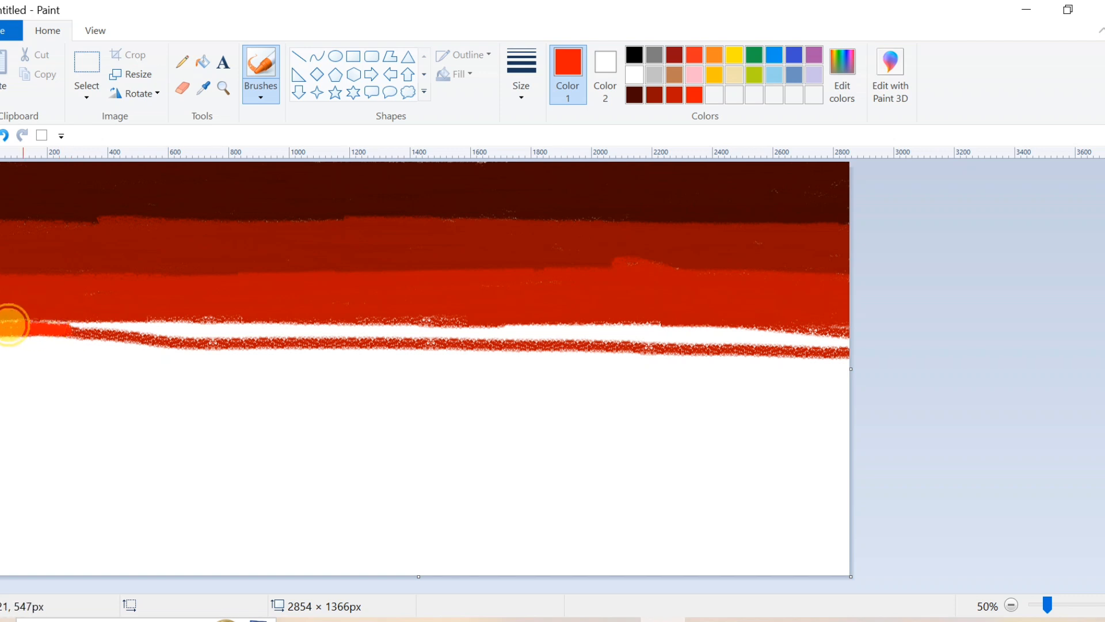
{"action": "left_click_drag", "start_coordinate": [1, 322], "coordinate": [765, 322]}
{"action": "mouse_move", "coordinate": [677, 328]}
{"action": "left_mouse_down"}
{"action": "mouse_move", "coordinate": [1, 346]}
{"action": "mouse_move", "coordinate": [46, 377]}
{"action": "mouse_move", "coordinate": [859, 379]}
{"action": "left_mouse_up"}
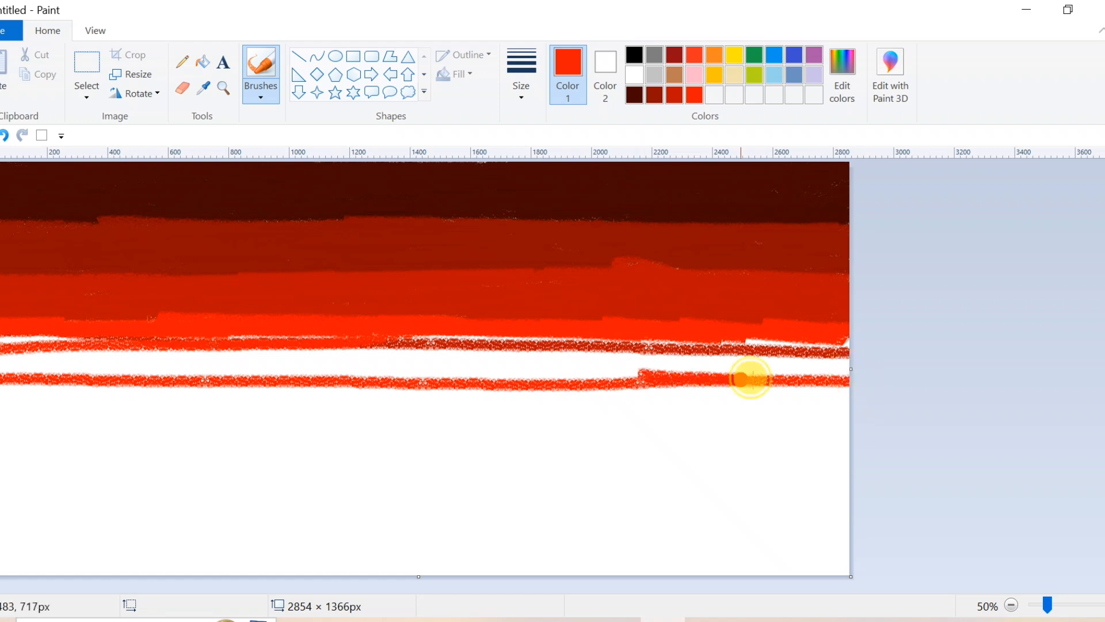
{"action": "mouse_move", "coordinate": [750, 378]}
{"action": "left_mouse_down"}
{"action": "mouse_move", "coordinate": [459, 340]}
{"action": "mouse_move", "coordinate": [856, 345]}
{"action": "mouse_move", "coordinate": [570, 363]}
{"action": "mouse_move", "coordinate": [873, 375]}
{"action": "mouse_move", "coordinate": [101, 336]}
{"action": "mouse_move", "coordinate": [3, 362]}
{"action": "mouse_move", "coordinate": [106, 340]}
{"action": "mouse_move", "coordinate": [390, 330]}
{"action": "mouse_move", "coordinate": [389, 360]}
{"action": "mouse_move", "coordinate": [382, 347]}
{"action": "mouse_move", "coordinate": [441, 365]}
{"action": "mouse_move", "coordinate": [388, 372]}
{"action": "mouse_move", "coordinate": [499, 360]}
{"action": "mouse_move", "coordinate": [81, 372]}
{"action": "mouse_move", "coordinate": [233, 371]}
{"action": "left_mouse_up"}
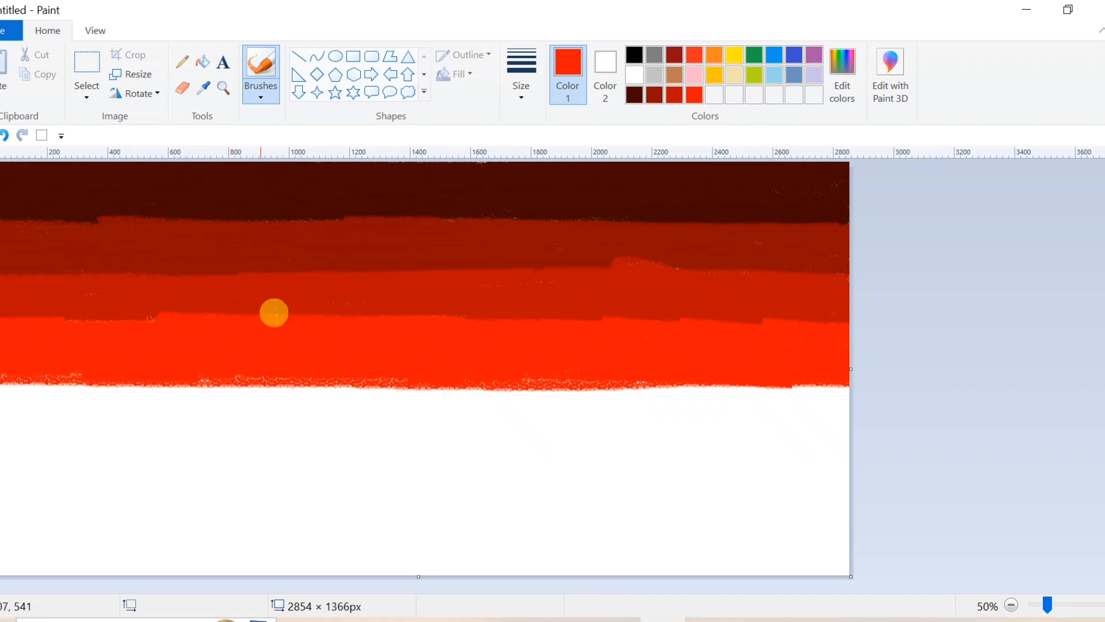
Step: Raise the brush colour's luminosity to 123 and paint a fifth full-width band below the bright red one, filling its white gaps
{"action": "left_click", "coordinate": [831, 83]}
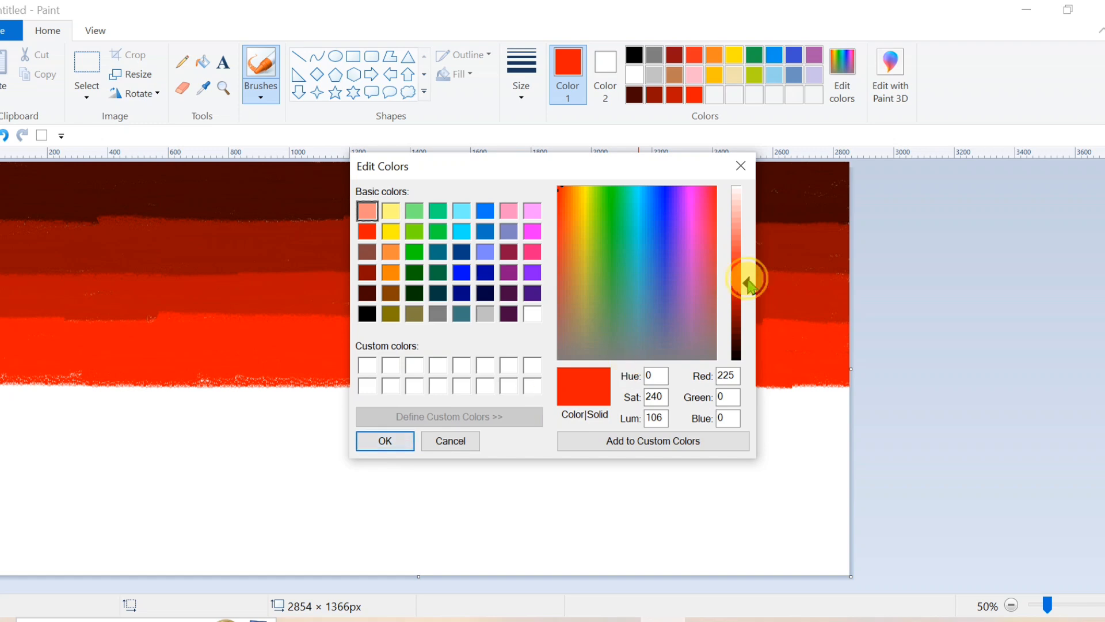
{"action": "left_click", "coordinate": [401, 441]}
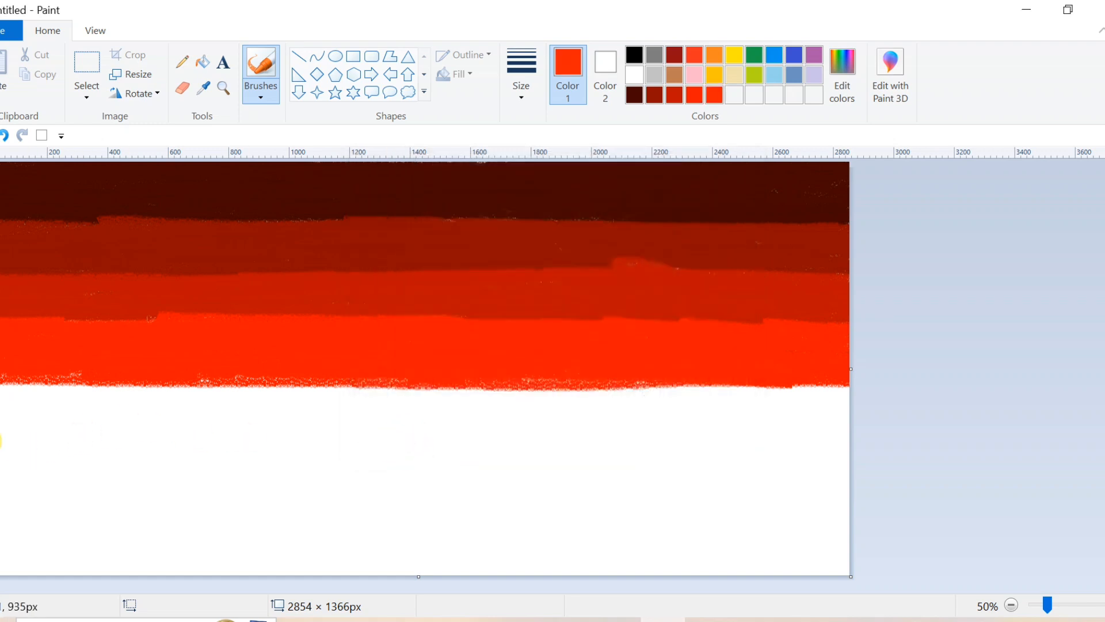
{"action": "mouse_move", "coordinate": [1, 437]}
{"action": "left_mouse_down"}
{"action": "mouse_move", "coordinate": [891, 433]}
{"action": "mouse_move", "coordinate": [632, 431]}
{"action": "mouse_move", "coordinate": [818, 407]}
{"action": "mouse_move", "coordinate": [665, 390]}
{"action": "mouse_move", "coordinate": [762, 389]}
{"action": "mouse_move", "coordinate": [758, 381]}
{"action": "mouse_move", "coordinate": [671, 412]}
{"action": "mouse_move", "coordinate": [608, 396]}
{"action": "mouse_move", "coordinate": [814, 396]}
{"action": "left_mouse_up"}
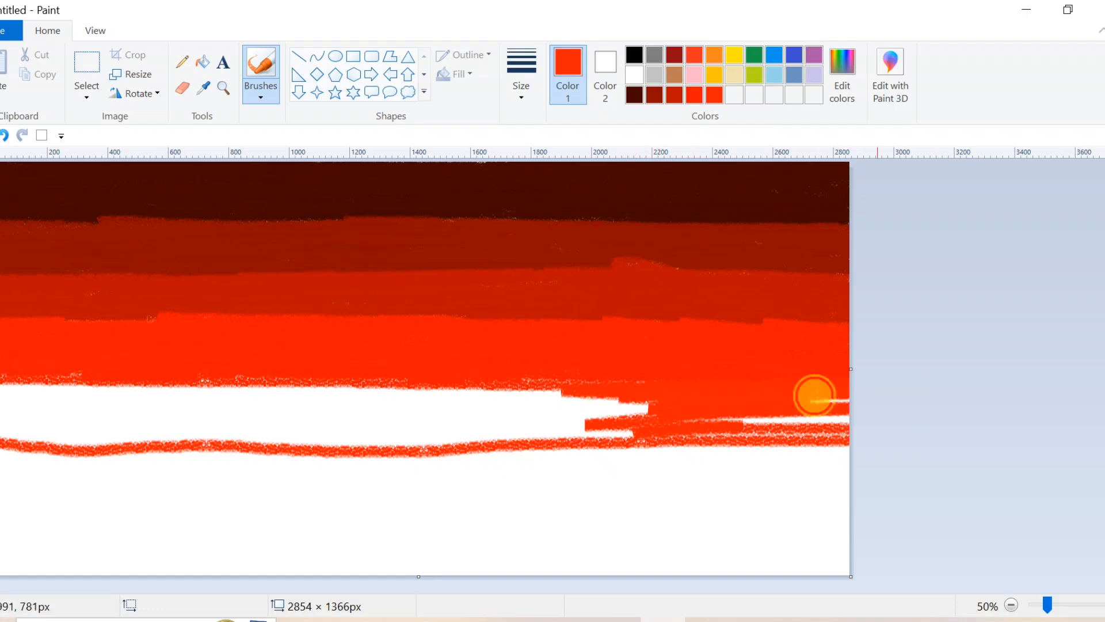
{"action": "left_click_drag", "start_coordinate": [763, 425], "coordinate": [851, 431]}
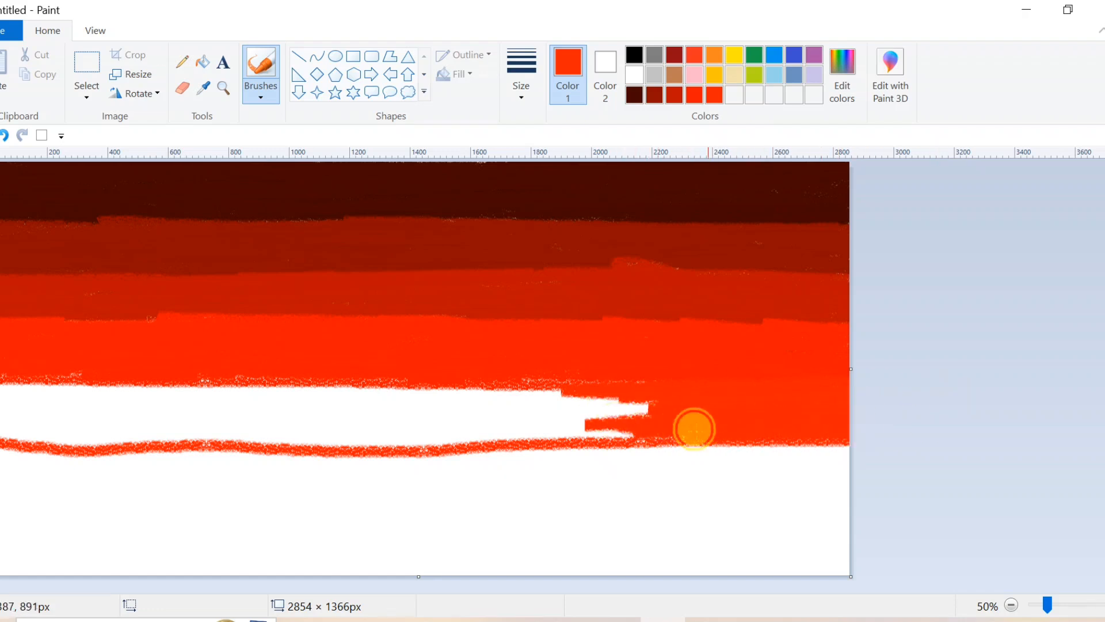
{"action": "mouse_move", "coordinate": [694, 429]}
{"action": "left_mouse_down"}
{"action": "mouse_move", "coordinate": [173, 420]}
{"action": "mouse_move", "coordinate": [306, 409]}
{"action": "mouse_move", "coordinate": [293, 385]}
{"action": "mouse_move", "coordinate": [234, 370]}
{"action": "mouse_move", "coordinate": [0, 381]}
{"action": "mouse_move", "coordinate": [24, 375]}
{"action": "mouse_move", "coordinate": [136, 387]}
{"action": "mouse_move", "coordinate": [0, 391]}
{"action": "mouse_move", "coordinate": [0, 416]}
{"action": "mouse_move", "coordinate": [255, 395]}
{"action": "left_mouse_up"}
{"action": "mouse_move", "coordinate": [37, 432]}
{"action": "left_mouse_down"}
{"action": "mouse_move", "coordinate": [170, 436]}
{"action": "mouse_move", "coordinate": [71, 428]}
{"action": "mouse_move", "coordinate": [297, 415]}
{"action": "mouse_move", "coordinate": [208, 422]}
{"action": "mouse_move", "coordinate": [489, 430]}
{"action": "mouse_move", "coordinate": [355, 428]}
{"action": "mouse_move", "coordinate": [344, 443]}
{"action": "mouse_move", "coordinate": [299, 446]}
{"action": "mouse_move", "coordinate": [624, 426]}
{"action": "mouse_move", "coordinate": [608, 410]}
{"action": "mouse_move", "coordinate": [327, 413]}
{"action": "mouse_move", "coordinate": [394, 402]}
{"action": "mouse_move", "coordinate": [295, 386]}
{"action": "mouse_move", "coordinate": [376, 378]}
{"action": "mouse_move", "coordinate": [443, 397]}
{"action": "mouse_move", "coordinate": [324, 402]}
{"action": "mouse_move", "coordinate": [366, 405]}
{"action": "mouse_move", "coordinate": [227, 386]}
{"action": "mouse_move", "coordinate": [315, 422]}
{"action": "mouse_move", "coordinate": [516, 420]}
{"action": "mouse_move", "coordinate": [481, 427]}
{"action": "mouse_move", "coordinate": [512, 434]}
{"action": "left_mouse_up"}
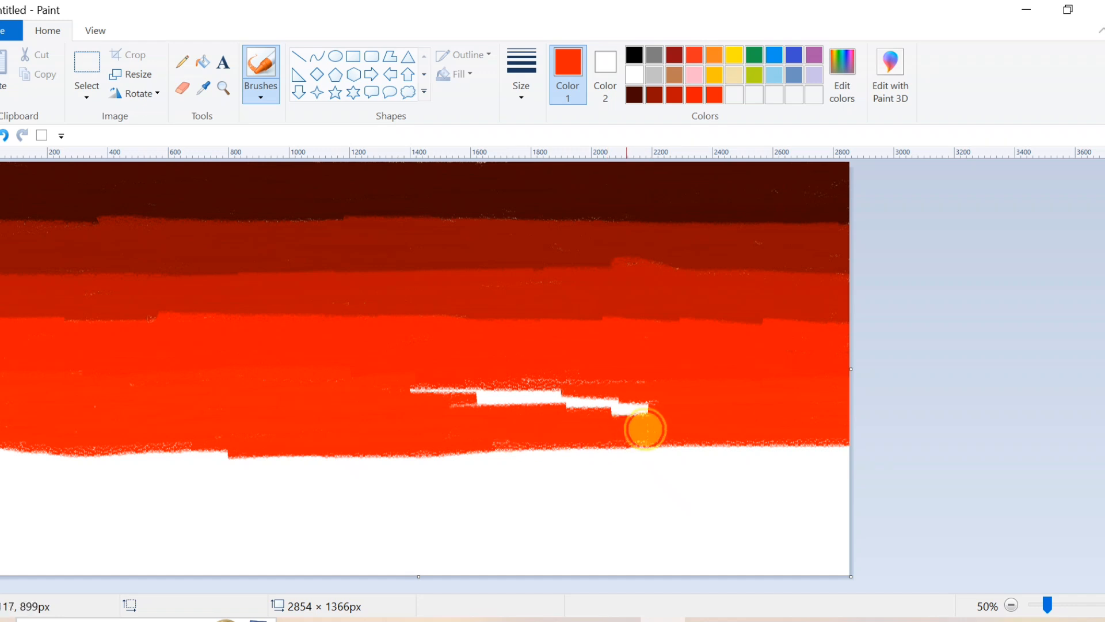
{"action": "mouse_move", "coordinate": [645, 428]}
{"action": "left_mouse_down"}
{"action": "mouse_move", "coordinate": [424, 396]}
{"action": "mouse_move", "coordinate": [569, 400]}
{"action": "mouse_move", "coordinate": [464, 404]}
{"action": "mouse_move", "coordinate": [539, 387]}
{"action": "mouse_move", "coordinate": [418, 380]}
{"action": "mouse_move", "coordinate": [632, 381]}
{"action": "mouse_move", "coordinate": [587, 400]}
{"action": "mouse_move", "coordinate": [639, 402]}
{"action": "mouse_move", "coordinate": [588, 411]}
{"action": "mouse_move", "coordinate": [657, 406]}
{"action": "left_mouse_up"}
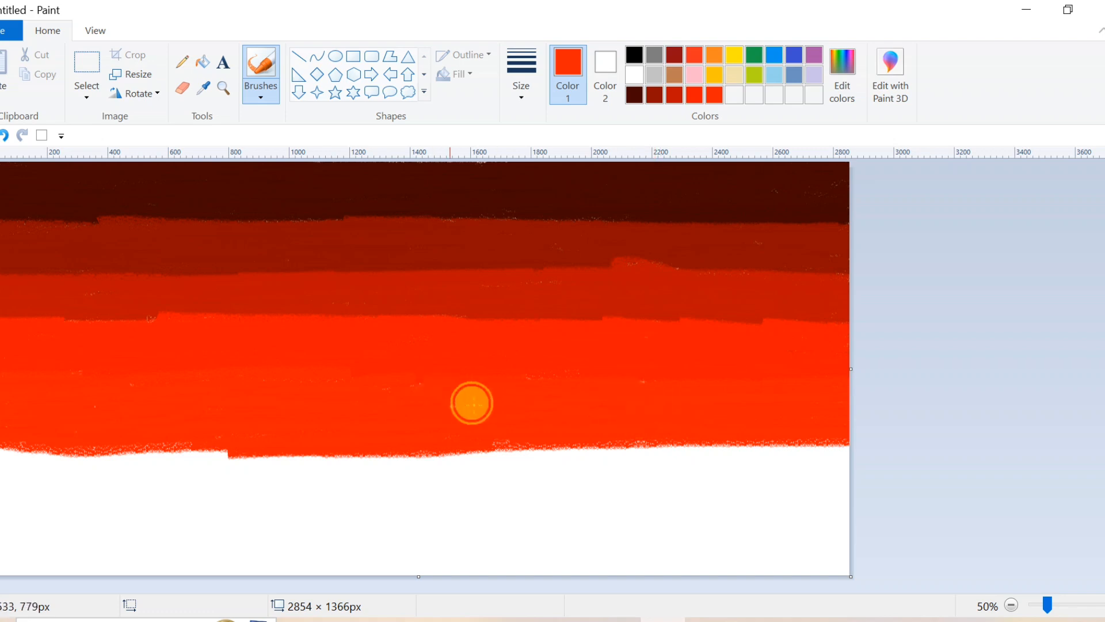
Step: Set the brush colour to luminosity 147 (255, 57, 57) and paint a sixth full-width band, filling all white gaps
{"action": "left_click", "coordinate": [842, 75]}
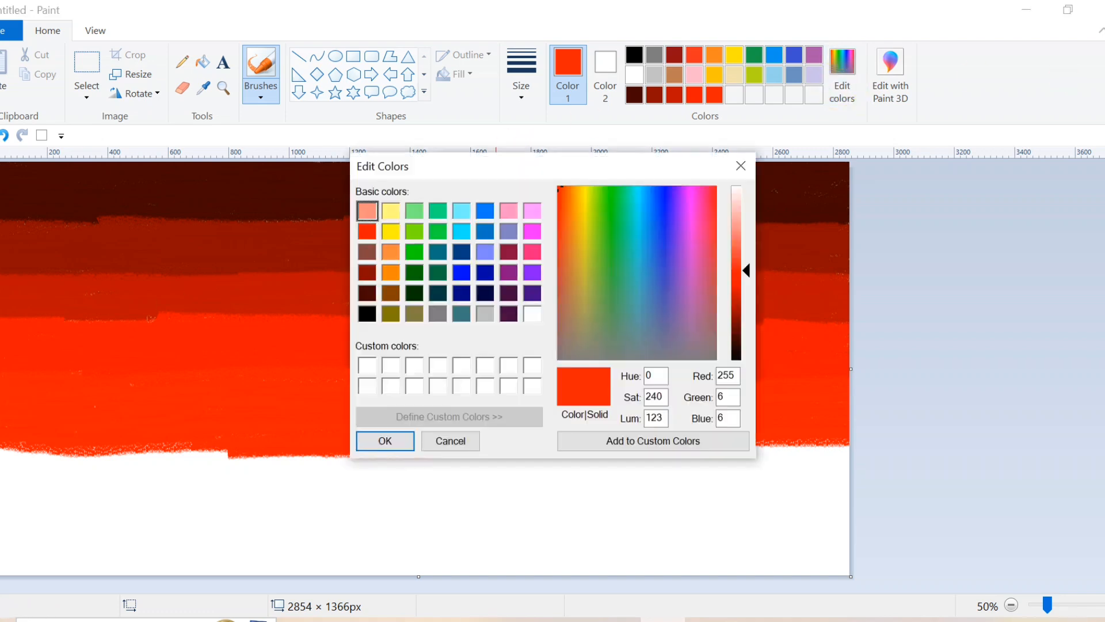
{"action": "left_click_drag", "start_coordinate": [755, 259], "coordinate": [745, 259]}
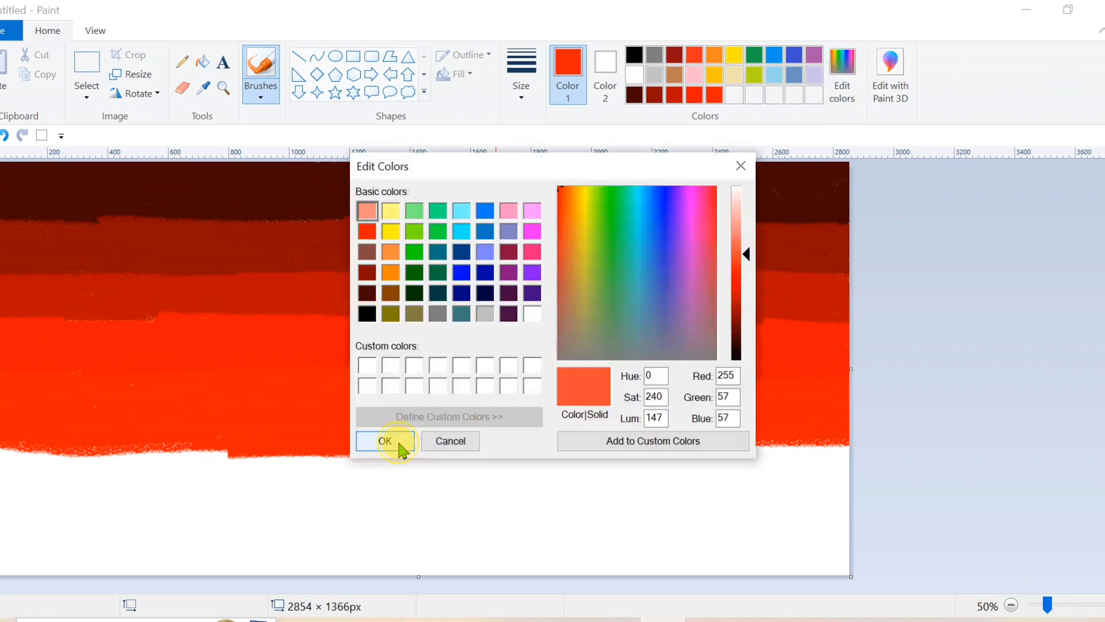
{"action": "left_click", "coordinate": [385, 441]}
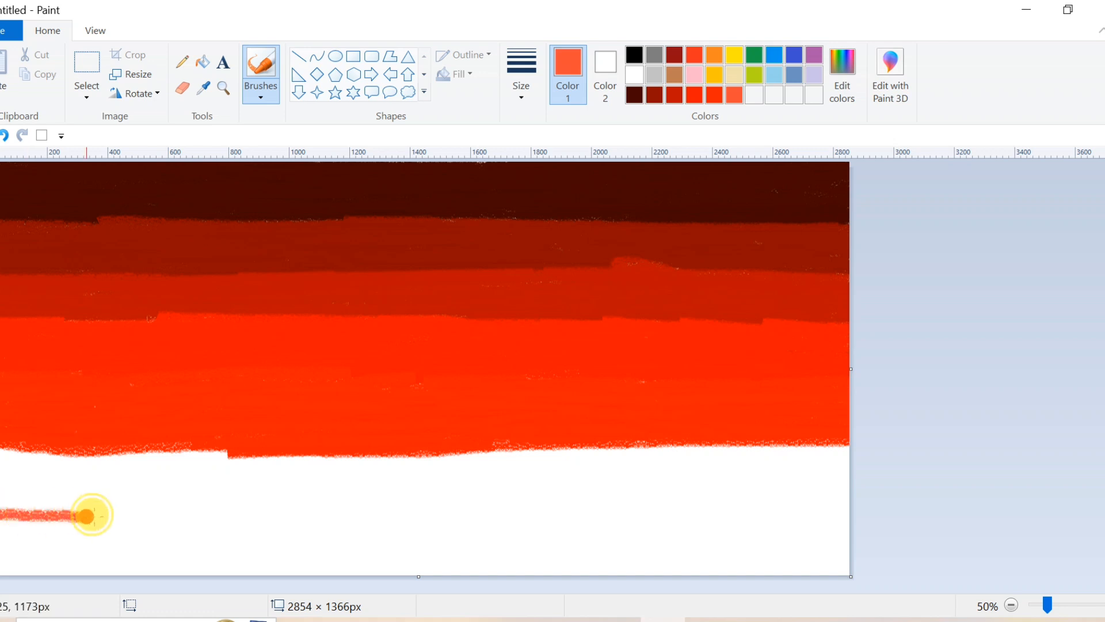
{"action": "mouse_move", "coordinate": [86, 516]}
{"action": "left_mouse_down"}
{"action": "mouse_move", "coordinate": [776, 510]}
{"action": "mouse_move", "coordinate": [594, 464]}
{"action": "mouse_move", "coordinate": [637, 451]}
{"action": "mouse_move", "coordinate": [602, 444]}
{"action": "mouse_move", "coordinate": [732, 443]}
{"action": "mouse_move", "coordinate": [815, 477]}
{"action": "mouse_move", "coordinate": [784, 456]}
{"action": "mouse_move", "coordinate": [447, 495]}
{"action": "mouse_move", "coordinate": [552, 505]}
{"action": "mouse_move", "coordinate": [555, 493]}
{"action": "mouse_move", "coordinate": [754, 498]}
{"action": "mouse_move", "coordinate": [644, 485]}
{"action": "left_mouse_up"}
{"action": "left_click_drag", "start_coordinate": [707, 507], "coordinate": [780, 506]}
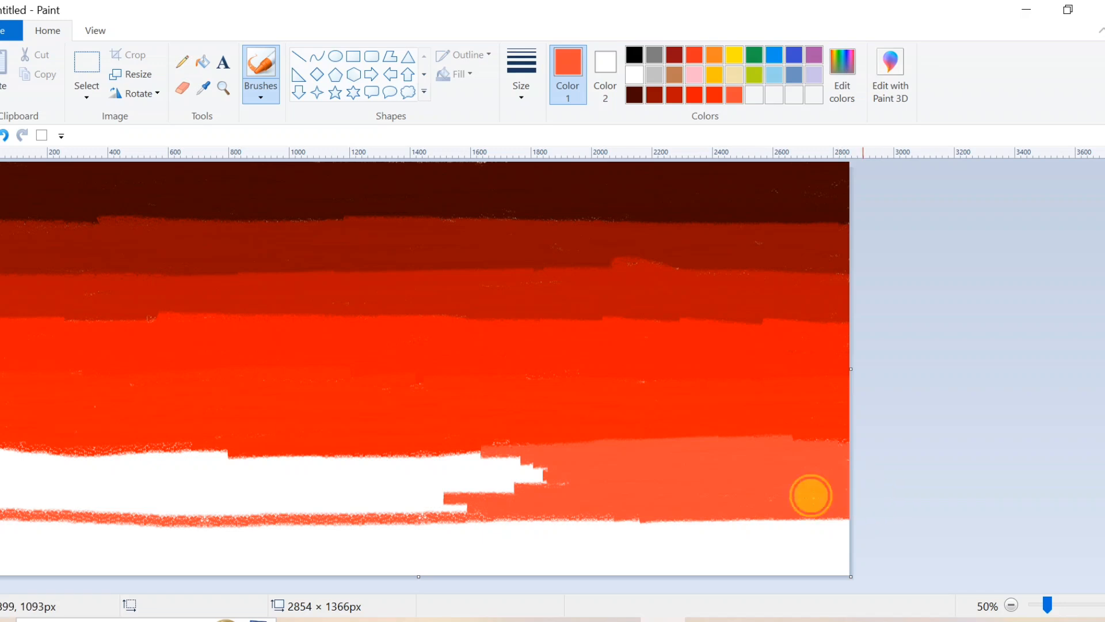
{"action": "mouse_move", "coordinate": [544, 472]}
{"action": "left_mouse_down"}
{"action": "mouse_move", "coordinate": [190, 454]}
{"action": "mouse_move", "coordinate": [192, 474]}
{"action": "mouse_move", "coordinate": [104, 459]}
{"action": "mouse_move", "coordinate": [234, 451]}
{"action": "mouse_move", "coordinate": [3, 452]}
{"action": "mouse_move", "coordinate": [102, 460]}
{"action": "mouse_move", "coordinate": [1, 490]}
{"action": "mouse_move", "coordinate": [266, 493]}
{"action": "mouse_move", "coordinate": [66, 493]}
{"action": "mouse_move", "coordinate": [147, 468]}
{"action": "mouse_move", "coordinate": [493, 460]}
{"action": "mouse_move", "coordinate": [372, 451]}
{"action": "mouse_move", "coordinate": [575, 464]}
{"action": "mouse_move", "coordinate": [302, 479]}
{"action": "left_mouse_up"}
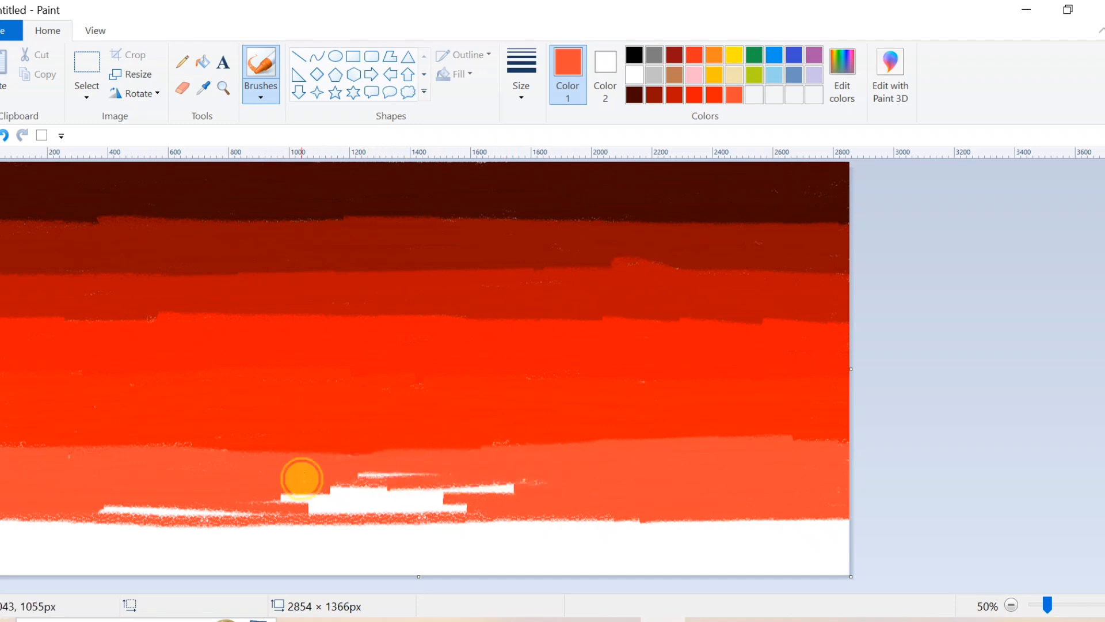
{"action": "mouse_move", "coordinate": [465, 478]}
{"action": "left_mouse_down"}
{"action": "mouse_move", "coordinate": [399, 501]}
{"action": "mouse_move", "coordinate": [316, 506]}
{"action": "mouse_move", "coordinate": [348, 516]}
{"action": "mouse_move", "coordinate": [238, 502]}
{"action": "left_mouse_up"}
{"action": "mouse_move", "coordinate": [483, 490]}
{"action": "left_mouse_down"}
{"action": "mouse_move", "coordinate": [389, 491]}
{"action": "mouse_move", "coordinate": [493, 479]}
{"action": "mouse_move", "coordinate": [357, 510]}
{"action": "mouse_move", "coordinate": [471, 503]}
{"action": "mouse_move", "coordinate": [153, 501]}
{"action": "mouse_move", "coordinate": [269, 513]}
{"action": "left_mouse_up"}
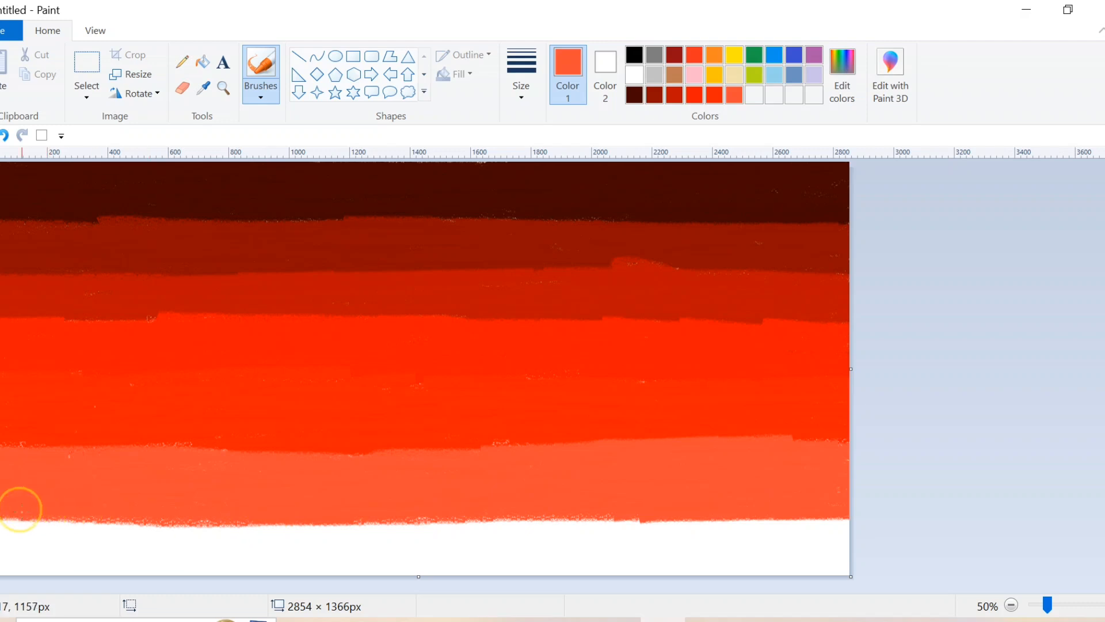
Step: Set the brush colour to luminosity 166 (255, 98, 98) and cover the remaining white strip along the canvas's lower edge
{"action": "left_click", "coordinate": [842, 75]}
{"action": "left_click_drag", "start_coordinate": [748, 252], "coordinate": [744, 239]}
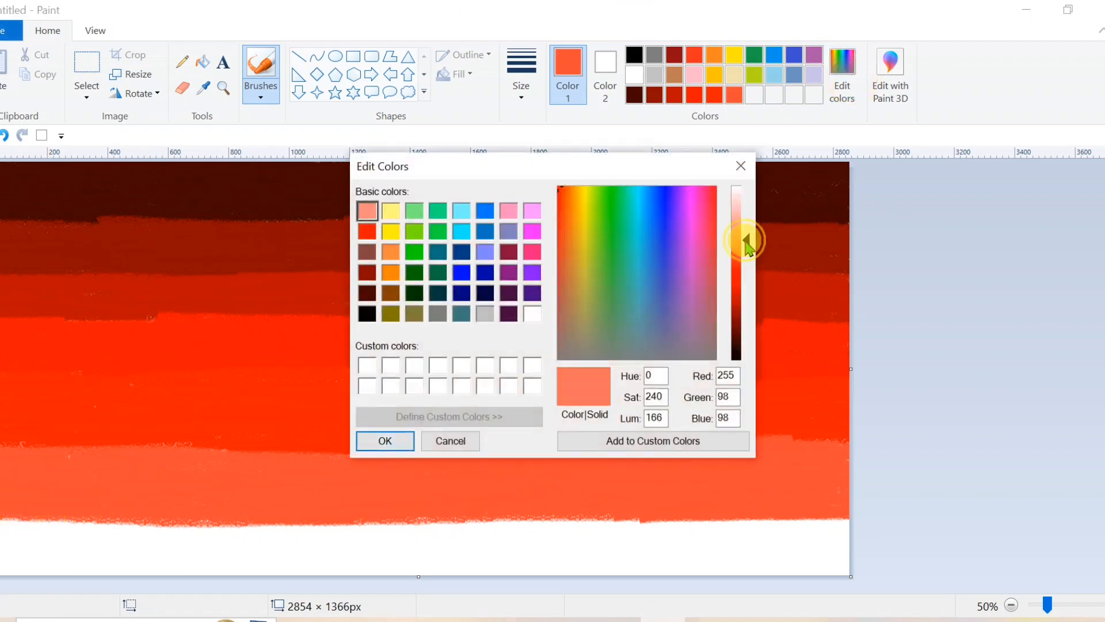
{"action": "left_click", "coordinate": [384, 440]}
{"action": "mouse_move", "coordinate": [293, 539]}
{"action": "left_mouse_down"}
{"action": "mouse_move", "coordinate": [371, 535]}
{"action": "mouse_move", "coordinate": [279, 528]}
{"action": "mouse_move", "coordinate": [829, 523]}
{"action": "mouse_move", "coordinate": [197, 546]}
{"action": "mouse_move", "coordinate": [696, 562]}
{"action": "mouse_move", "coordinate": [379, 526]}
{"action": "mouse_move", "coordinate": [686, 542]}
{"action": "mouse_move", "coordinate": [851, 525]}
{"action": "mouse_move", "coordinate": [704, 565]}
{"action": "mouse_move", "coordinate": [834, 558]}
{"action": "mouse_move", "coordinate": [783, 572]}
{"action": "mouse_move", "coordinate": [845, 559]}
{"action": "left_mouse_up"}
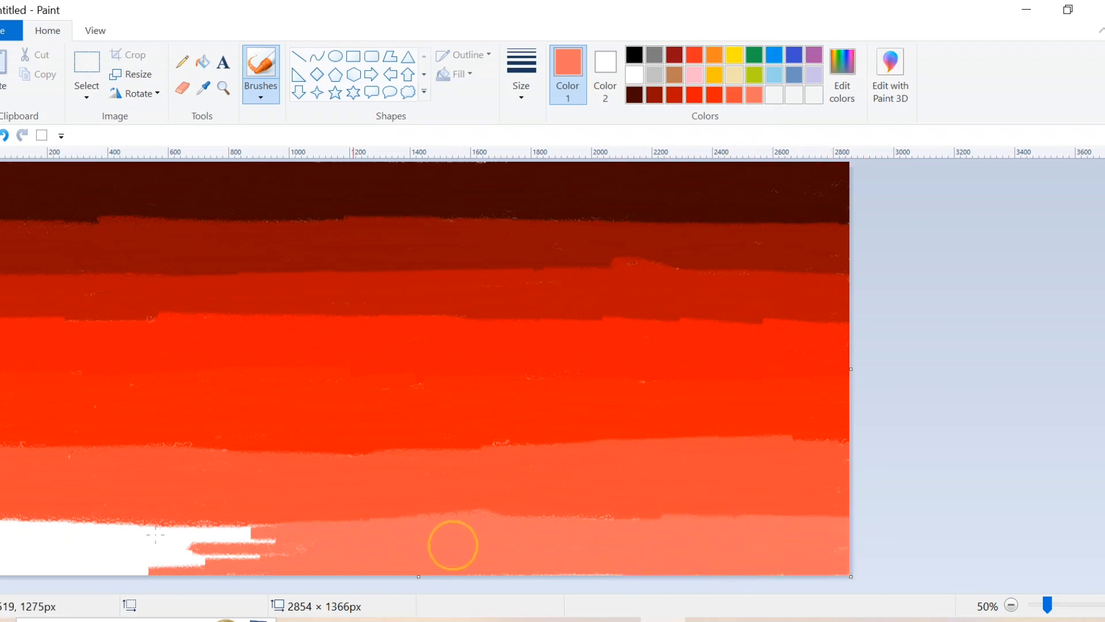
{"action": "mouse_move", "coordinate": [118, 544]}
{"action": "left_mouse_down"}
{"action": "mouse_move", "coordinate": [12, 537]}
{"action": "mouse_move", "coordinate": [69, 526]}
{"action": "mouse_move", "coordinate": [3, 520]}
{"action": "mouse_move", "coordinate": [261, 529]}
{"action": "mouse_move", "coordinate": [53, 529]}
{"action": "mouse_move", "coordinate": [192, 536]}
{"action": "mouse_move", "coordinate": [72, 539]}
{"action": "mouse_move", "coordinate": [237, 555]}
{"action": "mouse_move", "coordinate": [163, 562]}
{"action": "mouse_move", "coordinate": [167, 570]}
{"action": "mouse_move", "coordinate": [210, 557]}
{"action": "mouse_move", "coordinate": [1, 539]}
{"action": "left_mouse_up"}
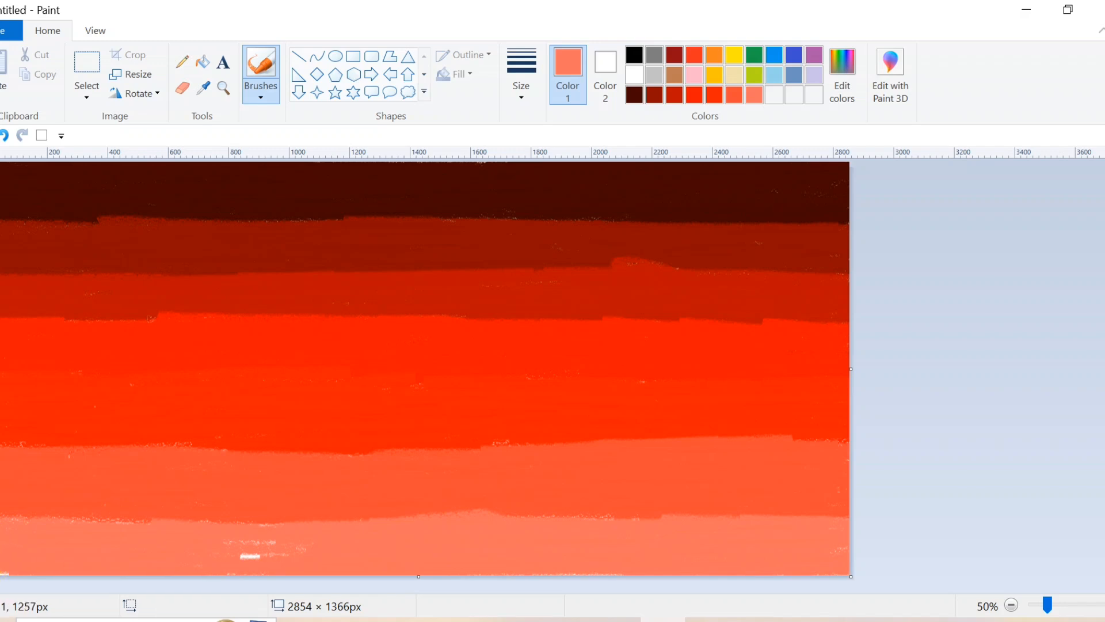
{"action": "mouse_move", "coordinate": [252, 545]}
{"action": "left_mouse_down"}
{"action": "mouse_move", "coordinate": [232, 543]}
{"action": "mouse_move", "coordinate": [288, 547]}
{"action": "mouse_move", "coordinate": [278, 553]}
{"action": "left_mouse_up"}
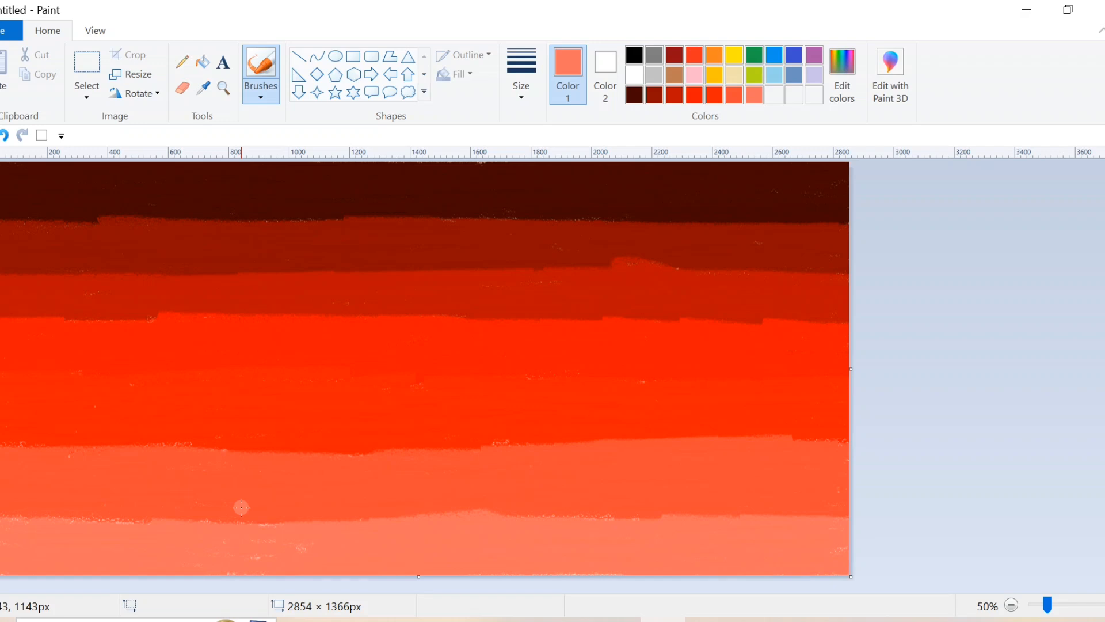
Step: Resize the image by pixels to a vertical size of 6, without maintaining the aspect ratio
{"action": "left_click", "coordinate": [131, 73]}
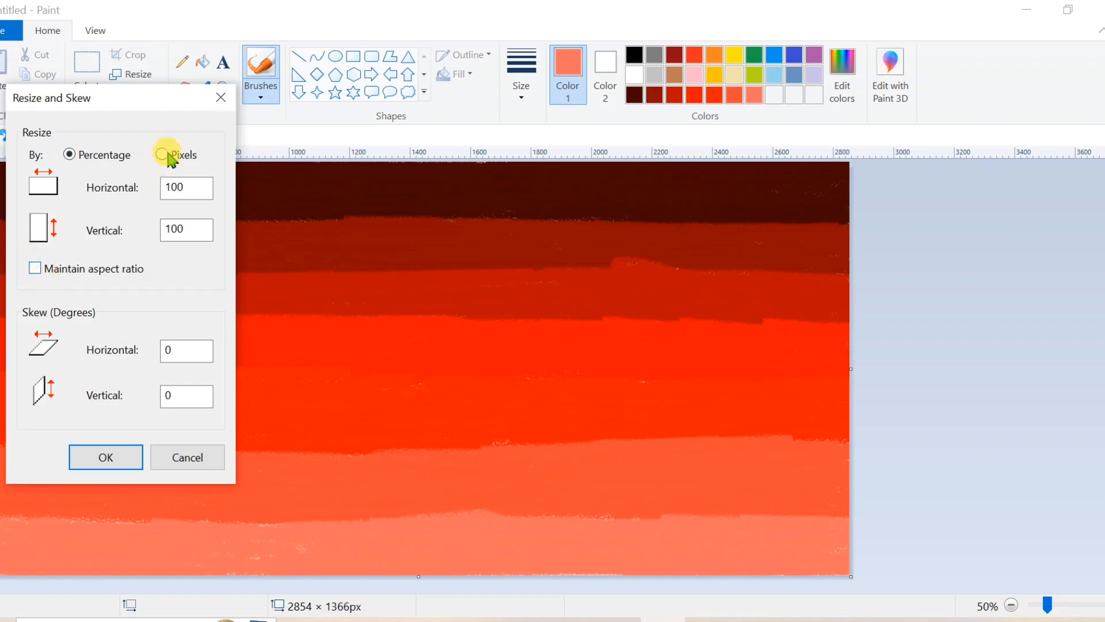
{"action": "left_click", "coordinate": [167, 155]}
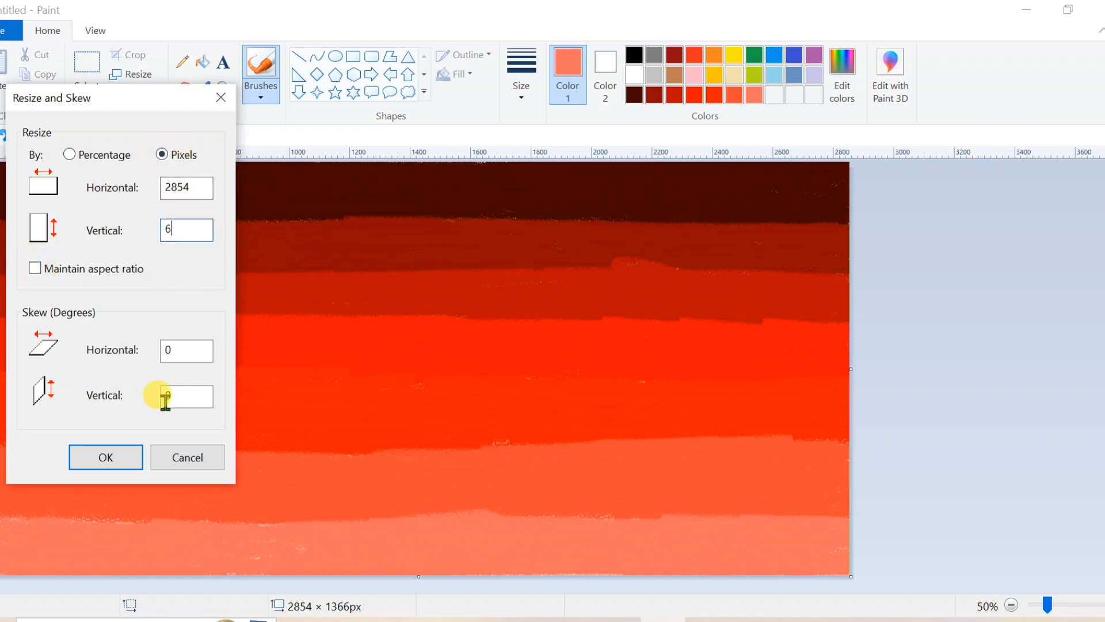
{"action": "left_click", "coordinate": [118, 460]}
Step: Stretch the squashed image back to a vertical size of 1366 pixels to blend the colour bands
{"action": "left_click", "coordinate": [131, 74]}
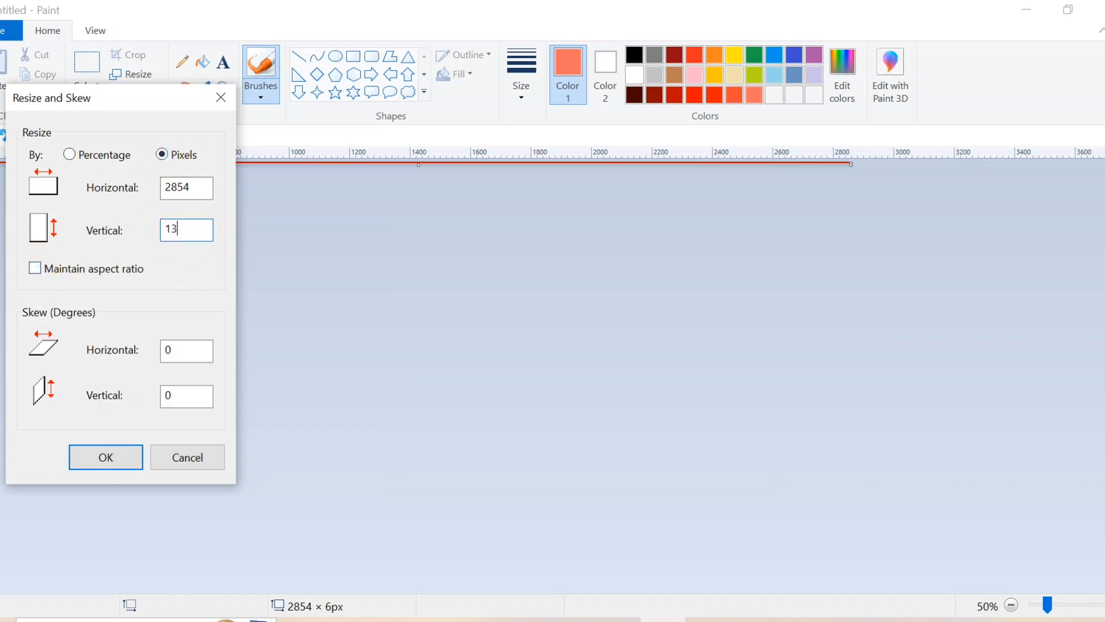
{"action": "left_click", "coordinate": [112, 452]}
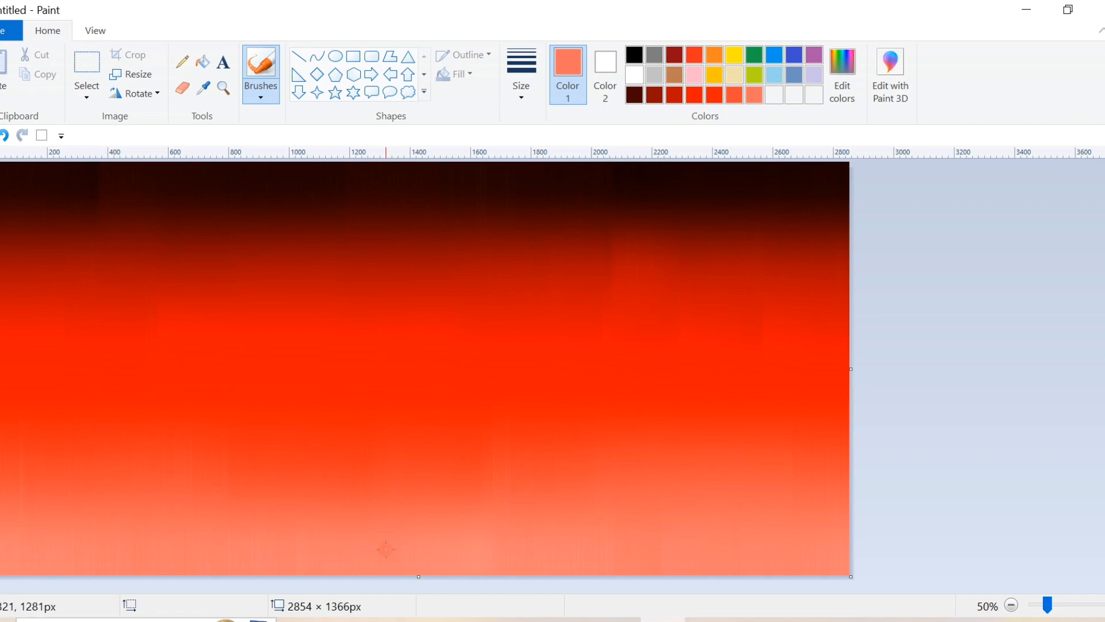
Step: Select the whole gradient and squash it vertically to about 1064 px, leaving a white strip beneath it
{"action": "left_click", "coordinate": [87, 92]}
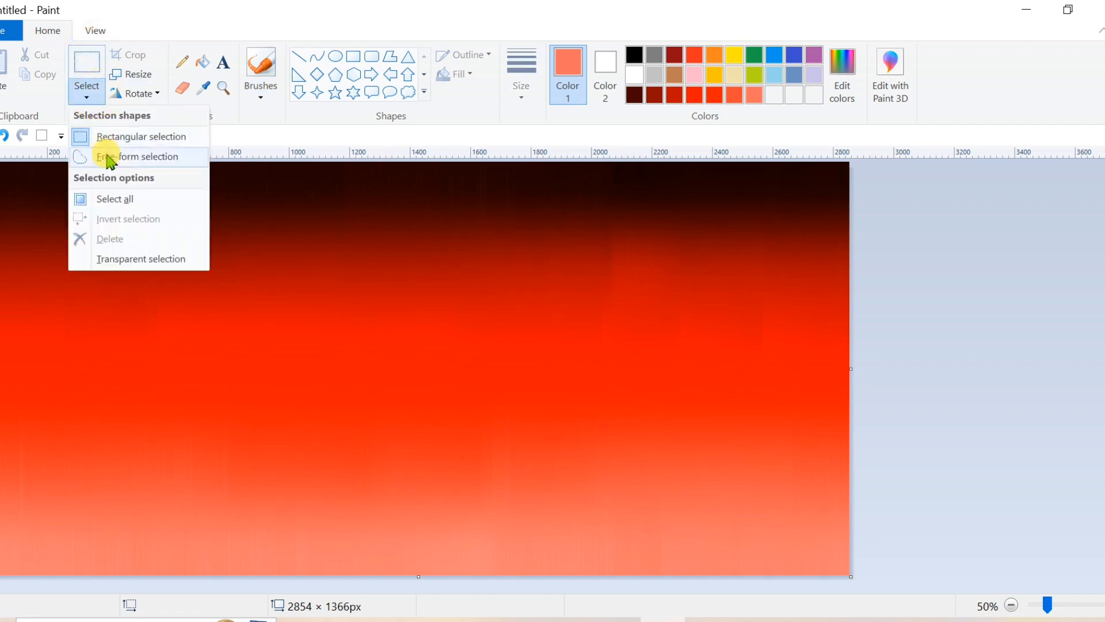
{"action": "left_click", "coordinate": [109, 200]}
{"action": "left_click_drag", "start_coordinate": [422, 576], "coordinate": [424, 483]}
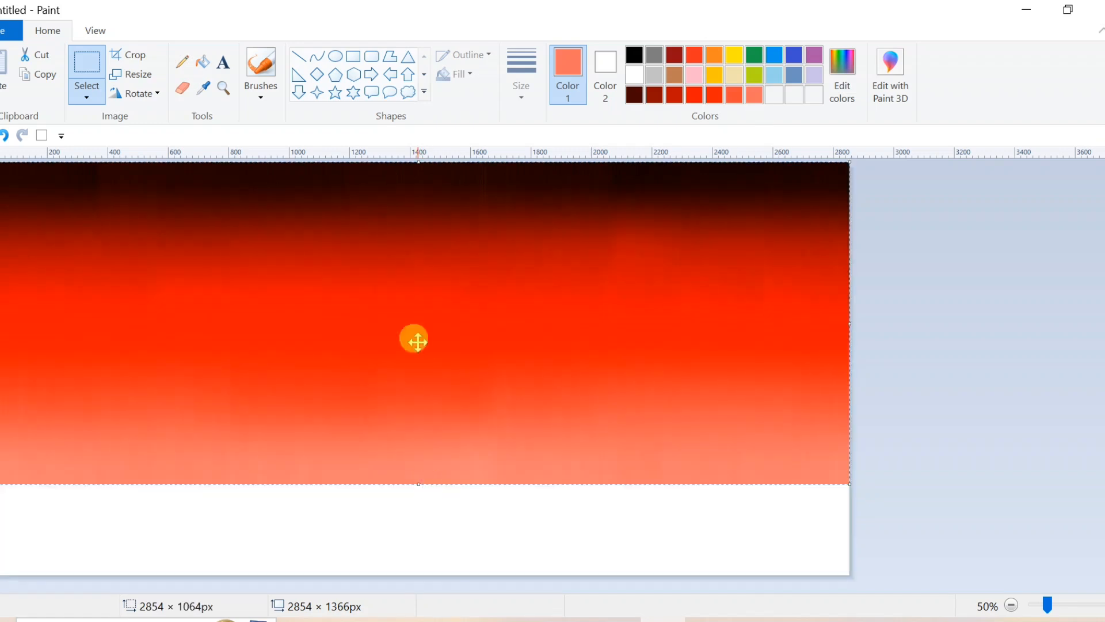
Step: Copy and paste the selected gradient, and flip the pasted copy vertically
{"action": "right_click", "coordinate": [361, 308]}
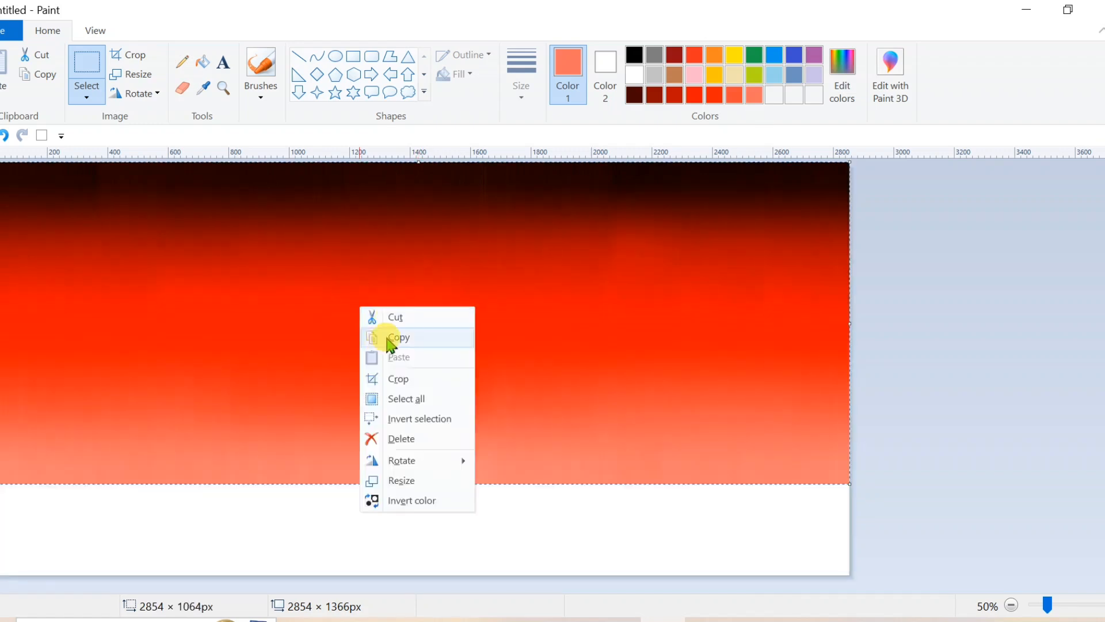
{"action": "left_click", "coordinate": [391, 341]}
{"action": "left_click", "coordinate": [392, 339]}
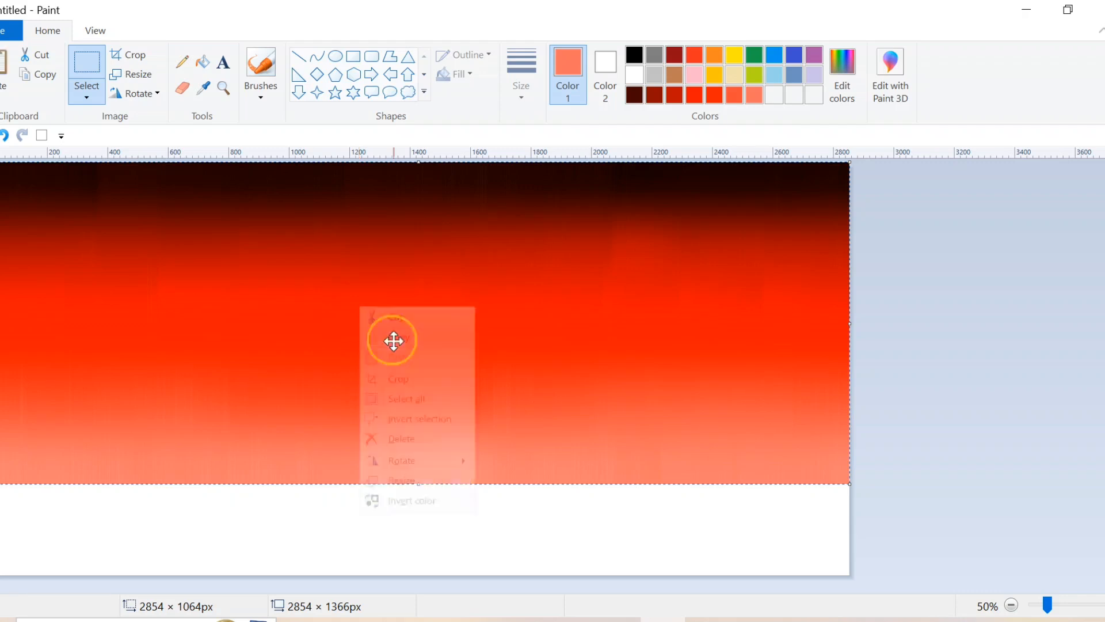
{"action": "right_click", "coordinate": [395, 343]}
{"action": "left_click", "coordinate": [428, 387]}
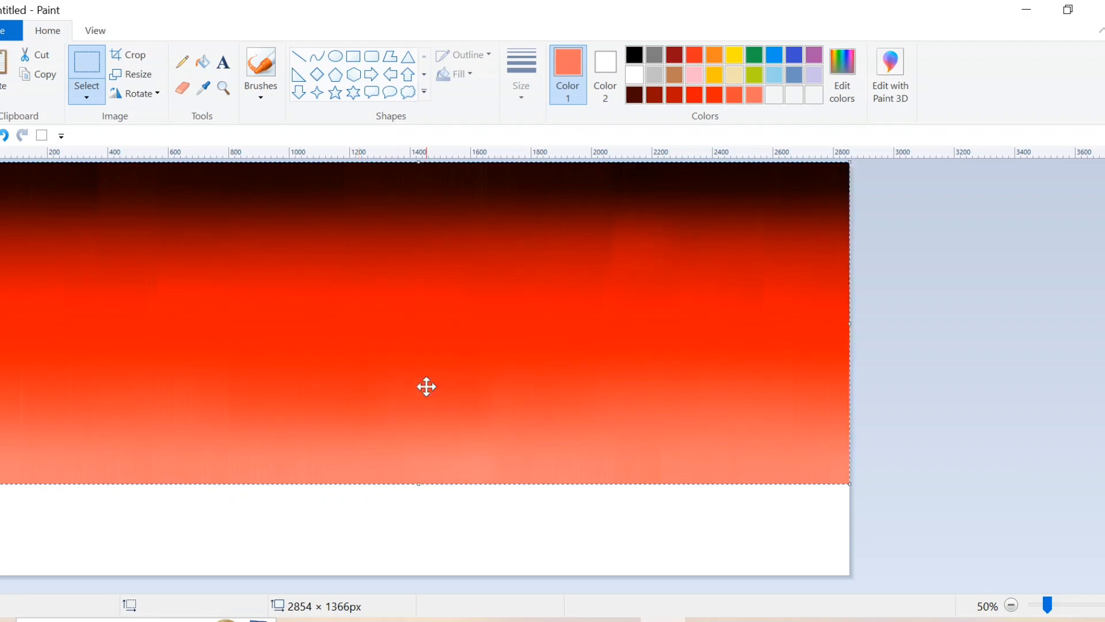
{"action": "right_click", "coordinate": [426, 387]}
{"action": "mouse_move", "coordinate": [468, 537]}
{"action": "left_click", "coordinate": [628, 592]}
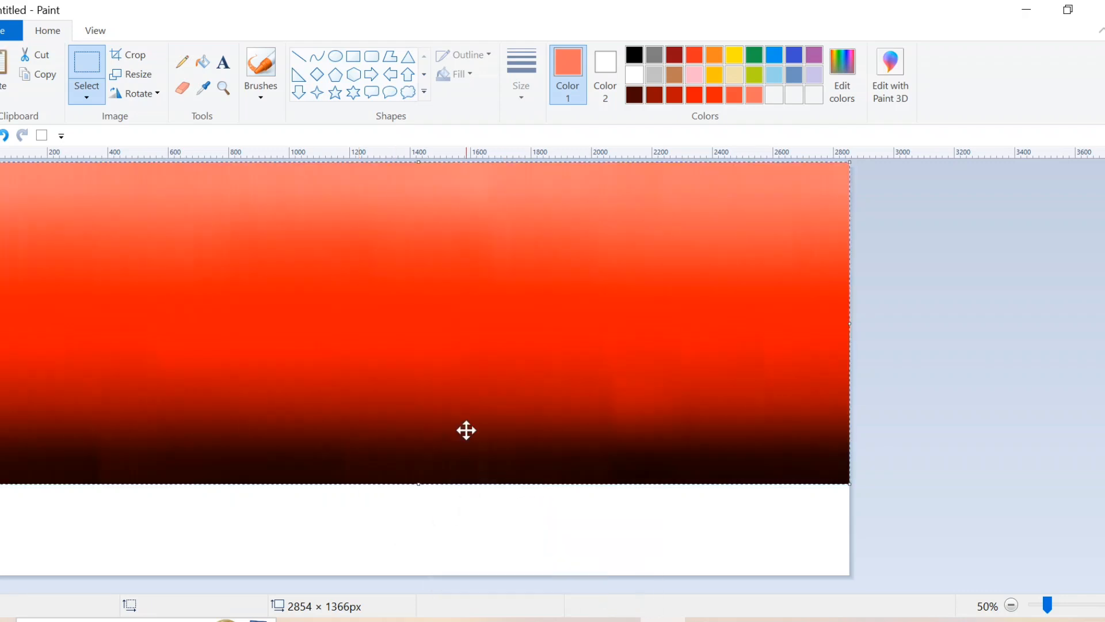
Step: Squash the flipped copy to about 402 px high along the canvas's lower edge as a water reflection and deselect it
{"action": "left_click_drag", "start_coordinate": [424, 159], "coordinate": [418, 351]}
{"action": "left_click_drag", "start_coordinate": [418, 555], "coordinate": [419, 573]}
{"action": "left_click_drag", "start_coordinate": [419, 351], "coordinate": [413, 450]}
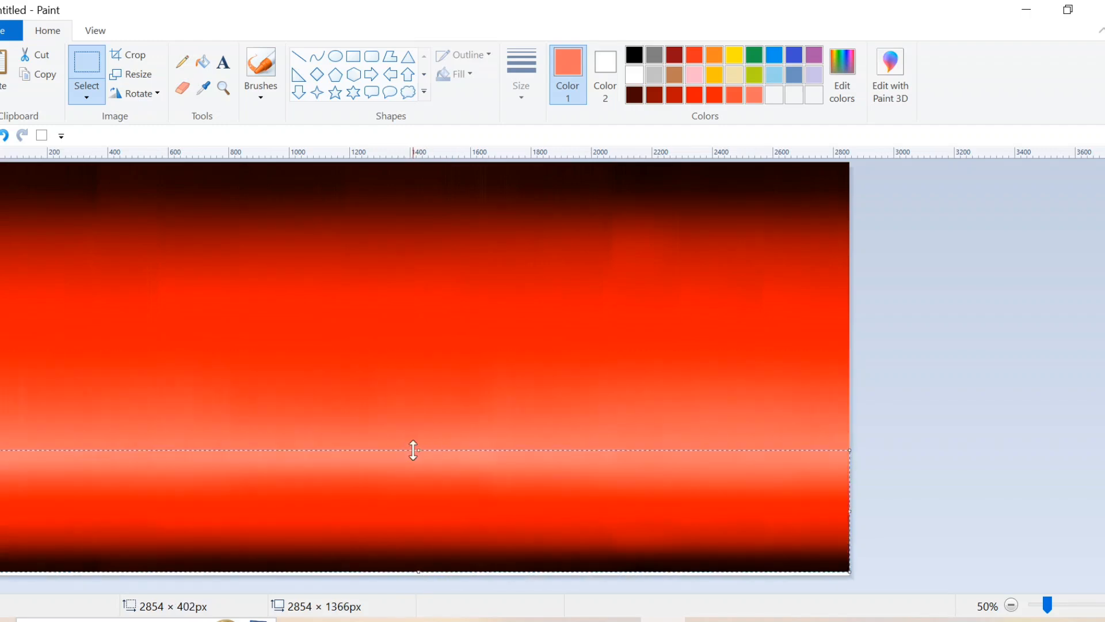
{"action": "left_click", "coordinate": [907, 369]}
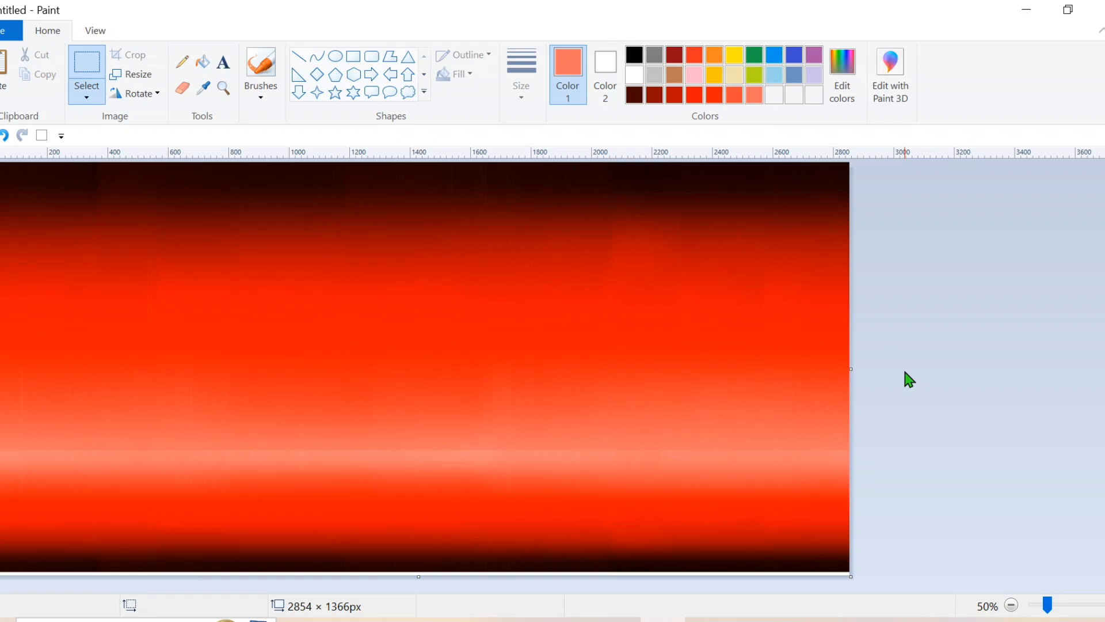
Step: Draw a solid-filled white ellipse of about 537 × 509 px as the moon and move it up above the light band
{"action": "left_click", "coordinate": [636, 77]}
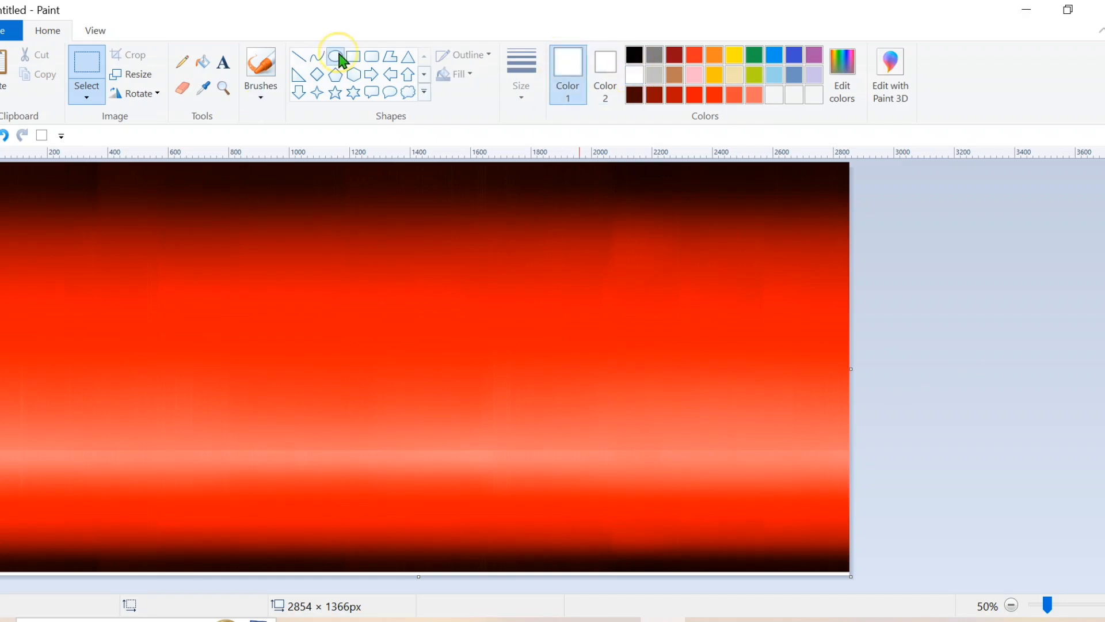
{"action": "left_click", "coordinate": [340, 58]}
{"action": "left_click", "coordinate": [455, 73]}
{"action": "left_click", "coordinate": [464, 115]}
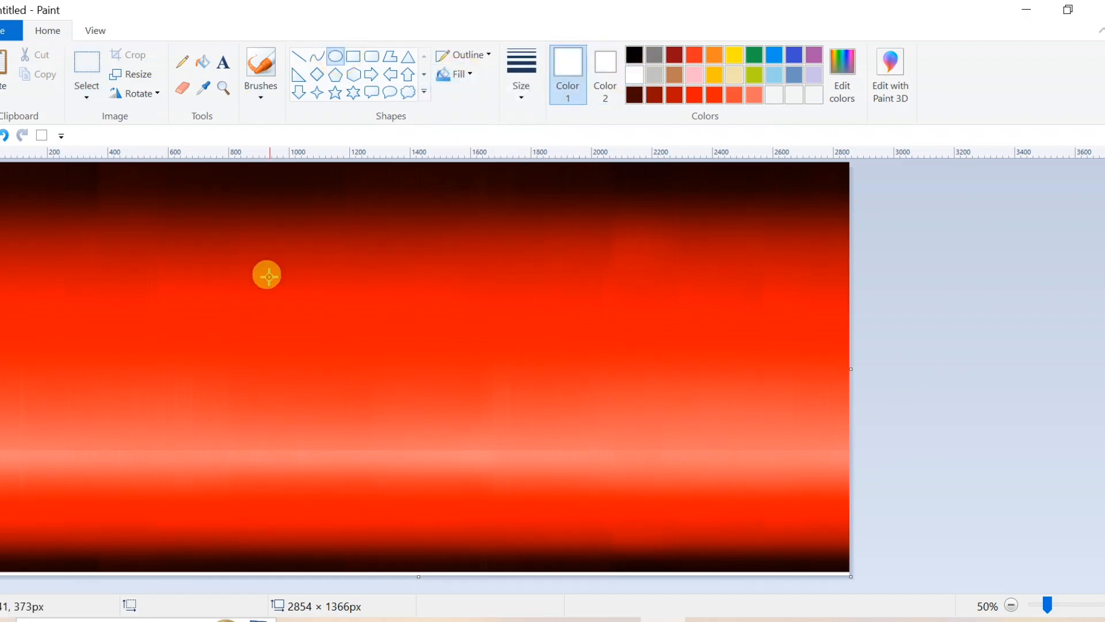
{"action": "left_click_drag", "start_coordinate": [304, 288], "coordinate": [468, 443]}
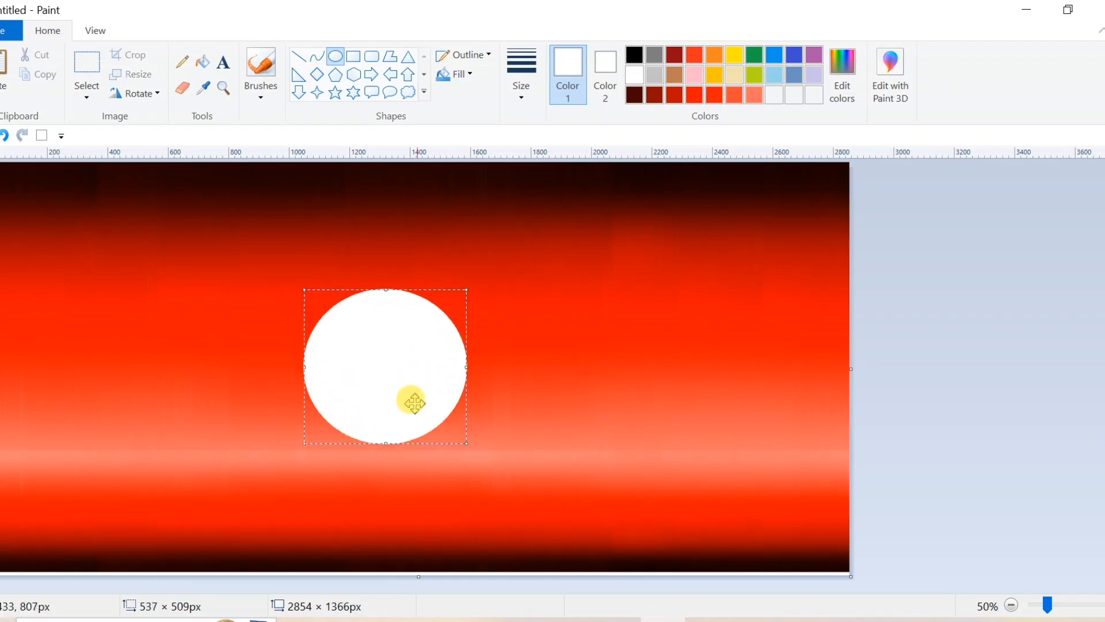
{"action": "left_click_drag", "start_coordinate": [412, 400], "coordinate": [405, 352]}
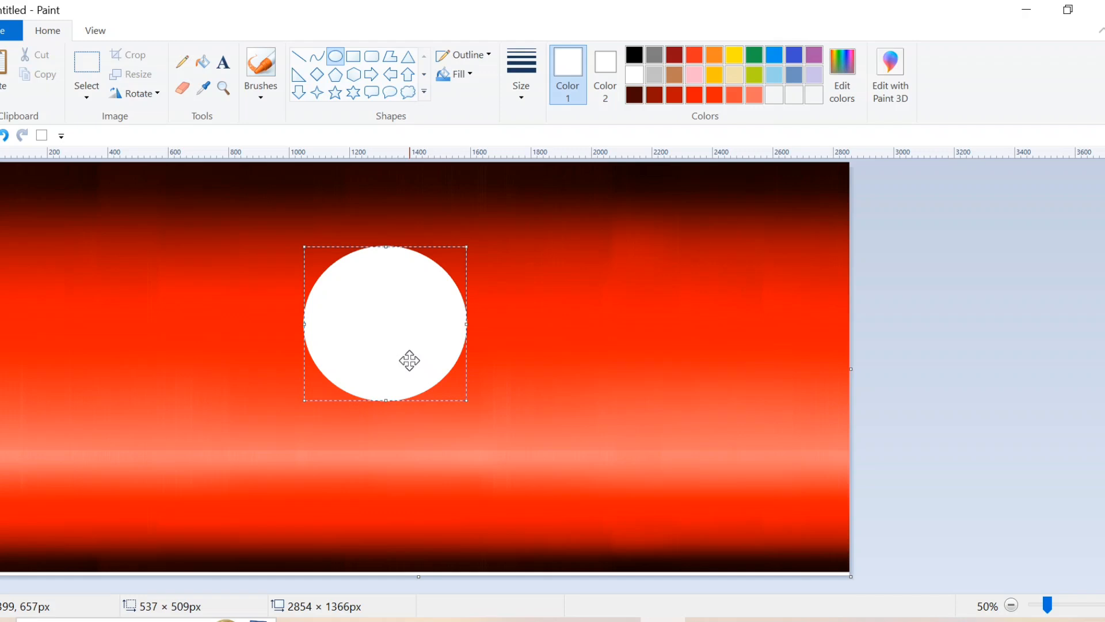
Step: Airbrush coral and orange-red speckled patches over the white moon to give it a mottled surface
{"action": "left_click", "coordinate": [261, 87]}
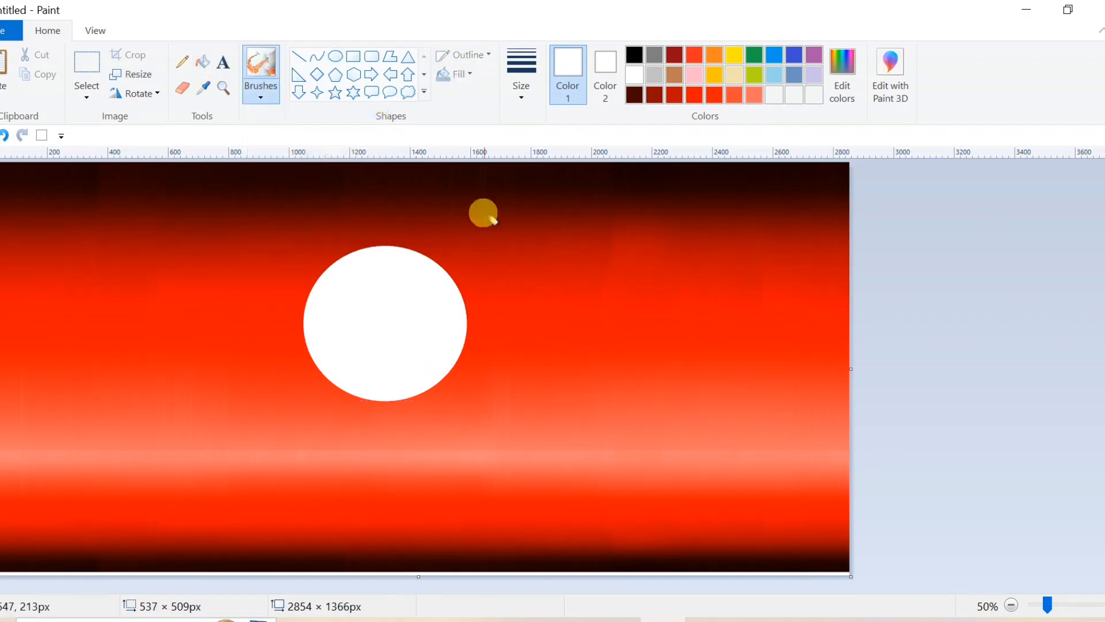
{"action": "left_click", "coordinate": [754, 95]}
{"action": "left_click_drag", "start_coordinate": [369, 299], "coordinate": [387, 298]}
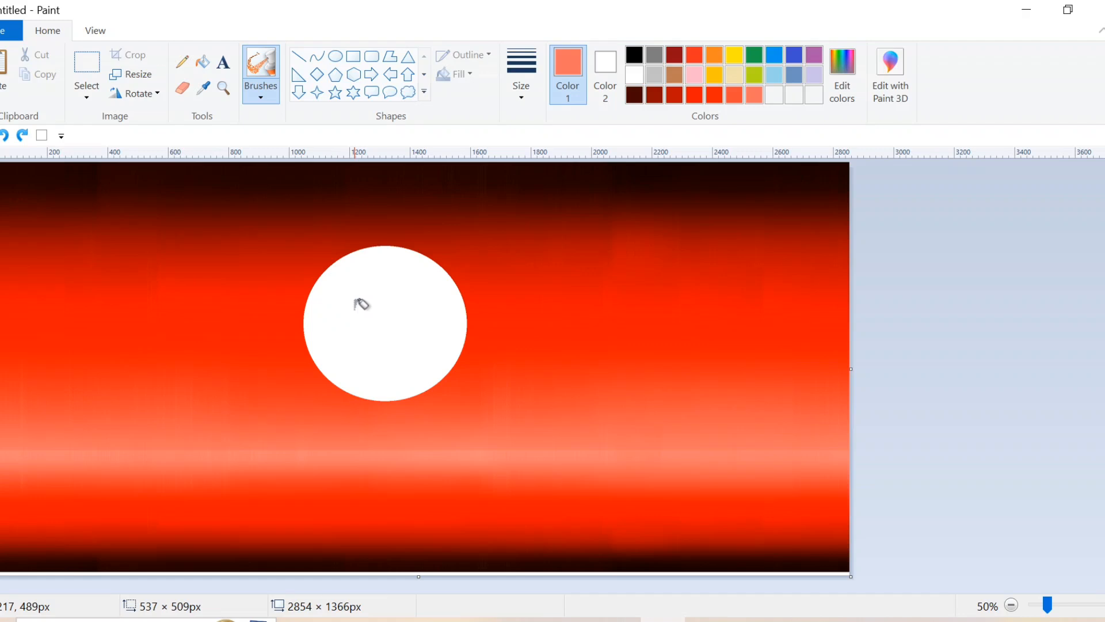
{"action": "mouse_move", "coordinate": [357, 302]}
{"action": "left_mouse_down"}
{"action": "mouse_move", "coordinate": [395, 264]}
{"action": "mouse_move", "coordinate": [348, 286]}
{"action": "mouse_move", "coordinate": [348, 266]}
{"action": "mouse_move", "coordinate": [331, 301]}
{"action": "mouse_move", "coordinate": [359, 295]}
{"action": "mouse_move", "coordinate": [349, 303]}
{"action": "mouse_move", "coordinate": [389, 321]}
{"action": "mouse_move", "coordinate": [340, 331]}
{"action": "mouse_move", "coordinate": [344, 291]}
{"action": "mouse_move", "coordinate": [318, 291]}
{"action": "mouse_move", "coordinate": [377, 340]}
{"action": "mouse_move", "coordinate": [400, 335]}
{"action": "mouse_move", "coordinate": [409, 350]}
{"action": "mouse_move", "coordinate": [358, 357]}
{"action": "mouse_move", "coordinate": [360, 368]}
{"action": "mouse_move", "coordinate": [329, 362]}
{"action": "mouse_move", "coordinate": [353, 364]}
{"action": "mouse_move", "coordinate": [358, 387]}
{"action": "mouse_move", "coordinate": [321, 287]}
{"action": "mouse_move", "coordinate": [342, 256]}
{"action": "mouse_move", "coordinate": [317, 305]}
{"action": "left_mouse_up"}
{"action": "mouse_move", "coordinate": [397, 283]}
{"action": "left_mouse_down"}
{"action": "mouse_move", "coordinate": [410, 316]}
{"action": "mouse_move", "coordinate": [375, 352]}
{"action": "mouse_move", "coordinate": [386, 378]}
{"action": "mouse_move", "coordinate": [397, 371]}
{"action": "mouse_move", "coordinate": [369, 386]}
{"action": "mouse_move", "coordinate": [420, 389]}
{"action": "left_mouse_up"}
{"action": "mouse_move", "coordinate": [343, 366]}
{"action": "left_mouse_down"}
{"action": "mouse_move", "coordinate": [354, 244]}
{"action": "mouse_move", "coordinate": [390, 242]}
{"action": "mouse_move", "coordinate": [345, 247]}
{"action": "mouse_move", "coordinate": [421, 291]}
{"action": "mouse_move", "coordinate": [420, 259]}
{"action": "mouse_move", "coordinate": [431, 305]}
{"action": "mouse_move", "coordinate": [378, 291]}
{"action": "mouse_move", "coordinate": [389, 325]}
{"action": "mouse_move", "coordinate": [450, 327]}
{"action": "mouse_move", "coordinate": [432, 379]}
{"action": "left_mouse_up"}
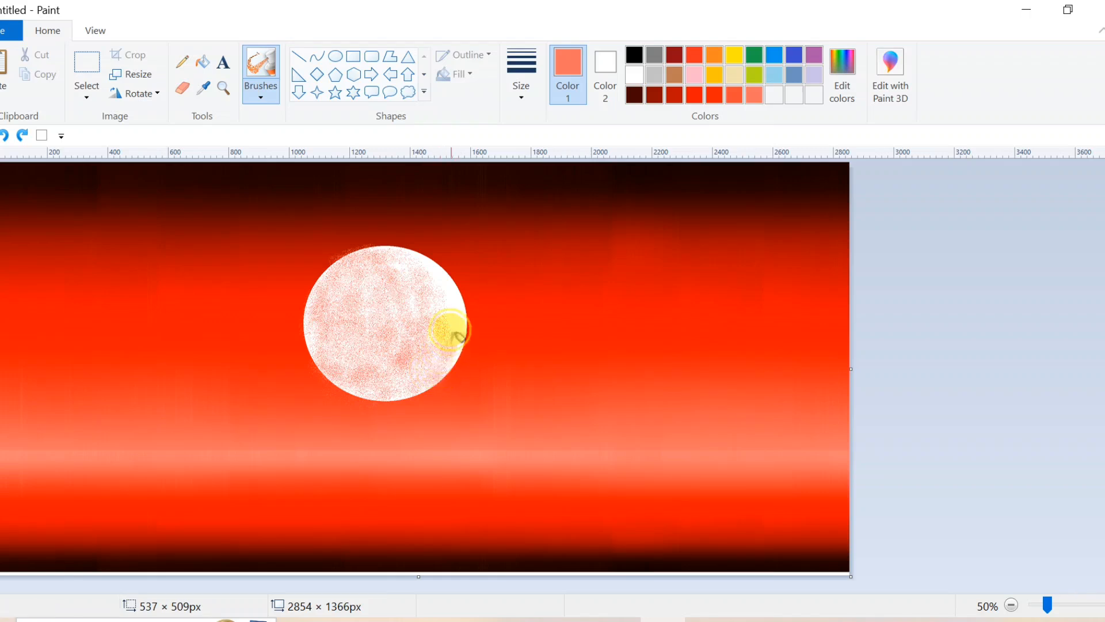
{"action": "mouse_move", "coordinate": [454, 332]}
{"action": "left_mouse_down"}
{"action": "mouse_move", "coordinate": [446, 294]}
{"action": "mouse_move", "coordinate": [422, 259]}
{"action": "mouse_move", "coordinate": [384, 253]}
{"action": "mouse_move", "coordinate": [412, 241]}
{"action": "mouse_move", "coordinate": [447, 281]}
{"action": "mouse_move", "coordinate": [449, 269]}
{"action": "mouse_move", "coordinate": [458, 352]}
{"action": "left_mouse_up"}
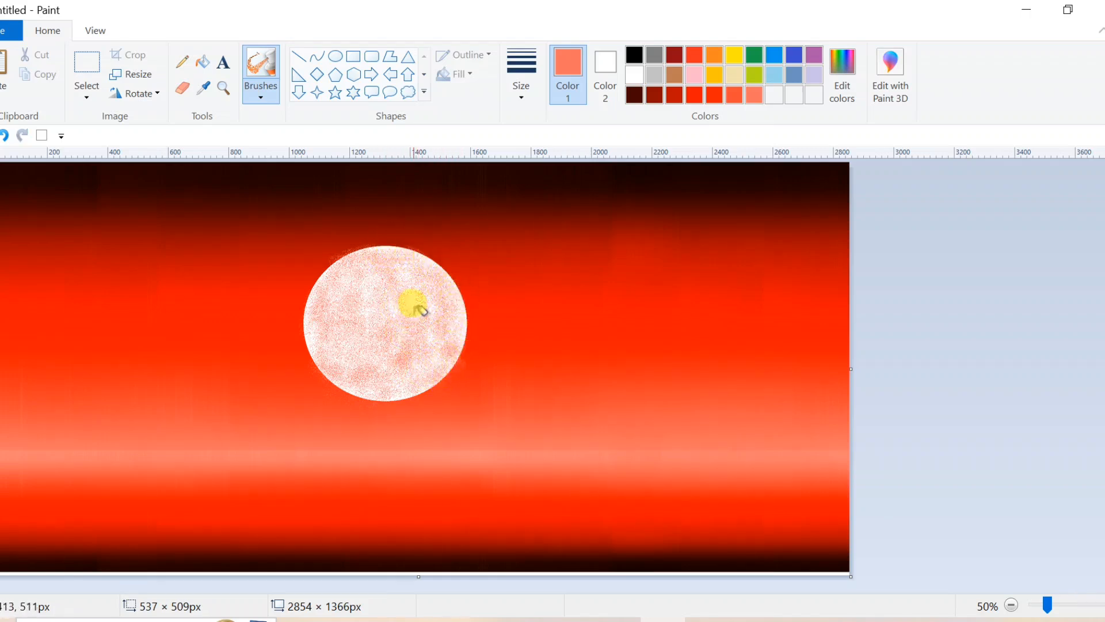
{"action": "left_click", "coordinate": [714, 100]}
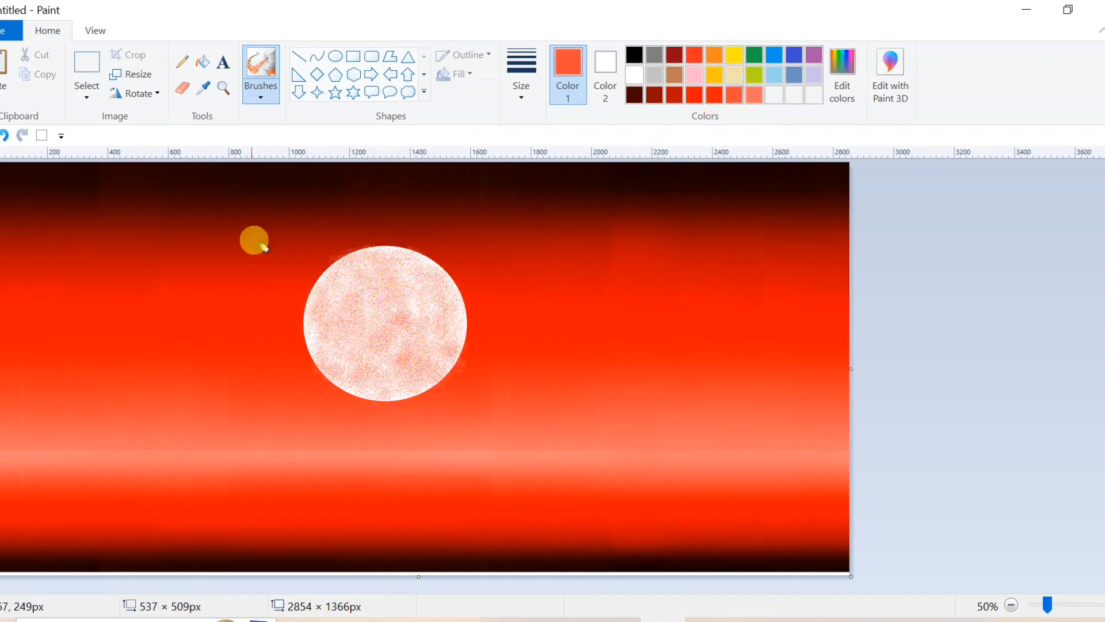
Step: Draw a straight black horizon line across the full canvas width, just below the light coral band
{"action": "left_click", "coordinate": [634, 54]}
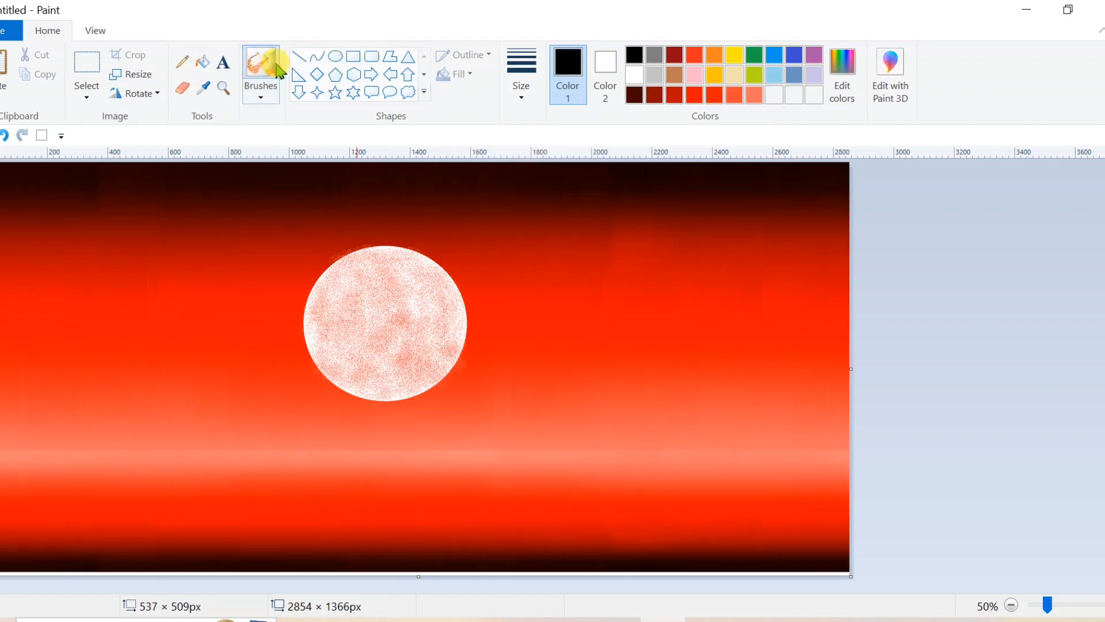
{"action": "left_click", "coordinate": [299, 55]}
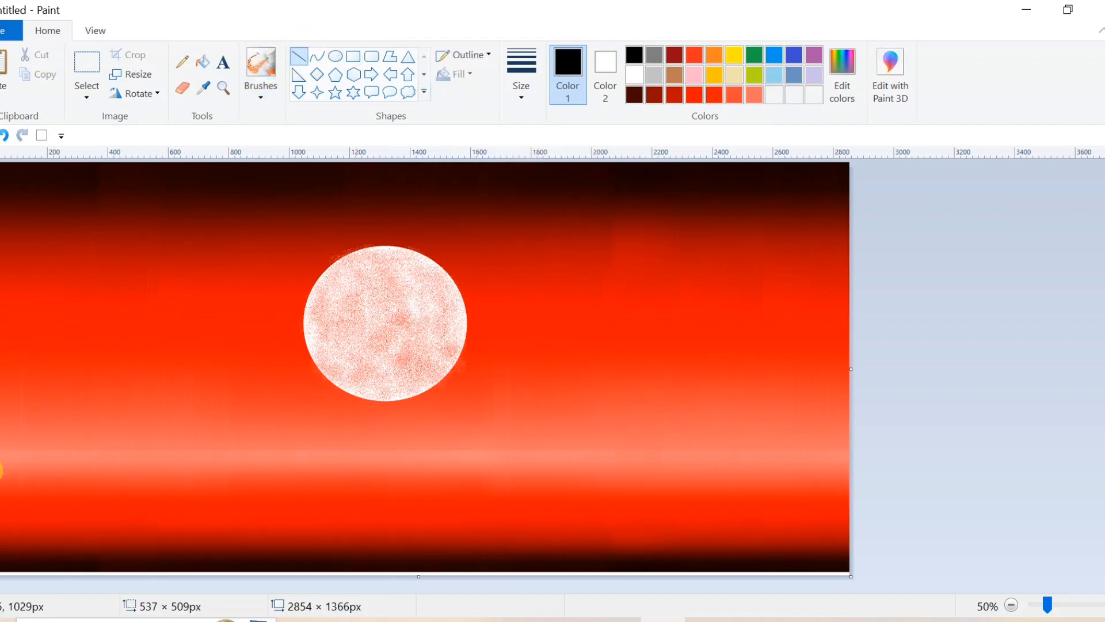
{"action": "left_click_drag", "start_coordinate": [0, 481], "coordinate": [934, 483]}
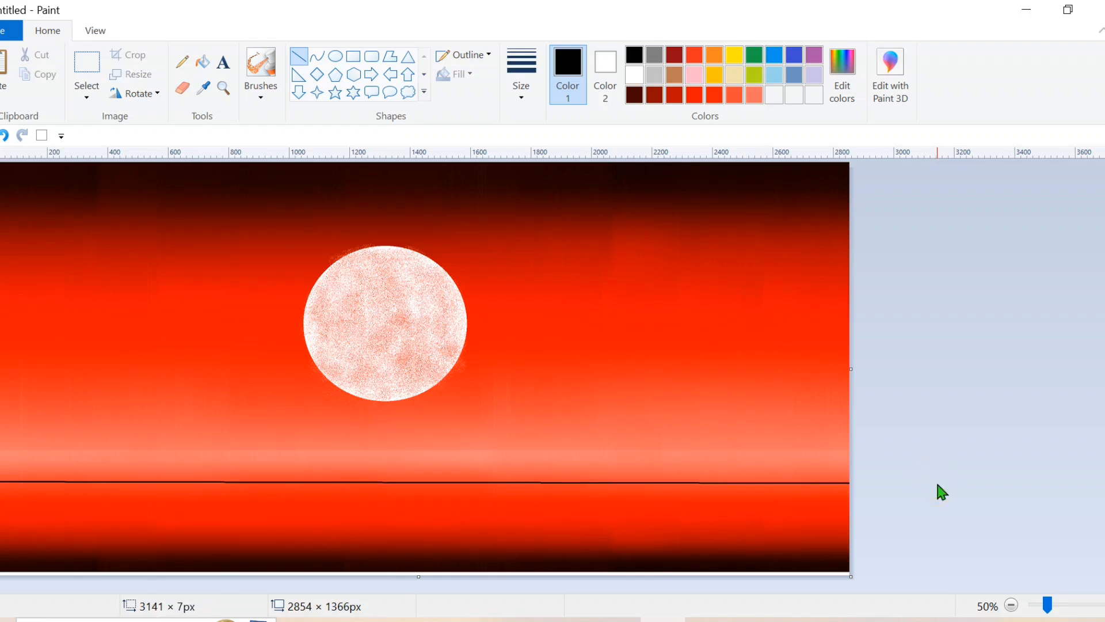
Step: Choose a thick black brush and paint a wavy mountain ridge outline across the canvas above the horizon line
{"action": "left_click", "coordinate": [261, 92]}
{"action": "left_click", "coordinate": [292, 161]}
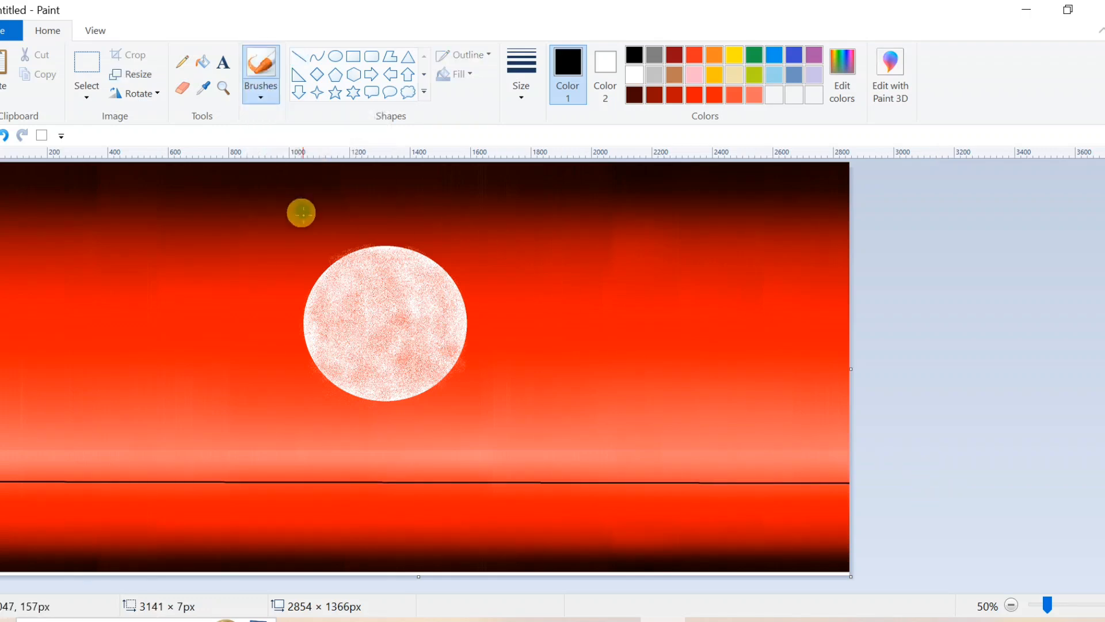
{"action": "left_click", "coordinate": [261, 97]}
{"action": "left_click", "coordinate": [260, 157]}
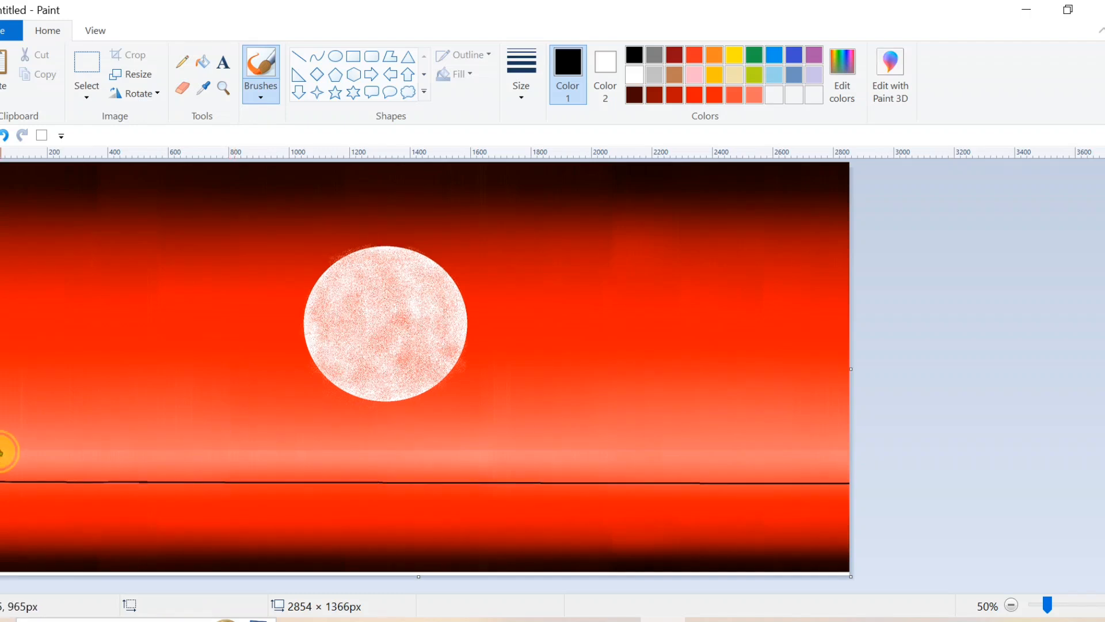
{"action": "mouse_move", "coordinate": [1, 451]}
{"action": "left_mouse_down"}
{"action": "mouse_move", "coordinate": [123, 475]}
{"action": "mouse_move", "coordinate": [237, 470]}
{"action": "mouse_move", "coordinate": [303, 455]}
{"action": "mouse_move", "coordinate": [353, 426]}
{"action": "mouse_move", "coordinate": [461, 458]}
{"action": "mouse_move", "coordinate": [549, 414]}
{"action": "mouse_move", "coordinate": [660, 458]}
{"action": "mouse_move", "coordinate": [722, 446]}
{"action": "mouse_move", "coordinate": [849, 457]}
{"action": "left_mouse_up"}
Step: Fill the space between the ridge outline and the horizon line with solid black across the full width
{"action": "mouse_move", "coordinate": [6, 461]}
{"action": "left_mouse_down"}
{"action": "mouse_move", "coordinate": [39, 463]}
{"action": "mouse_move", "coordinate": [4, 457]}
{"action": "mouse_move", "coordinate": [1, 478]}
{"action": "mouse_move", "coordinate": [112, 478]}
{"action": "mouse_move", "coordinate": [1, 470]}
{"action": "left_mouse_up"}
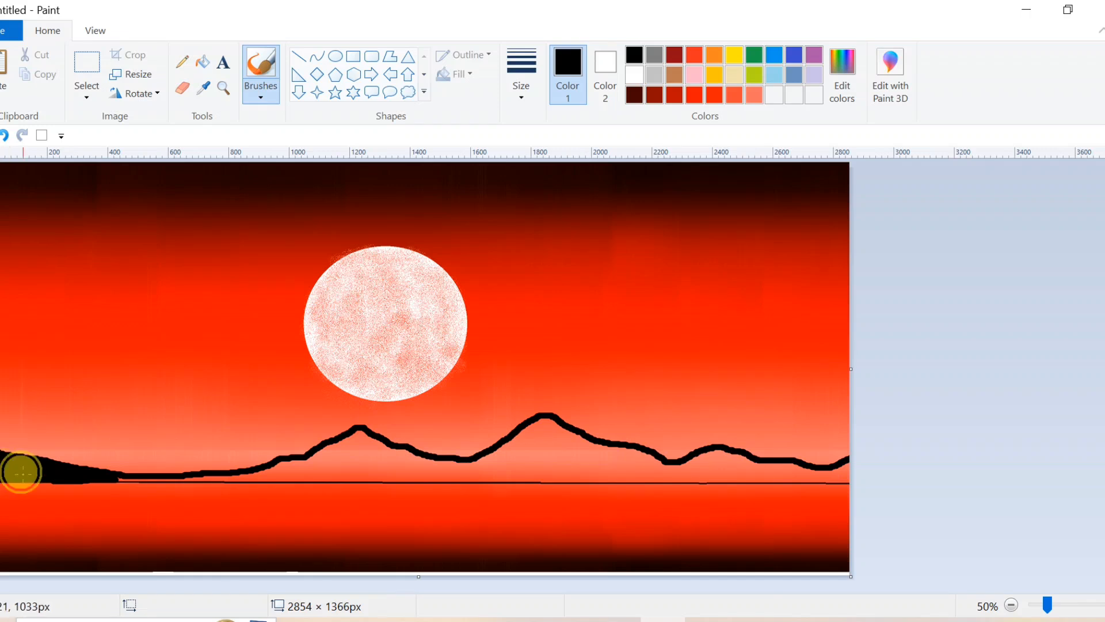
{"action": "mouse_move", "coordinate": [106, 477]}
{"action": "left_mouse_down"}
{"action": "mouse_move", "coordinate": [325, 474]}
{"action": "mouse_move", "coordinate": [261, 464]}
{"action": "mouse_move", "coordinate": [331, 453]}
{"action": "mouse_move", "coordinate": [314, 450]}
{"action": "mouse_move", "coordinate": [357, 432]}
{"action": "mouse_move", "coordinate": [300, 465]}
{"action": "mouse_move", "coordinate": [354, 451]}
{"action": "mouse_move", "coordinate": [298, 469]}
{"action": "mouse_move", "coordinate": [404, 462]}
{"action": "mouse_move", "coordinate": [383, 460]}
{"action": "mouse_move", "coordinate": [307, 479]}
{"action": "mouse_move", "coordinate": [829, 478]}
{"action": "left_mouse_up"}
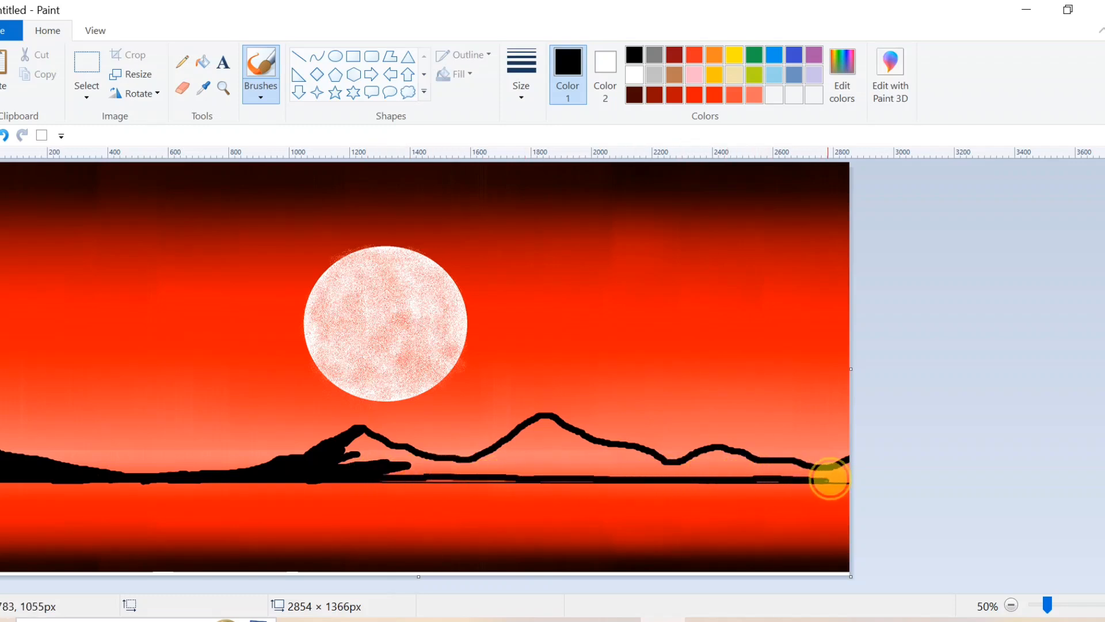
{"action": "left_click_drag", "start_coordinate": [368, 476], "coordinate": [784, 479]}
{"action": "mouse_move", "coordinate": [420, 477]}
{"action": "left_mouse_down"}
{"action": "mouse_move", "coordinate": [457, 475]}
{"action": "mouse_move", "coordinate": [496, 452]}
{"action": "mouse_move", "coordinate": [364, 444]}
{"action": "mouse_move", "coordinate": [461, 464]}
{"action": "mouse_move", "coordinate": [323, 458]}
{"action": "mouse_move", "coordinate": [368, 454]}
{"action": "mouse_move", "coordinate": [356, 438]}
{"action": "mouse_move", "coordinate": [442, 460]}
{"action": "left_mouse_up"}
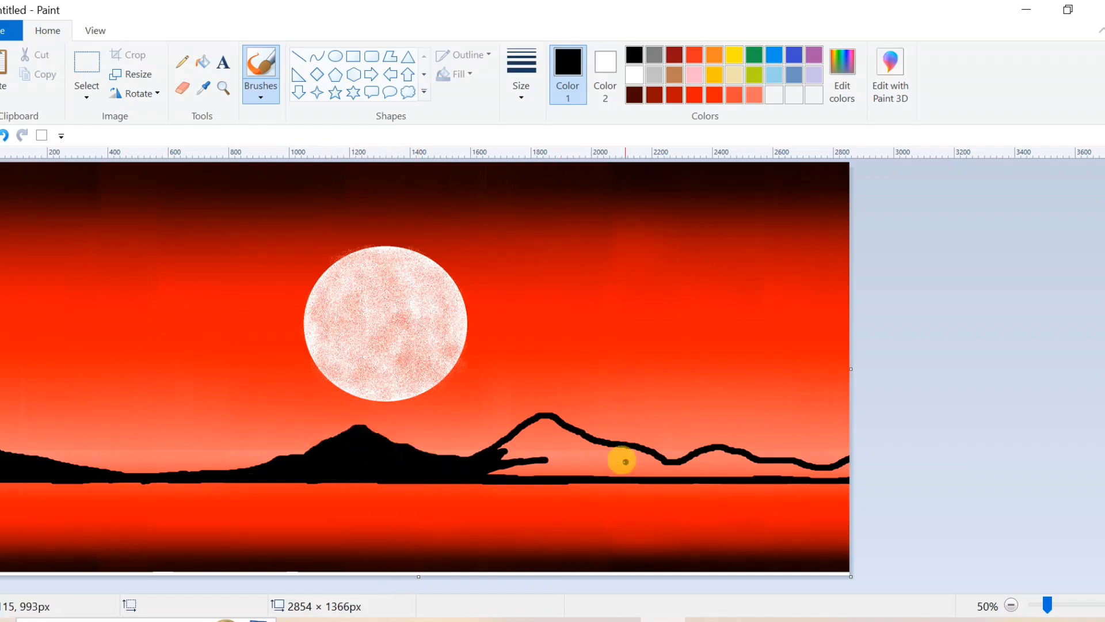
{"action": "mouse_move", "coordinate": [624, 459]}
{"action": "left_mouse_down"}
{"action": "mouse_move", "coordinate": [468, 472]}
{"action": "mouse_move", "coordinate": [542, 410]}
{"action": "mouse_move", "coordinate": [573, 434]}
{"action": "mouse_move", "coordinate": [534, 424]}
{"action": "mouse_move", "coordinate": [555, 447]}
{"action": "mouse_move", "coordinate": [520, 440]}
{"action": "mouse_move", "coordinate": [536, 440]}
{"action": "mouse_move", "coordinate": [495, 456]}
{"action": "mouse_move", "coordinate": [589, 440]}
{"action": "mouse_move", "coordinate": [639, 451]}
{"action": "mouse_move", "coordinate": [601, 447]}
{"action": "mouse_move", "coordinate": [607, 461]}
{"action": "mouse_move", "coordinate": [568, 451]}
{"action": "mouse_move", "coordinate": [657, 459]}
{"action": "mouse_move", "coordinate": [630, 449]}
{"action": "mouse_move", "coordinate": [660, 462]}
{"action": "mouse_move", "coordinate": [622, 456]}
{"action": "mouse_move", "coordinate": [644, 453]}
{"action": "mouse_move", "coordinate": [634, 461]}
{"action": "mouse_move", "coordinate": [642, 470]}
{"action": "mouse_move", "coordinate": [597, 472]}
{"action": "left_mouse_up"}
{"action": "mouse_move", "coordinate": [630, 471]}
{"action": "left_mouse_down"}
{"action": "mouse_move", "coordinate": [839, 470]}
{"action": "mouse_move", "coordinate": [817, 475]}
{"action": "mouse_move", "coordinate": [845, 472]}
{"action": "mouse_move", "coordinate": [846, 459]}
{"action": "mouse_move", "coordinate": [837, 469]}
{"action": "mouse_move", "coordinate": [694, 451]}
{"action": "mouse_move", "coordinate": [742, 457]}
{"action": "mouse_move", "coordinate": [671, 463]}
{"action": "mouse_move", "coordinate": [758, 472]}
{"action": "left_mouse_up"}
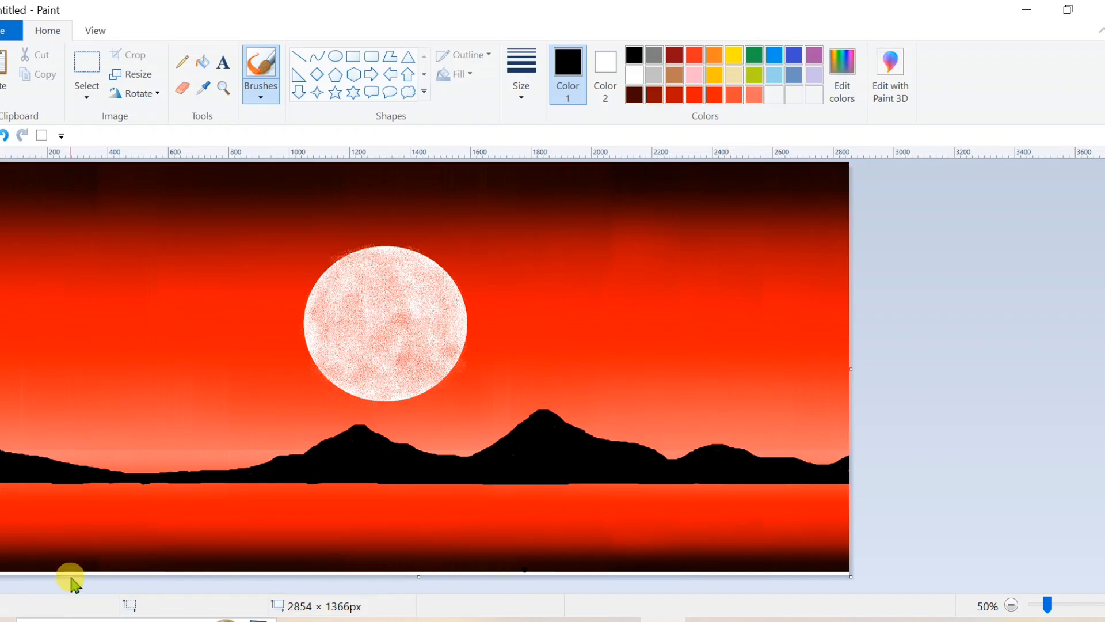
Step: Switch to a finer brush and paint black grass blades of varying height along the canvas's whole lower edge
{"action": "left_click", "coordinate": [261, 99]}
{"action": "left_click", "coordinate": [261, 164]}
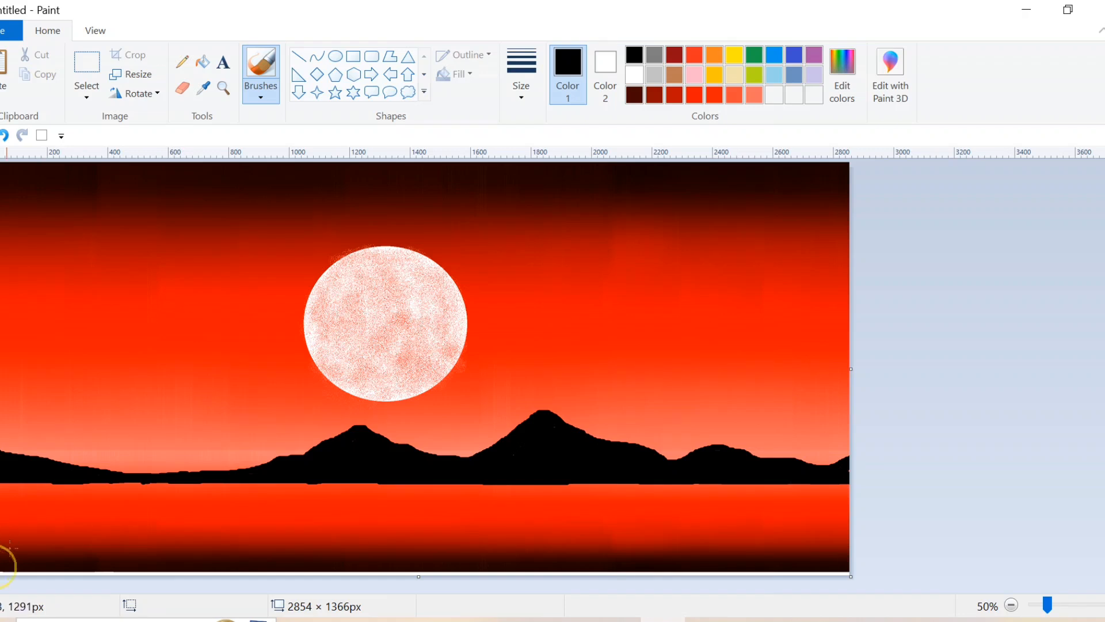
{"action": "mouse_move", "coordinate": [26, 547]}
{"action": "left_mouse_down"}
{"action": "mouse_move", "coordinate": [0, 562]}
{"action": "mouse_move", "coordinate": [39, 555]}
{"action": "mouse_move", "coordinate": [31, 560]}
{"action": "mouse_move", "coordinate": [52, 565]}
{"action": "mouse_move", "coordinate": [50, 555]}
{"action": "mouse_move", "coordinate": [25, 550]}
{"action": "left_mouse_up"}
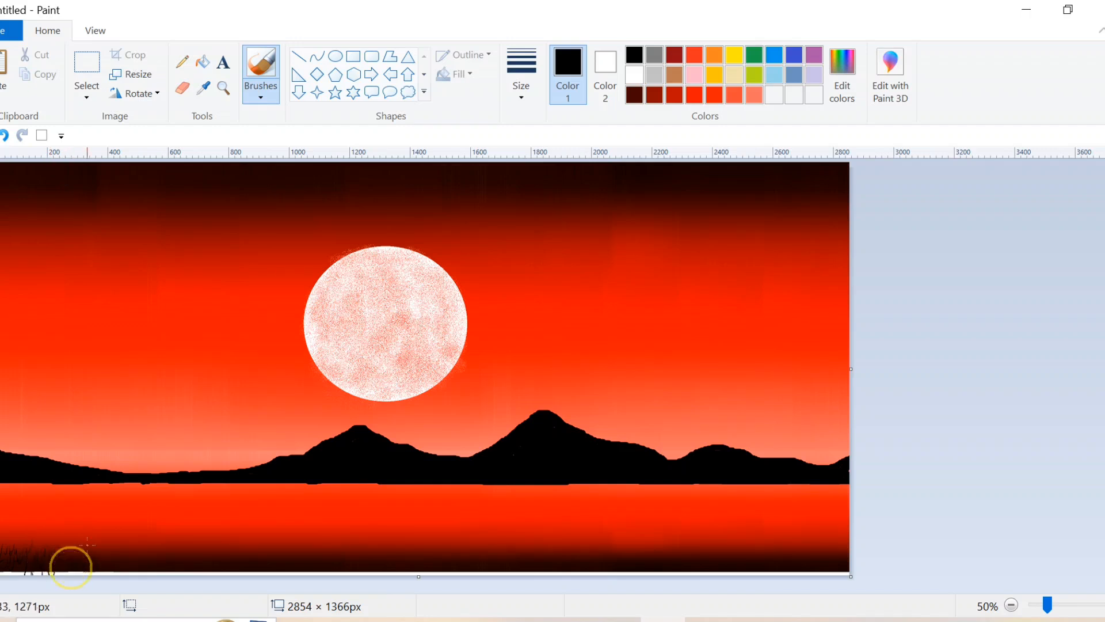
{"action": "mouse_move", "coordinate": [111, 557]}
{"action": "left_mouse_down"}
{"action": "mouse_move", "coordinate": [295, 554]}
{"action": "mouse_move", "coordinate": [229, 560]}
{"action": "mouse_move", "coordinate": [221, 541]}
{"action": "mouse_move", "coordinate": [79, 558]}
{"action": "mouse_move", "coordinate": [140, 541]}
{"action": "mouse_move", "coordinate": [208, 557]}
{"action": "mouse_move", "coordinate": [146, 567]}
{"action": "left_mouse_up"}
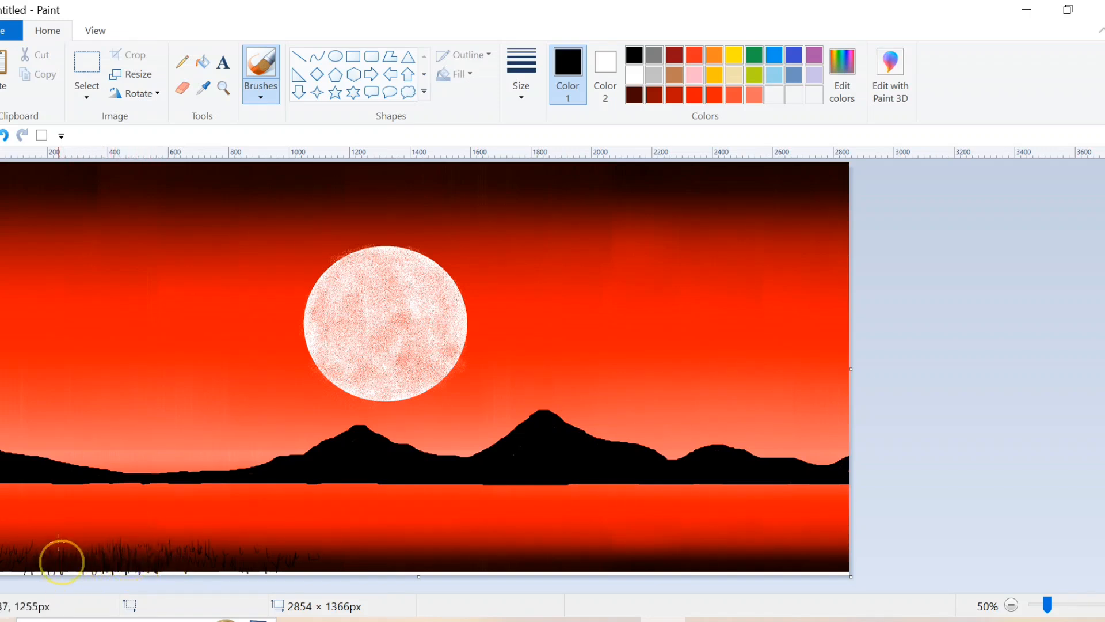
{"action": "left_click_drag", "start_coordinate": [58, 542], "coordinate": [56, 549]}
{"action": "left_click_drag", "start_coordinate": [223, 567], "coordinate": [222, 522]}
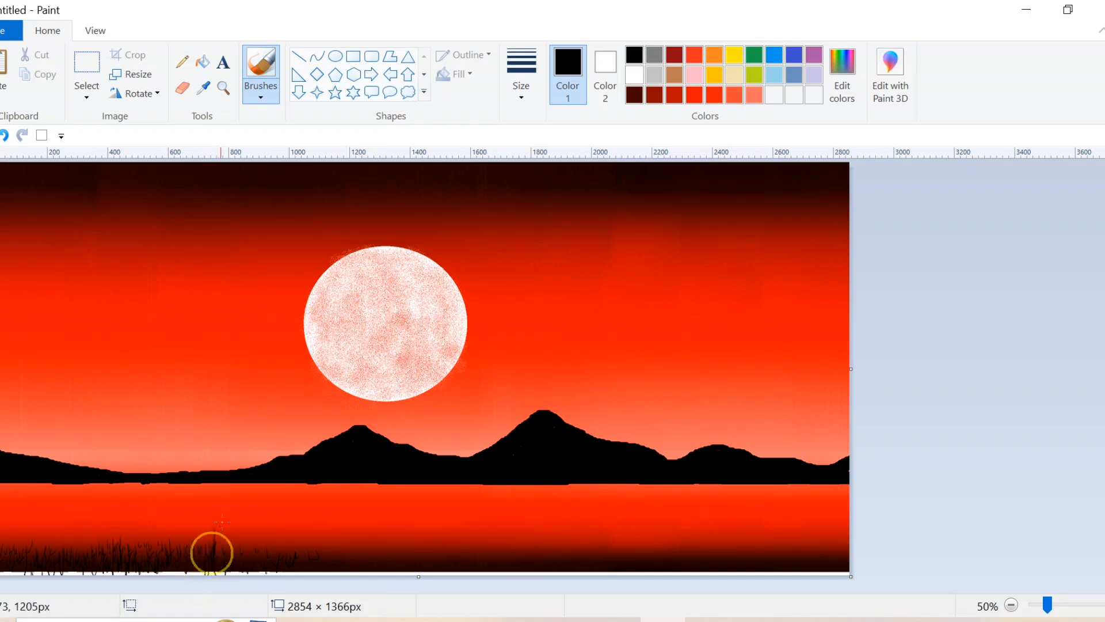
{"action": "mouse_move", "coordinate": [237, 565]}
{"action": "left_mouse_down"}
{"action": "mouse_move", "coordinate": [235, 539]}
{"action": "mouse_move", "coordinate": [271, 567]}
{"action": "mouse_move", "coordinate": [279, 555]}
{"action": "mouse_move", "coordinate": [323, 557]}
{"action": "mouse_move", "coordinate": [339, 537]}
{"action": "mouse_move", "coordinate": [335, 562]}
{"action": "mouse_move", "coordinate": [409, 560]}
{"action": "left_mouse_up"}
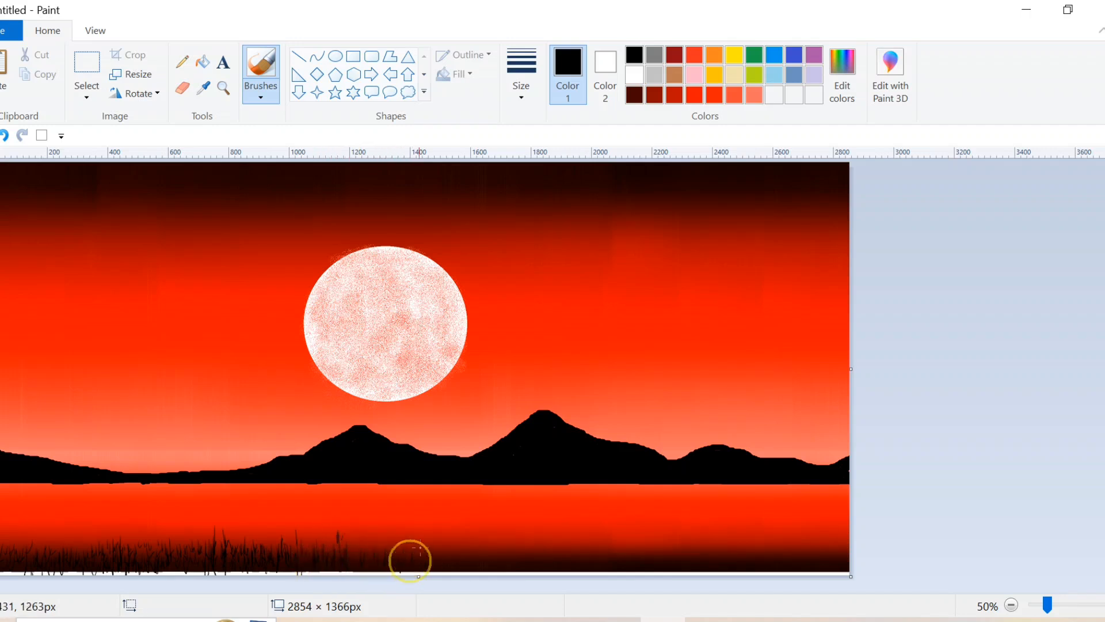
{"action": "mouse_move", "coordinate": [476, 544]}
{"action": "left_mouse_down"}
{"action": "mouse_move", "coordinate": [522, 560]}
{"action": "mouse_move", "coordinate": [604, 556]}
{"action": "mouse_move", "coordinate": [603, 546]}
{"action": "mouse_move", "coordinate": [597, 559]}
{"action": "mouse_move", "coordinate": [539, 558]}
{"action": "mouse_move", "coordinate": [522, 528]}
{"action": "mouse_move", "coordinate": [527, 559]}
{"action": "mouse_move", "coordinate": [503, 548]}
{"action": "mouse_move", "coordinate": [481, 562]}
{"action": "mouse_move", "coordinate": [454, 530]}
{"action": "mouse_move", "coordinate": [444, 566]}
{"action": "mouse_move", "coordinate": [411, 537]}
{"action": "left_mouse_up"}
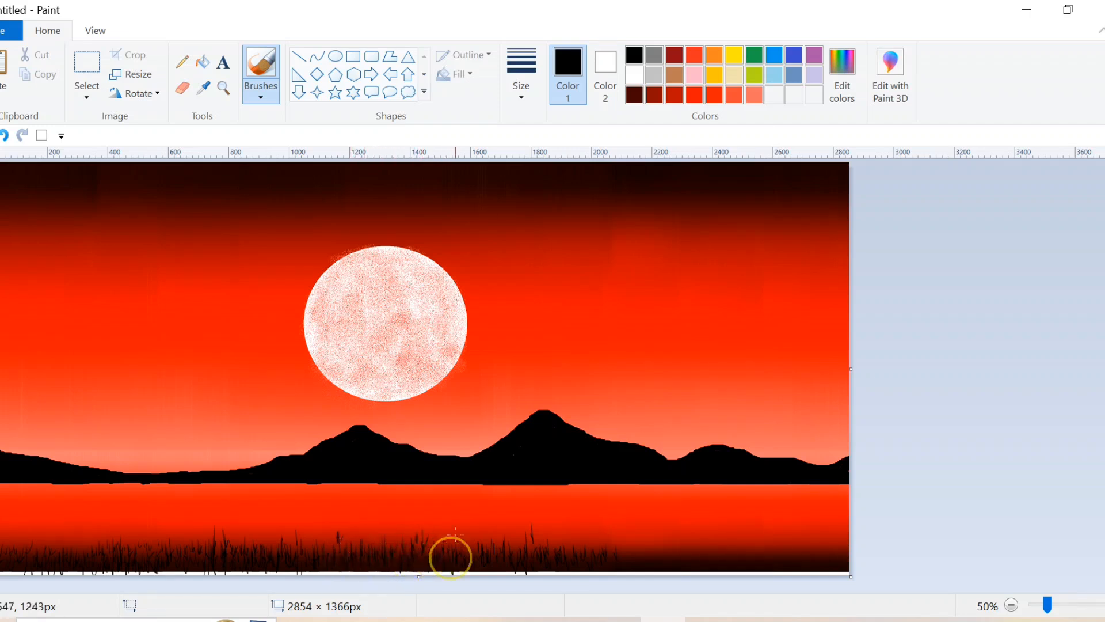
{"action": "mouse_move", "coordinate": [454, 552]}
{"action": "left_mouse_down"}
{"action": "mouse_move", "coordinate": [627, 525]}
{"action": "mouse_move", "coordinate": [616, 537]}
{"action": "mouse_move", "coordinate": [601, 530]}
{"action": "mouse_move", "coordinate": [656, 540]}
{"action": "mouse_move", "coordinate": [702, 566]}
{"action": "mouse_move", "coordinate": [728, 537]}
{"action": "mouse_move", "coordinate": [781, 549]}
{"action": "mouse_move", "coordinate": [840, 517]}
{"action": "mouse_move", "coordinate": [843, 569]}
{"action": "mouse_move", "coordinate": [831, 555]}
{"action": "mouse_move", "coordinate": [783, 566]}
{"action": "left_mouse_up"}
{"action": "mouse_move", "coordinate": [769, 536]}
{"action": "left_mouse_down"}
{"action": "mouse_move", "coordinate": [764, 570]}
{"action": "mouse_move", "coordinate": [777, 572]}
{"action": "left_mouse_up"}
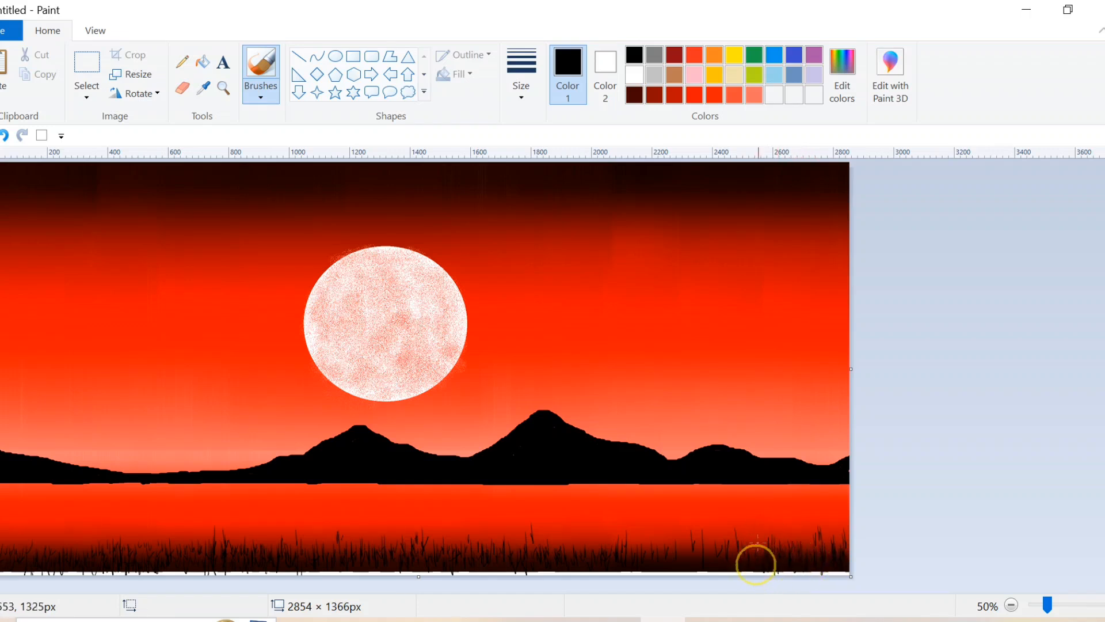
Step: Add more black grass blades along the shore on the right part of the canvas, with a few taller ones
{"action": "mouse_move", "coordinate": [759, 534]}
{"action": "left_mouse_down"}
{"action": "mouse_move", "coordinate": [726, 567]}
{"action": "mouse_move", "coordinate": [713, 541]}
{"action": "mouse_move", "coordinate": [718, 570]}
{"action": "left_mouse_up"}
{"action": "left_click_drag", "start_coordinate": [704, 530], "coordinate": [703, 563]}
{"action": "left_click_drag", "start_coordinate": [700, 528], "coordinate": [694, 564]}
{"action": "left_click_drag", "start_coordinate": [685, 538], "coordinate": [678, 567]}
{"action": "left_click_drag", "start_coordinate": [672, 539], "coordinate": [668, 565]}
{"action": "mouse_move", "coordinate": [646, 517]}
{"action": "left_mouse_down"}
{"action": "mouse_move", "coordinate": [637, 530]}
{"action": "mouse_move", "coordinate": [648, 528]}
{"action": "left_mouse_up"}
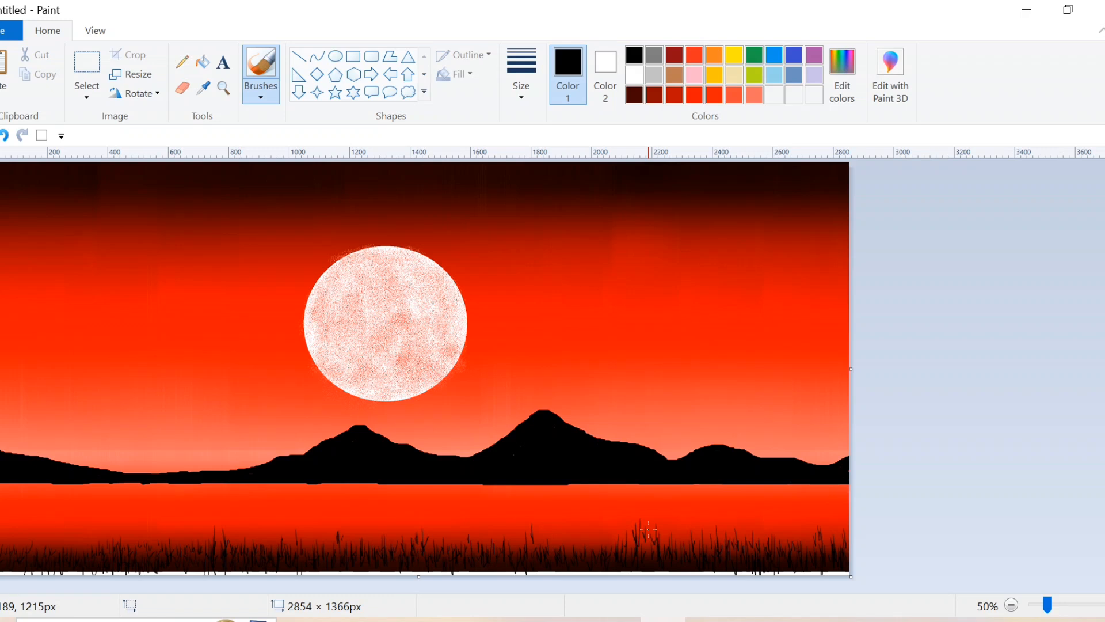
Step: Switch to the Crayon brush and paint a solid black strip along the canvas's bottom edge, covering the white gap beneath the grass
{"action": "mouse_move", "coordinate": [589, 620]}
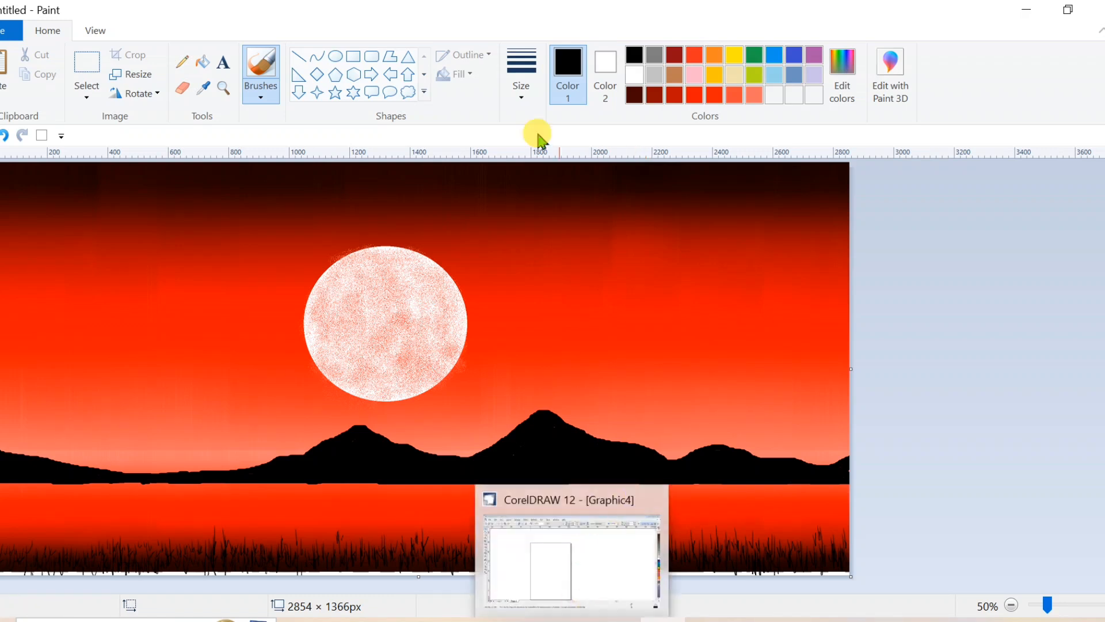
{"action": "left_click", "coordinate": [261, 92]}
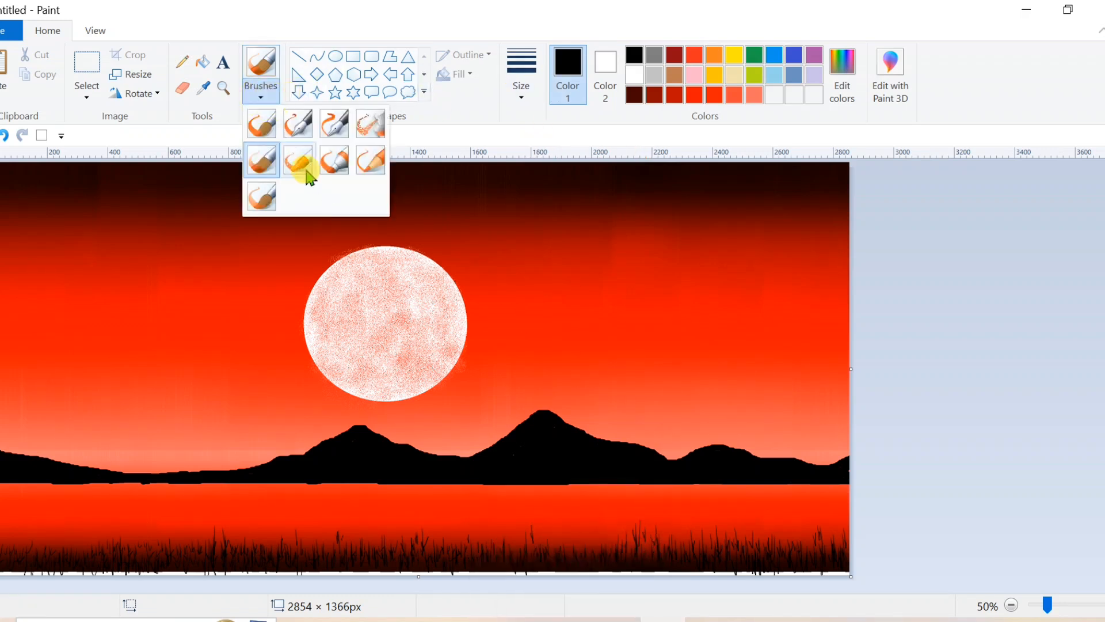
{"action": "left_click", "coordinate": [300, 163]}
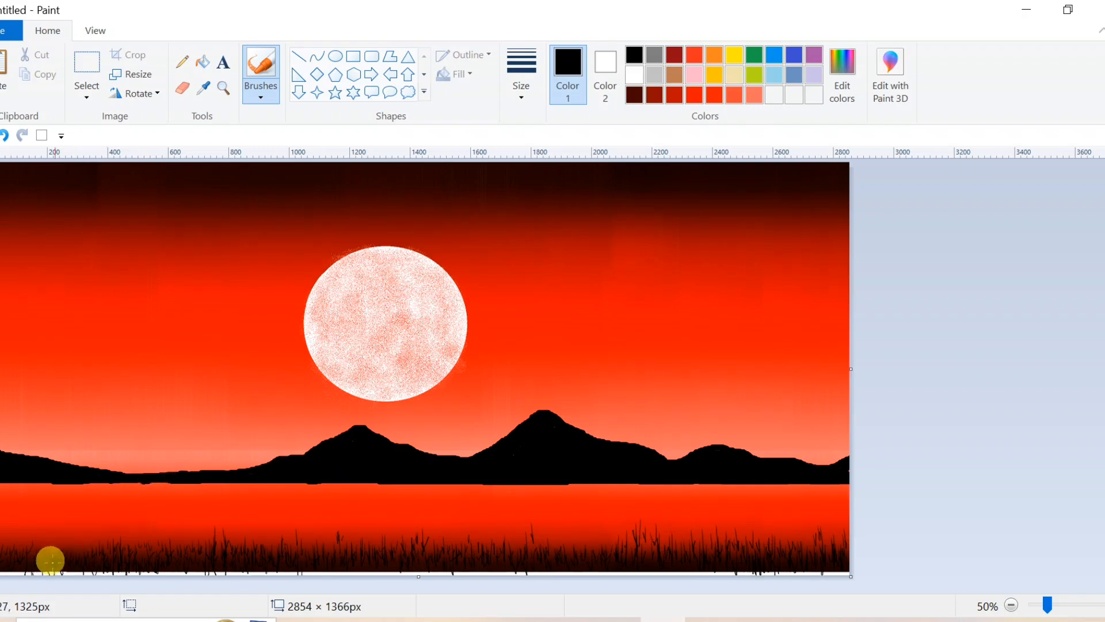
{"action": "mouse_move", "coordinate": [26, 563]}
{"action": "left_mouse_down"}
{"action": "mouse_move", "coordinate": [302, 566]}
{"action": "mouse_move", "coordinate": [4, 568]}
{"action": "mouse_move", "coordinate": [328, 567]}
{"action": "mouse_move", "coordinate": [263, 575]}
{"action": "mouse_move", "coordinate": [367, 574]}
{"action": "mouse_move", "coordinate": [333, 562]}
{"action": "mouse_move", "coordinate": [488, 569]}
{"action": "mouse_move", "coordinate": [433, 564]}
{"action": "mouse_move", "coordinate": [853, 551]}
{"action": "mouse_move", "coordinate": [673, 560]}
{"action": "mouse_move", "coordinate": [769, 564]}
{"action": "mouse_move", "coordinate": [697, 573]}
{"action": "mouse_move", "coordinate": [863, 560]}
{"action": "mouse_move", "coordinate": [383, 572]}
{"action": "left_mouse_up"}
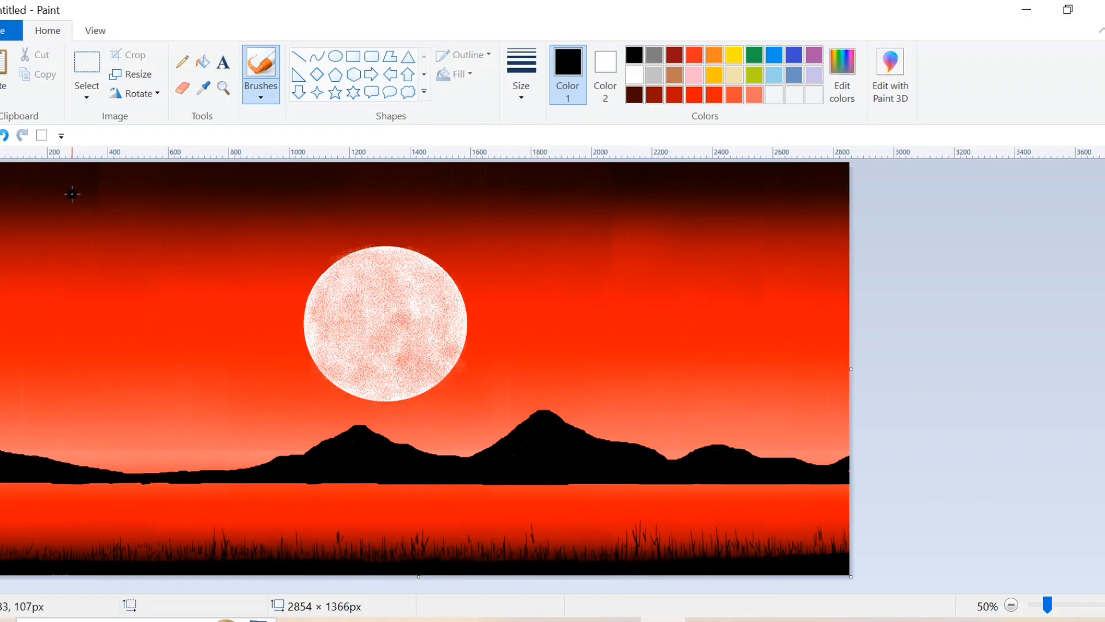
Step: Choose the Pencil tool in white and set its stroke size
{"action": "left_click", "coordinate": [182, 61]}
{"action": "left_click", "coordinate": [634, 75]}
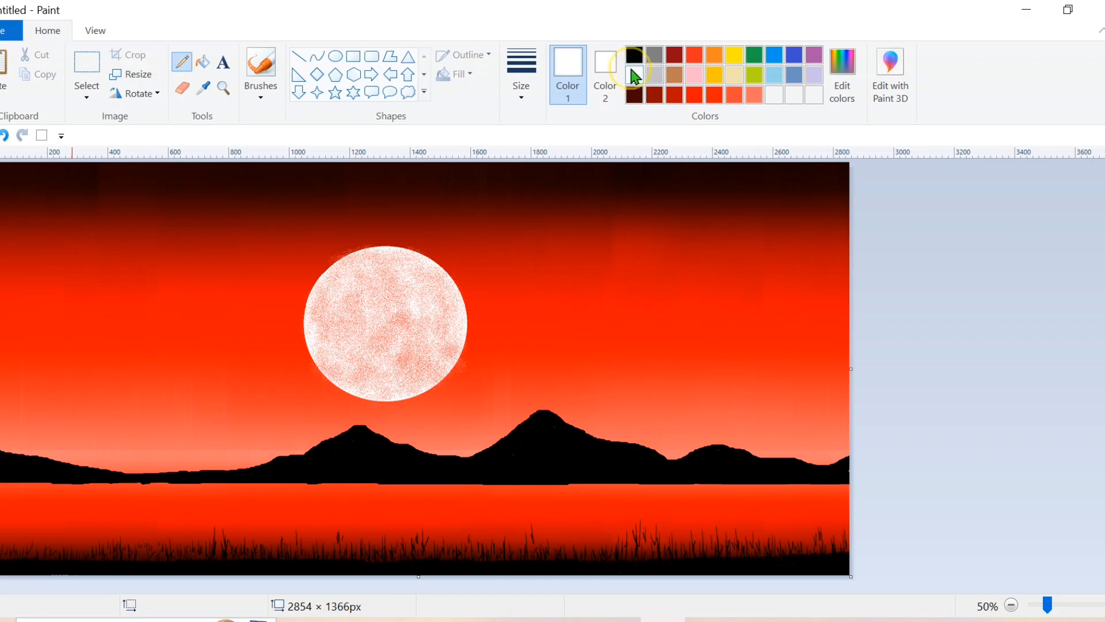
{"action": "left_click", "coordinate": [520, 92]}
{"action": "left_click", "coordinate": [535, 129]}
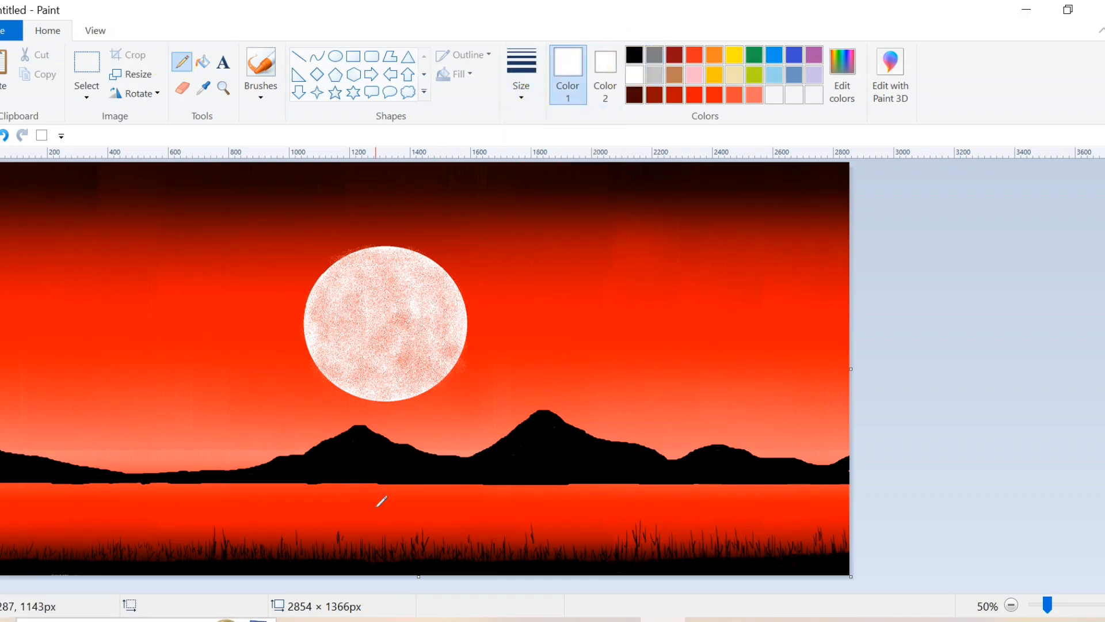
Step: Draw a straight black line across the full canvas width at the mountains' base and thicken it to even out the horizon
{"action": "left_click", "coordinate": [634, 55]}
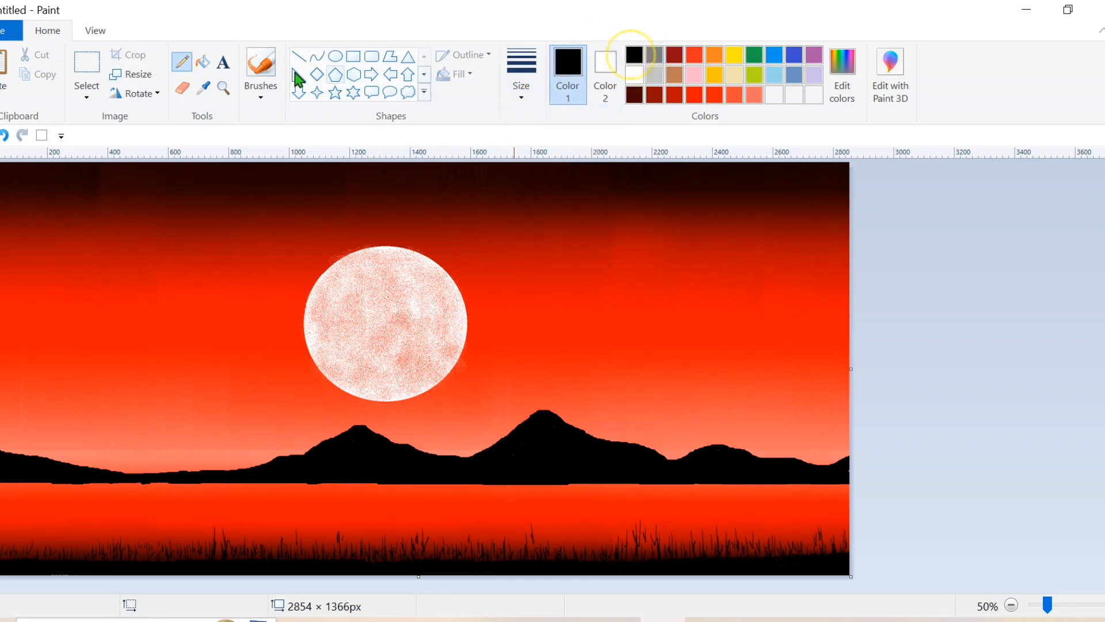
{"action": "left_click", "coordinate": [298, 55]}
{"action": "mouse_move", "coordinate": [22, 483]}
{"action": "left_mouse_down"}
{"action": "mouse_move", "coordinate": [840, 466]}
{"action": "mouse_move", "coordinate": [858, 486]}
{"action": "left_mouse_up"}
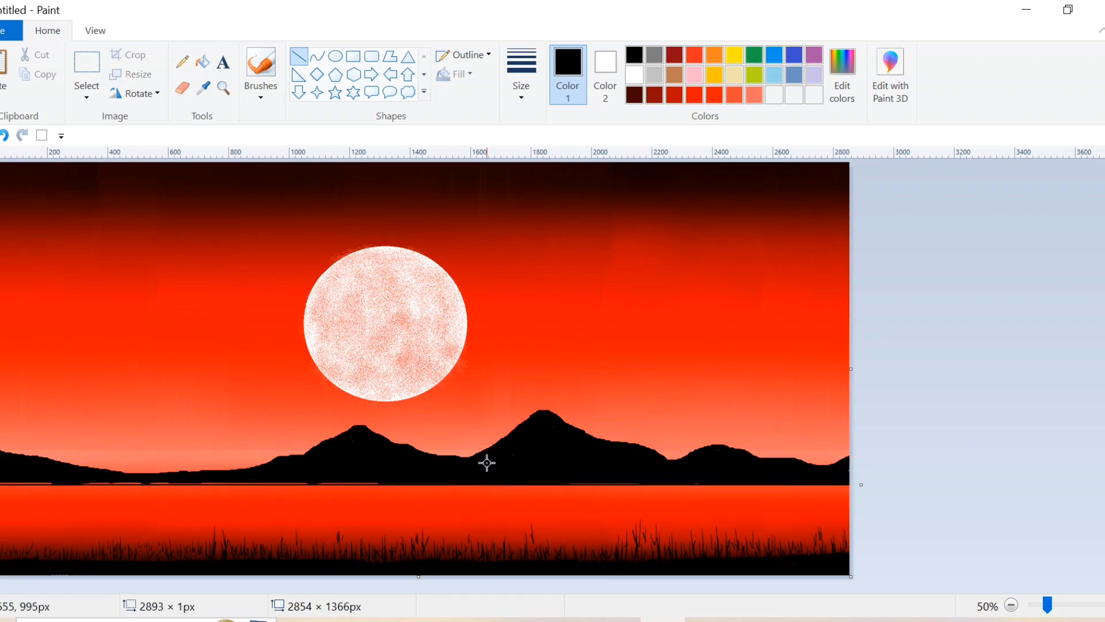
{"action": "key", "text": "ctrl+plus"}
{"action": "key", "text": "ctrl+plus"}
{"action": "key", "text": "ctrl+plus"}
{"action": "key", "text": "ctrl+plus"}
{"action": "key", "text": "ctrl+plus"}
{"action": "key", "text": "ctrl+plus"}
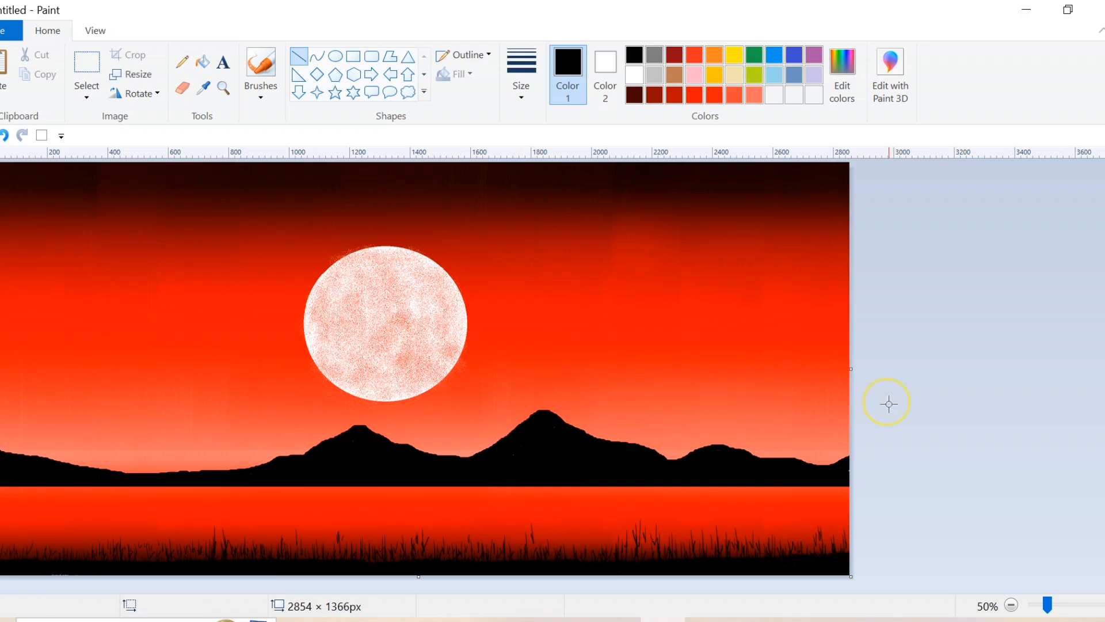
Step: Scribble thin white horizontal pencil strokes on the water below the moon as its reflection, narrowing toward the grass
{"action": "left_click", "coordinate": [182, 61]}
{"action": "left_click", "coordinate": [635, 75]}
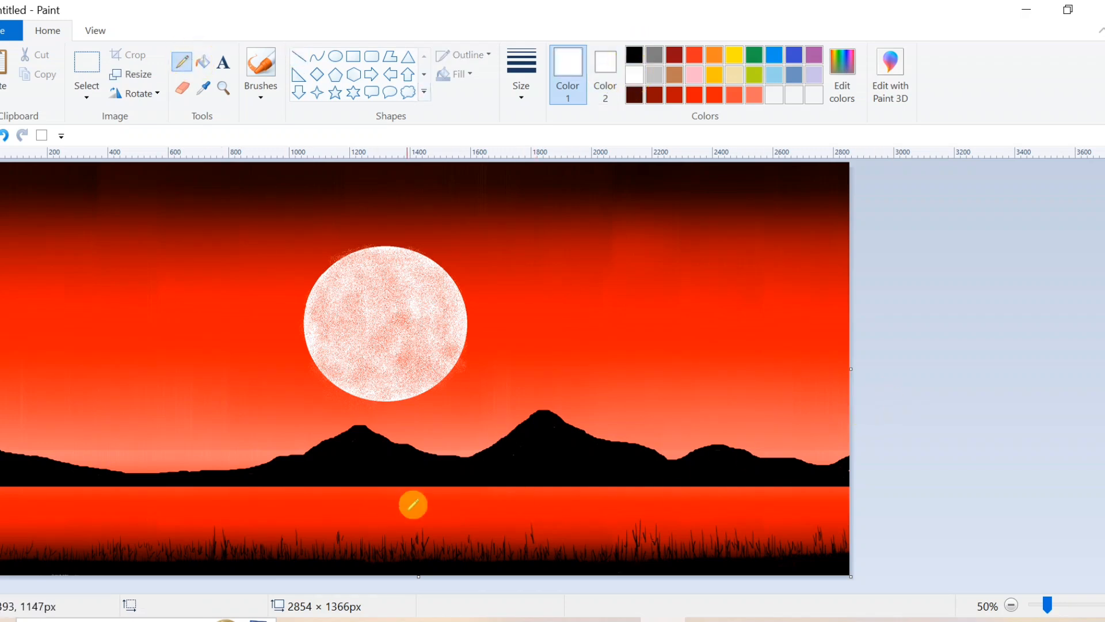
{"action": "mouse_move", "coordinate": [374, 489]}
{"action": "left_mouse_down"}
{"action": "mouse_move", "coordinate": [435, 486]}
{"action": "mouse_move", "coordinate": [368, 495]}
{"action": "mouse_move", "coordinate": [441, 507]}
{"action": "mouse_move", "coordinate": [395, 504]}
{"action": "left_mouse_up"}
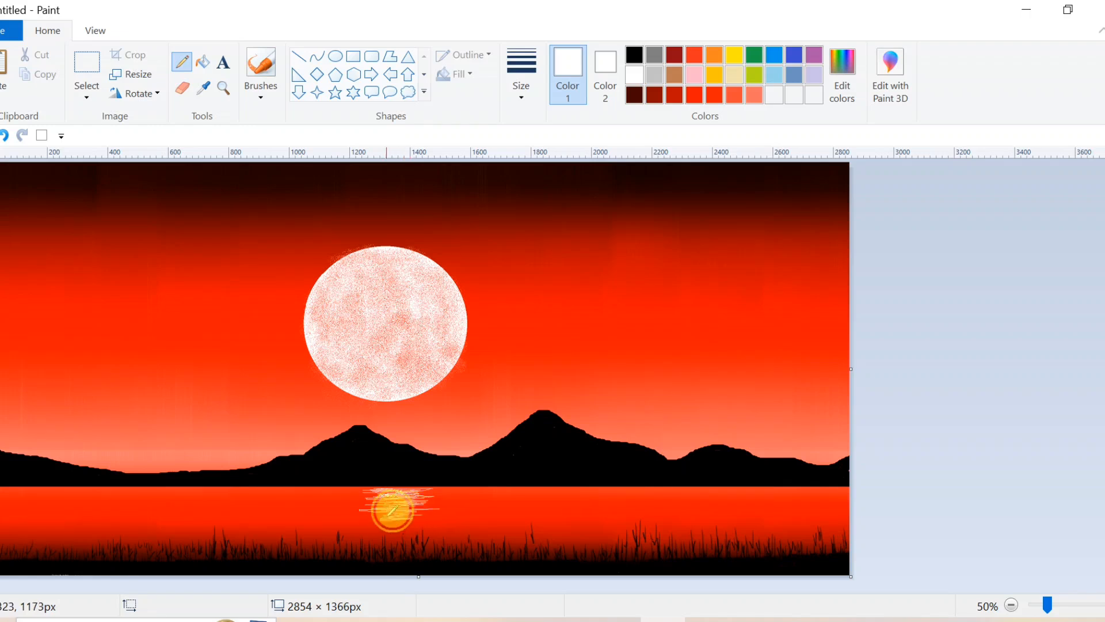
{"action": "mouse_move", "coordinate": [415, 517]}
{"action": "left_mouse_down"}
{"action": "mouse_move", "coordinate": [392, 524]}
{"action": "mouse_move", "coordinate": [418, 523]}
{"action": "mouse_move", "coordinate": [395, 522]}
{"action": "mouse_move", "coordinate": [418, 516]}
{"action": "mouse_move", "coordinate": [397, 496]}
{"action": "mouse_move", "coordinate": [427, 488]}
{"action": "mouse_move", "coordinate": [391, 495]}
{"action": "mouse_move", "coordinate": [389, 508]}
{"action": "left_mouse_up"}
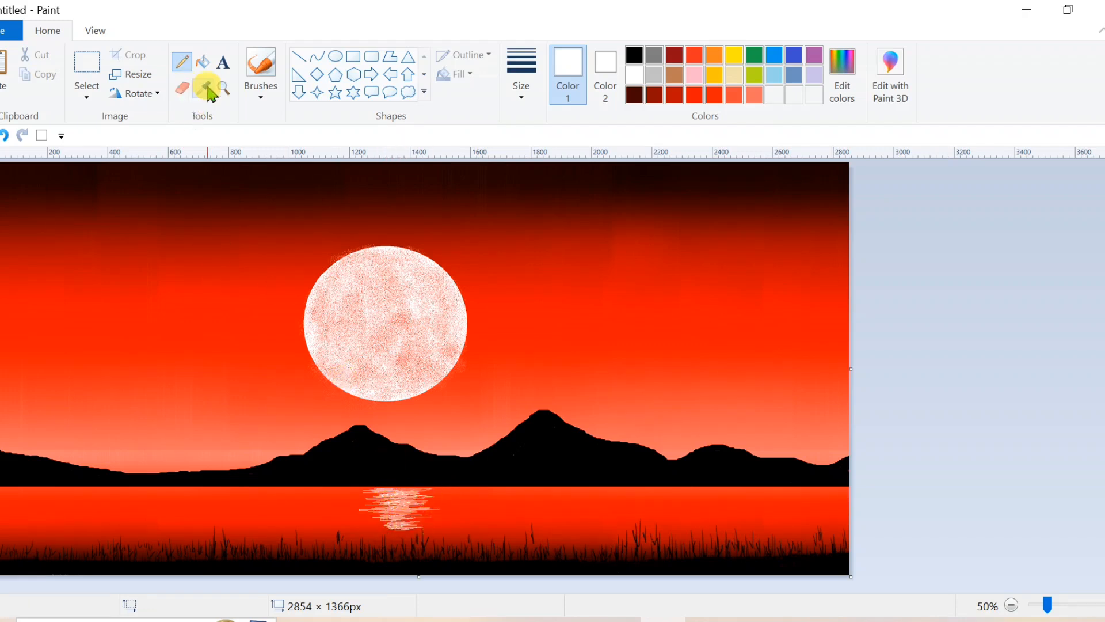
Step: Switch to the black Oil brush and paint a solid tree trunk rising from the grass with two diverging limbs beside the moon
{"action": "left_click", "coordinate": [261, 92]}
{"action": "left_click", "coordinate": [261, 156]}
{"action": "left_click", "coordinate": [636, 57]}
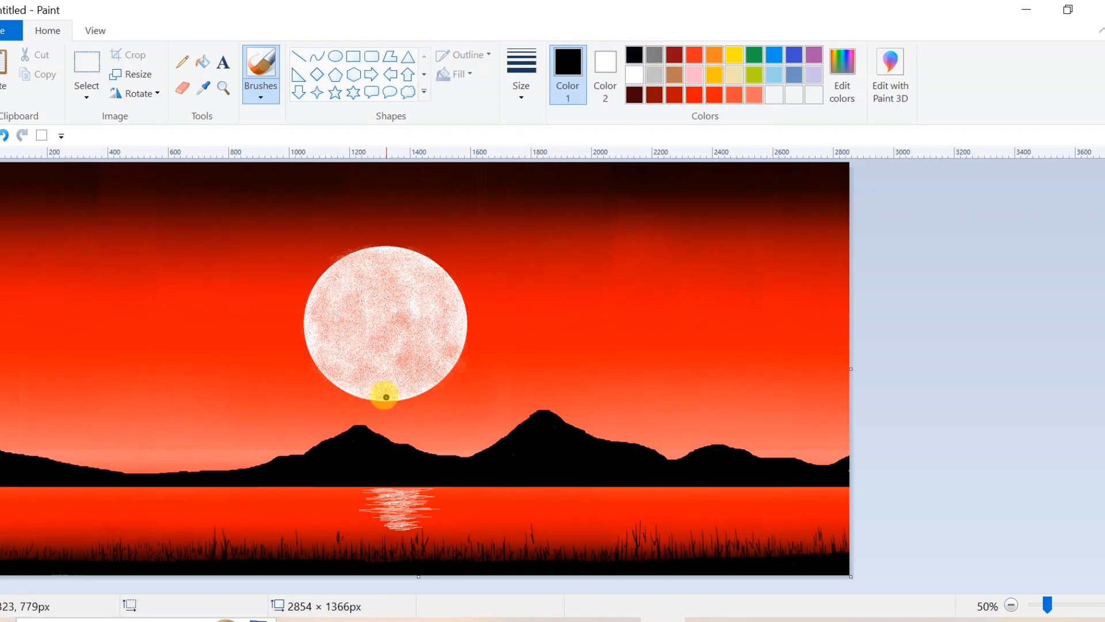
{"action": "mouse_move", "coordinate": [388, 407]}
{"action": "left_mouse_down"}
{"action": "mouse_move", "coordinate": [431, 460]}
{"action": "mouse_move", "coordinate": [452, 550]}
{"action": "left_mouse_up"}
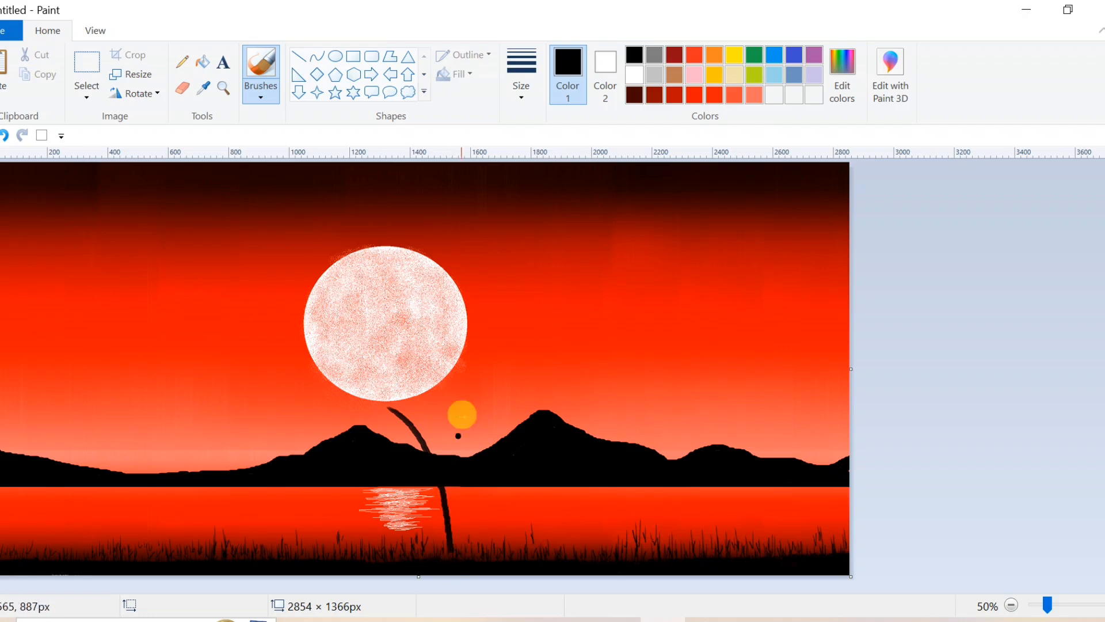
{"action": "mouse_move", "coordinate": [474, 381]}
{"action": "left_mouse_down"}
{"action": "mouse_move", "coordinate": [451, 473]}
{"action": "mouse_move", "coordinate": [452, 551]}
{"action": "left_mouse_up"}
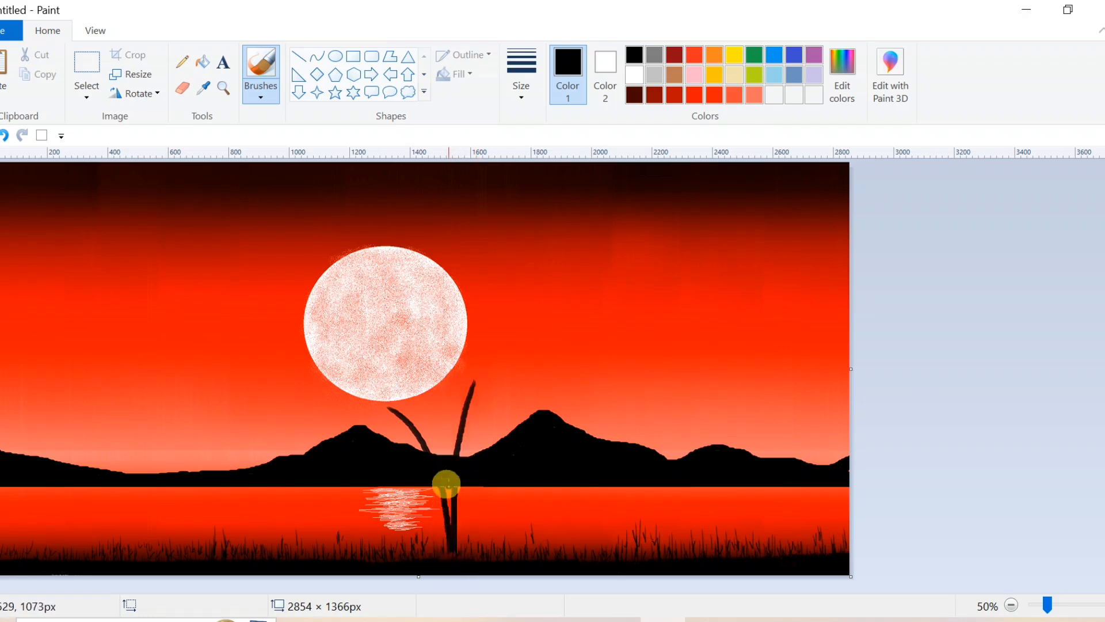
{"action": "mouse_move", "coordinate": [447, 484]}
{"action": "left_mouse_down"}
{"action": "mouse_move", "coordinate": [441, 561]}
{"action": "mouse_move", "coordinate": [441, 532]}
{"action": "mouse_move", "coordinate": [448, 558]}
{"action": "mouse_move", "coordinate": [444, 529]}
{"action": "left_mouse_up"}
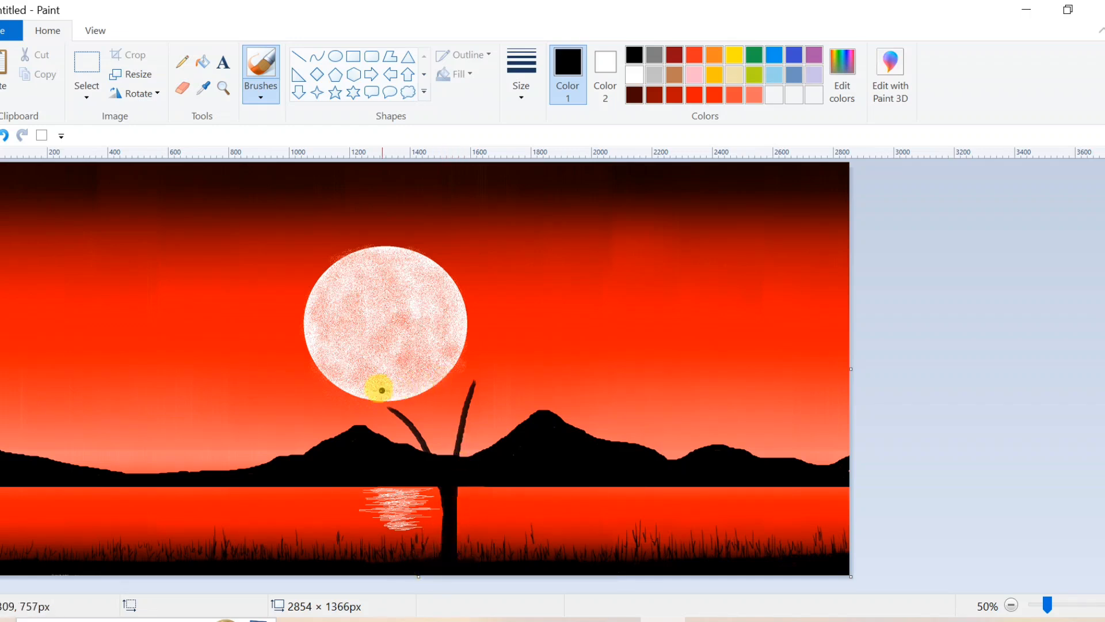
Step: Extend both tree limbs upward and paint forked side branches reaching across the moon
{"action": "left_click_drag", "start_coordinate": [478, 361], "coordinate": [475, 377]}
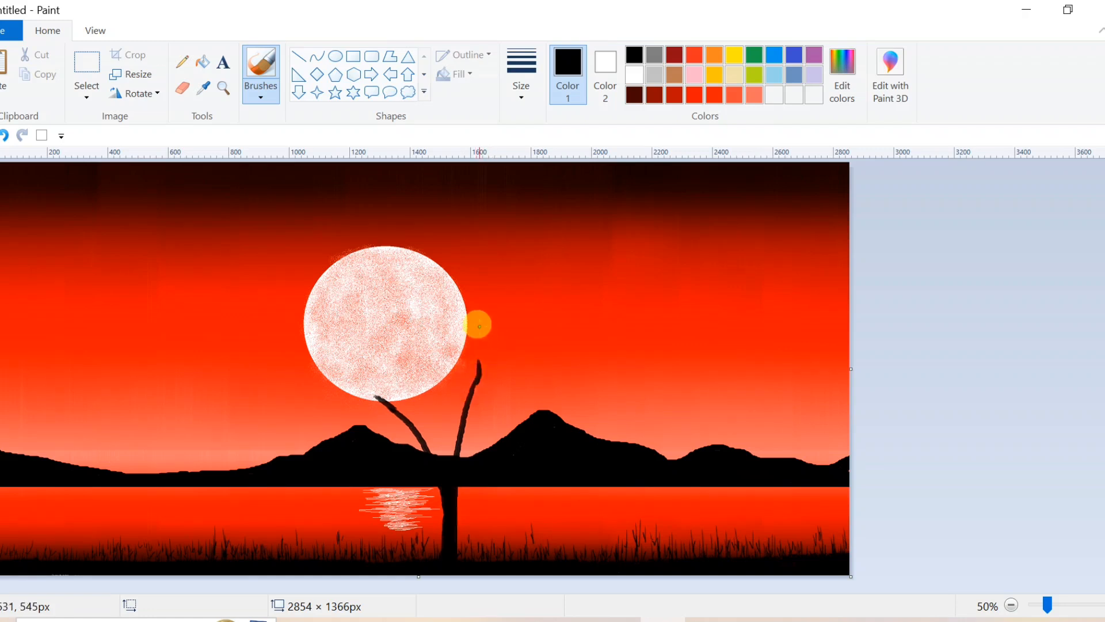
{"action": "left_click_drag", "start_coordinate": [476, 333], "coordinate": [480, 371]}
{"action": "left_click_drag", "start_coordinate": [478, 326], "coordinate": [475, 362]}
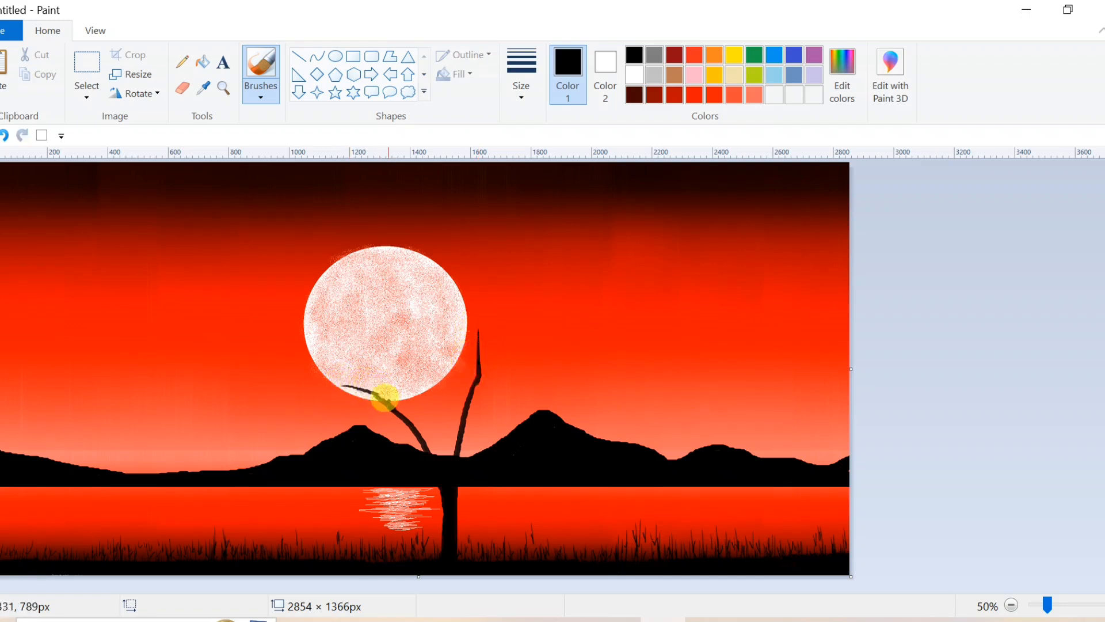
{"action": "mouse_move", "coordinate": [355, 333]}
{"action": "left_mouse_down"}
{"action": "mouse_move", "coordinate": [383, 369]}
{"action": "mouse_move", "coordinate": [389, 402]}
{"action": "left_mouse_up"}
{"action": "left_click_drag", "start_coordinate": [425, 317], "coordinate": [464, 395]}
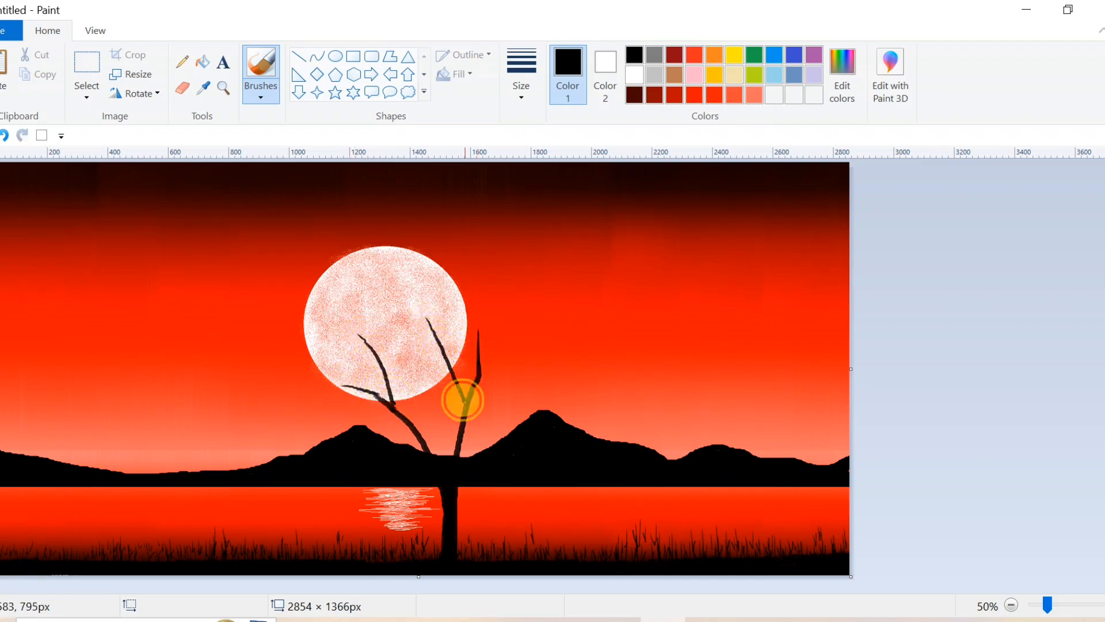
{"action": "mouse_move", "coordinate": [511, 285]}
{"action": "left_mouse_down"}
{"action": "mouse_move", "coordinate": [478, 361]}
{"action": "mouse_move", "coordinate": [451, 309]}
{"action": "mouse_move", "coordinate": [446, 355]}
{"action": "mouse_move", "coordinate": [404, 331]}
{"action": "mouse_move", "coordinate": [450, 374]}
{"action": "left_mouse_up"}
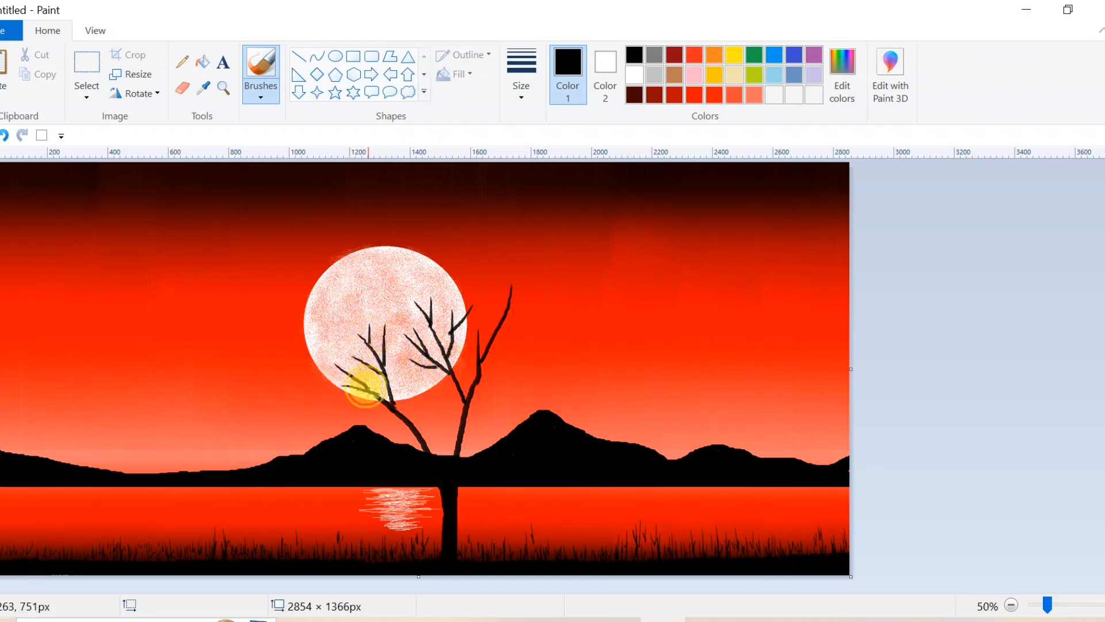
Step: Paint forked twigs at the left limb's tip and more branches on the upper part of the right limb
{"action": "left_click_drag", "start_coordinate": [310, 399], "coordinate": [371, 396]}
{"action": "mouse_move", "coordinate": [316, 369]}
{"action": "left_mouse_down"}
{"action": "mouse_move", "coordinate": [357, 404]}
{"action": "mouse_move", "coordinate": [347, 402]}
{"action": "left_mouse_up"}
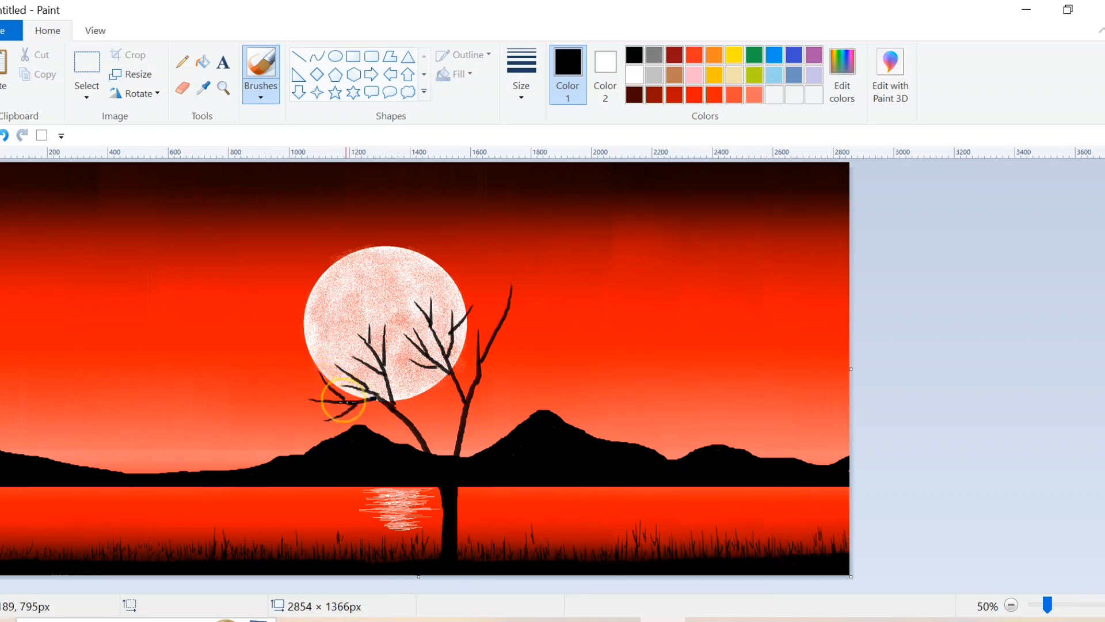
{"action": "mouse_move", "coordinate": [472, 258]}
{"action": "left_mouse_down"}
{"action": "mouse_move", "coordinate": [501, 324]}
{"action": "mouse_move", "coordinate": [491, 297]}
{"action": "left_mouse_up"}
{"action": "left_click_drag", "start_coordinate": [429, 256], "coordinate": [483, 283]}
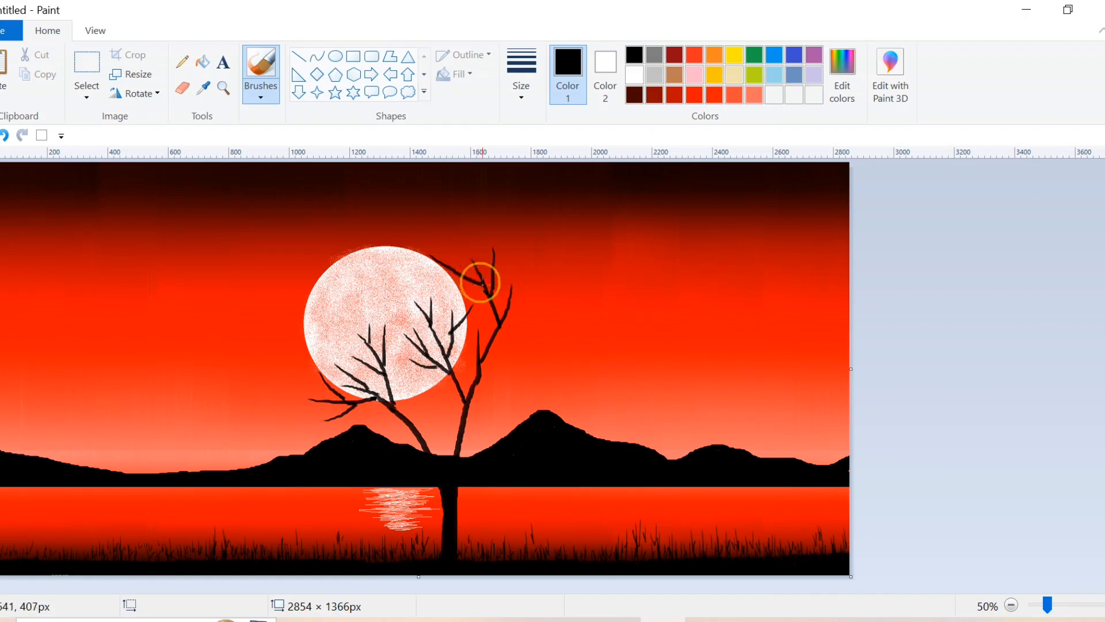
{"action": "left_click_drag", "start_coordinate": [552, 279], "coordinate": [481, 365]}
{"action": "mouse_move", "coordinate": [569, 340]}
{"action": "left_mouse_down"}
{"action": "mouse_move", "coordinate": [475, 403]}
{"action": "mouse_move", "coordinate": [452, 462]}
{"action": "mouse_move", "coordinate": [467, 406]}
{"action": "left_mouse_up"}
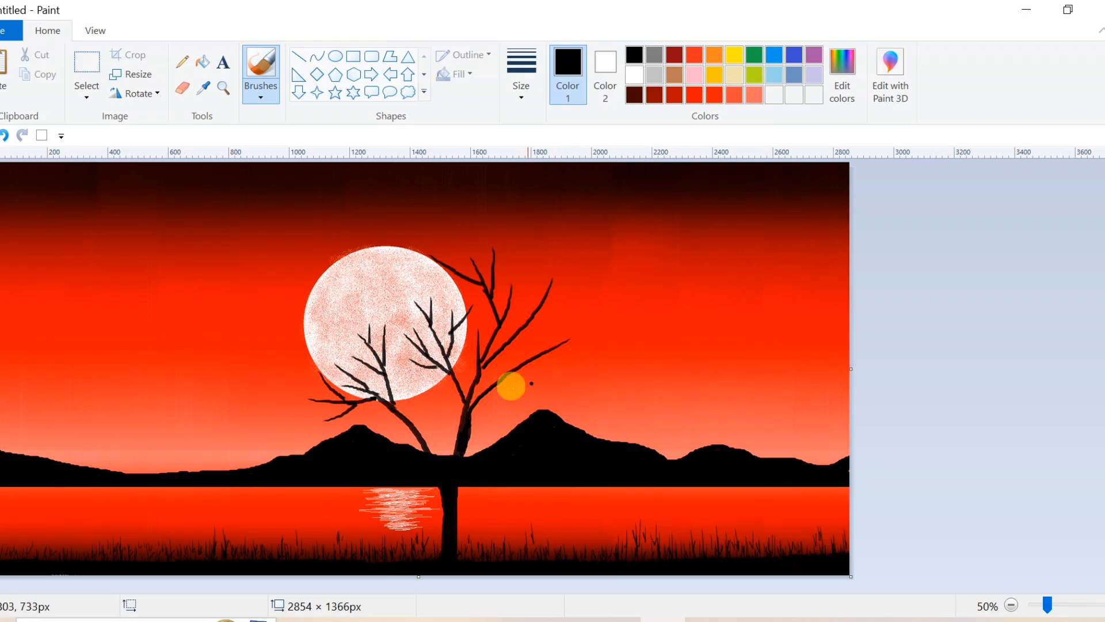
{"action": "key", "text": "ctrl+z"}
{"action": "key", "text": "ctrl+z"}
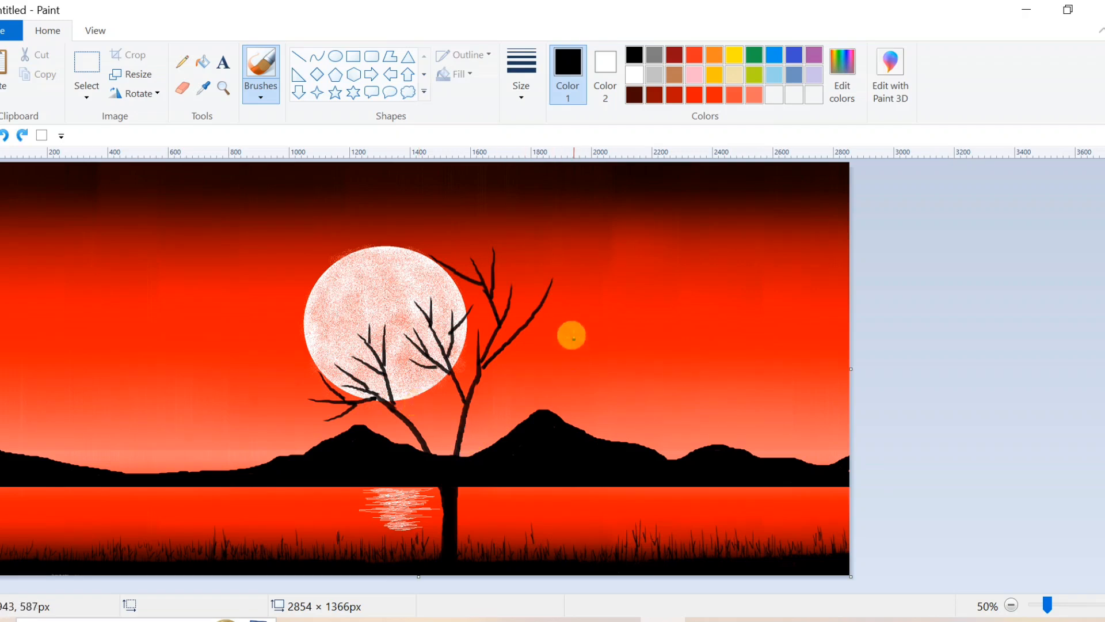
Step: Paint a long lower branch sweeping right from the tree's right limb, with forks and upright twigs along it
{"action": "left_click_drag", "start_coordinate": [573, 338], "coordinate": [468, 415]}
{"action": "left_click_drag", "start_coordinate": [606, 365], "coordinate": [514, 381]}
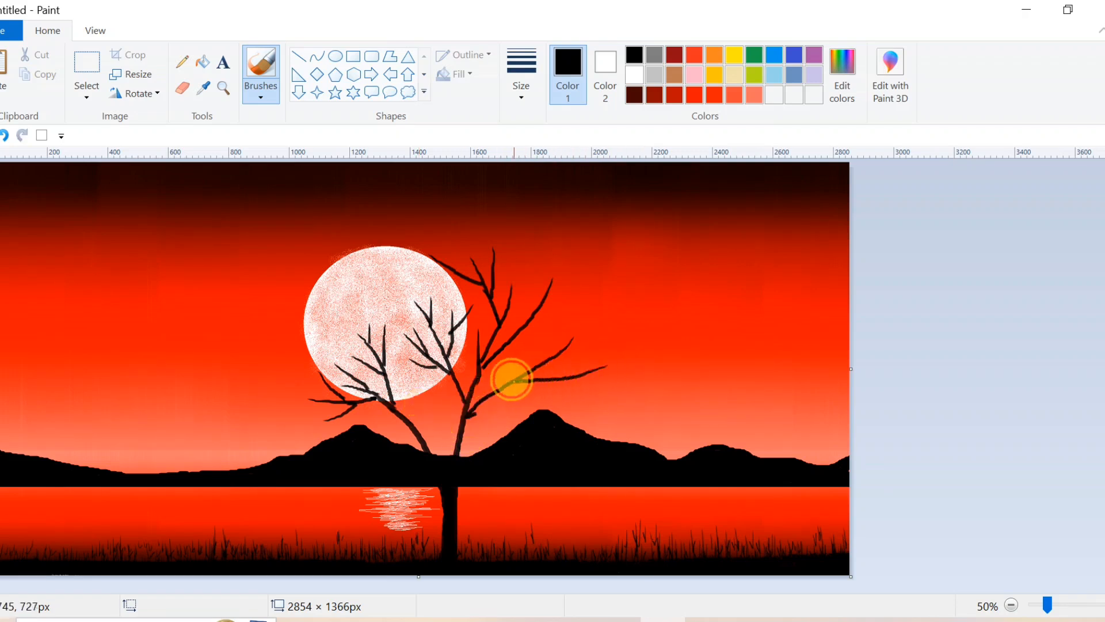
{"action": "left_click_drag", "start_coordinate": [540, 329], "coordinate": [520, 371]}
{"action": "left_click_drag", "start_coordinate": [599, 332], "coordinate": [560, 377]}
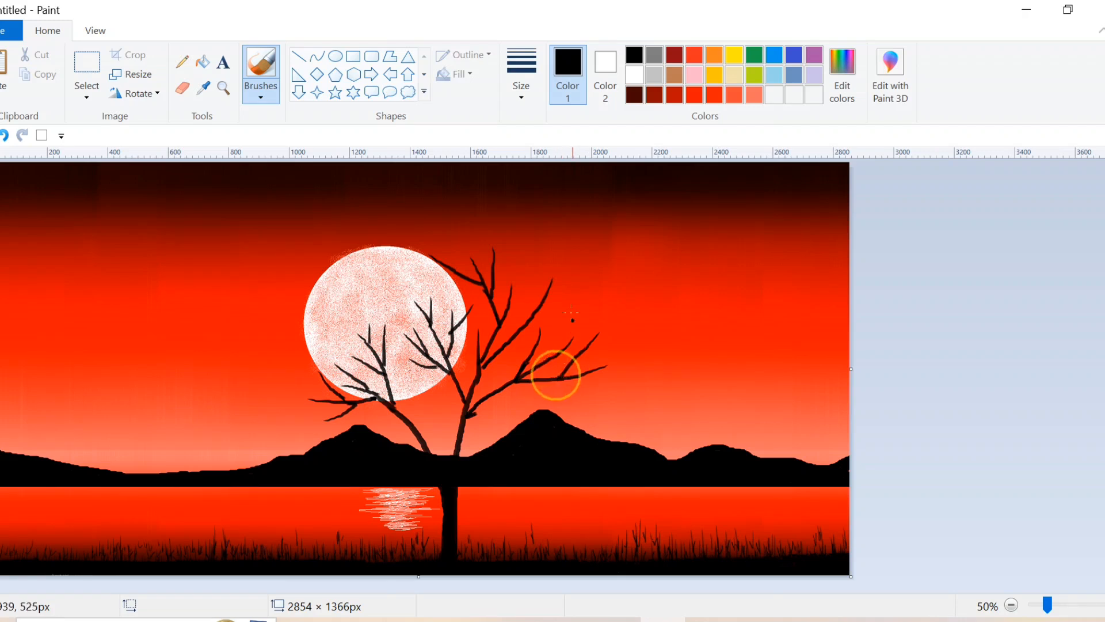
{"action": "left_click_drag", "start_coordinate": [572, 304], "coordinate": [581, 350]}
{"action": "mouse_move", "coordinate": [591, 287]}
{"action": "left_mouse_down"}
{"action": "mouse_move", "coordinate": [572, 344]}
{"action": "mouse_move", "coordinate": [555, 350]}
{"action": "mouse_move", "coordinate": [556, 315]}
{"action": "mouse_move", "coordinate": [555, 356]}
{"action": "mouse_move", "coordinate": [585, 306]}
{"action": "mouse_move", "coordinate": [619, 333]}
{"action": "mouse_move", "coordinate": [573, 360]}
{"action": "mouse_move", "coordinate": [608, 326]}
{"action": "mouse_move", "coordinate": [600, 340]}
{"action": "left_mouse_up"}
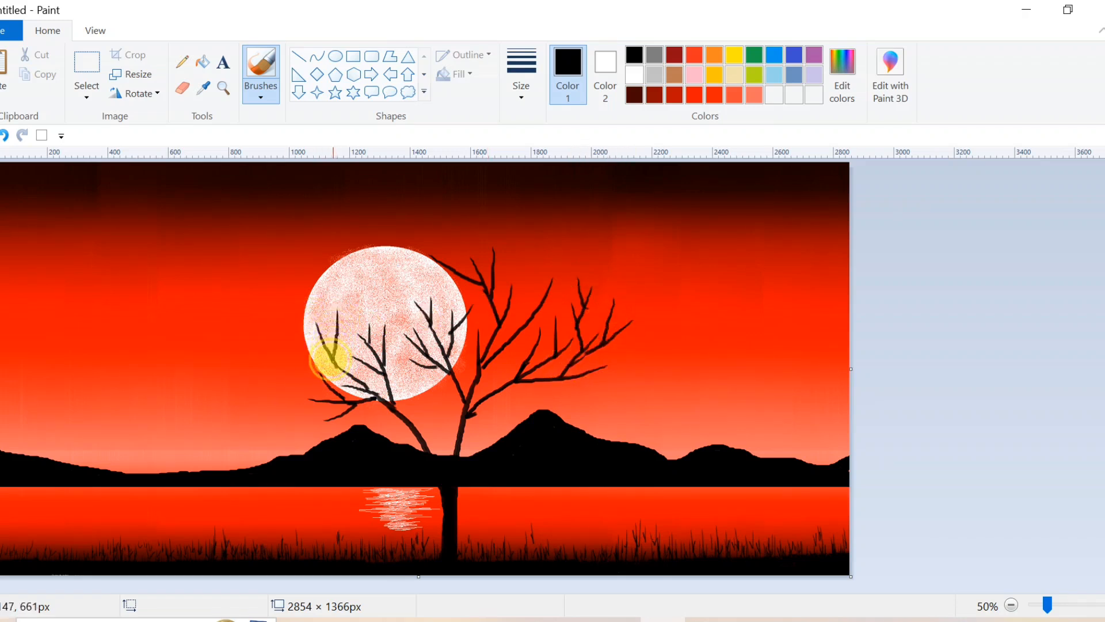
Step: Add black twigs over the moon and short branches on the two limbs just above the trunk's fork
{"action": "left_click_drag", "start_coordinate": [291, 313], "coordinate": [318, 340]}
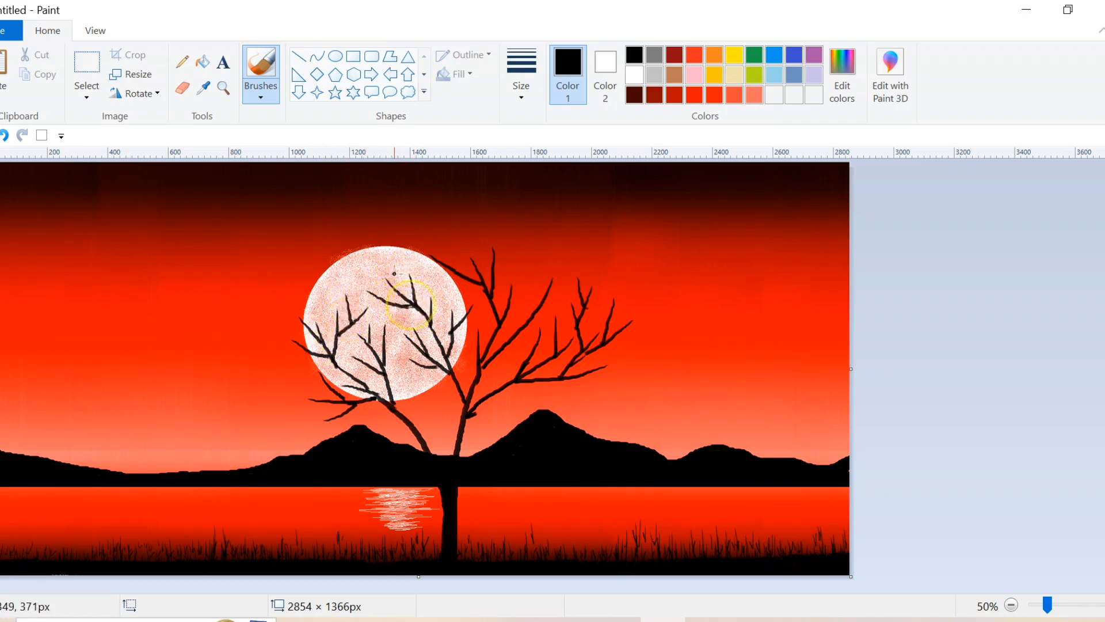
{"action": "left_click_drag", "start_coordinate": [413, 372], "coordinate": [424, 440]}
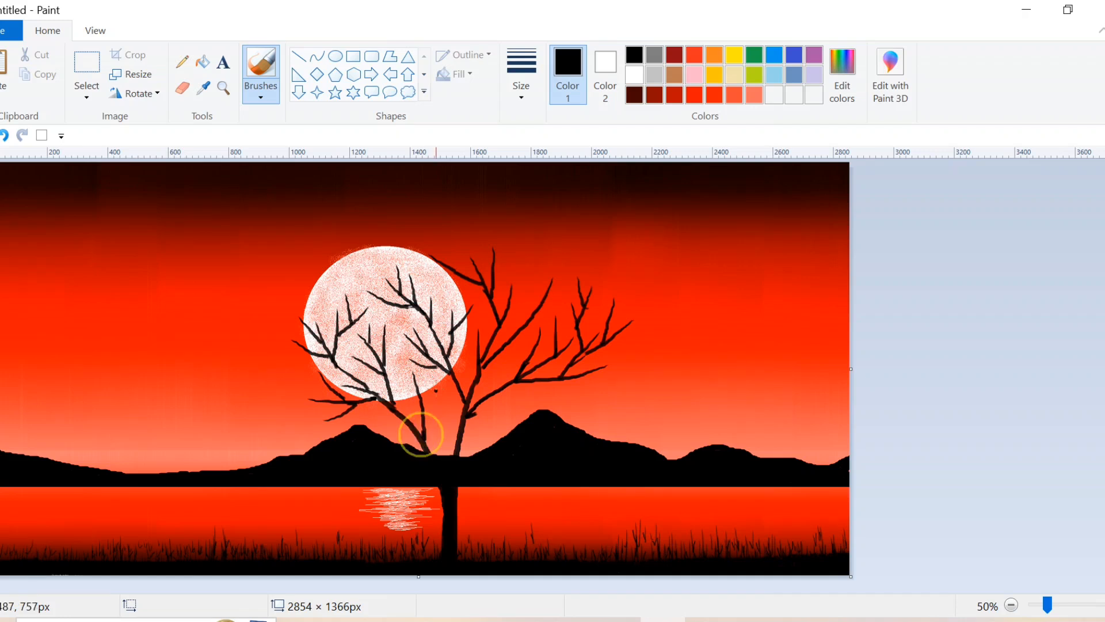
{"action": "mouse_move", "coordinate": [436, 385]}
{"action": "left_mouse_down"}
{"action": "mouse_move", "coordinate": [424, 408]}
{"action": "mouse_move", "coordinate": [459, 427]}
{"action": "left_mouse_up"}
{"action": "left_click_drag", "start_coordinate": [521, 396], "coordinate": [464, 415]}
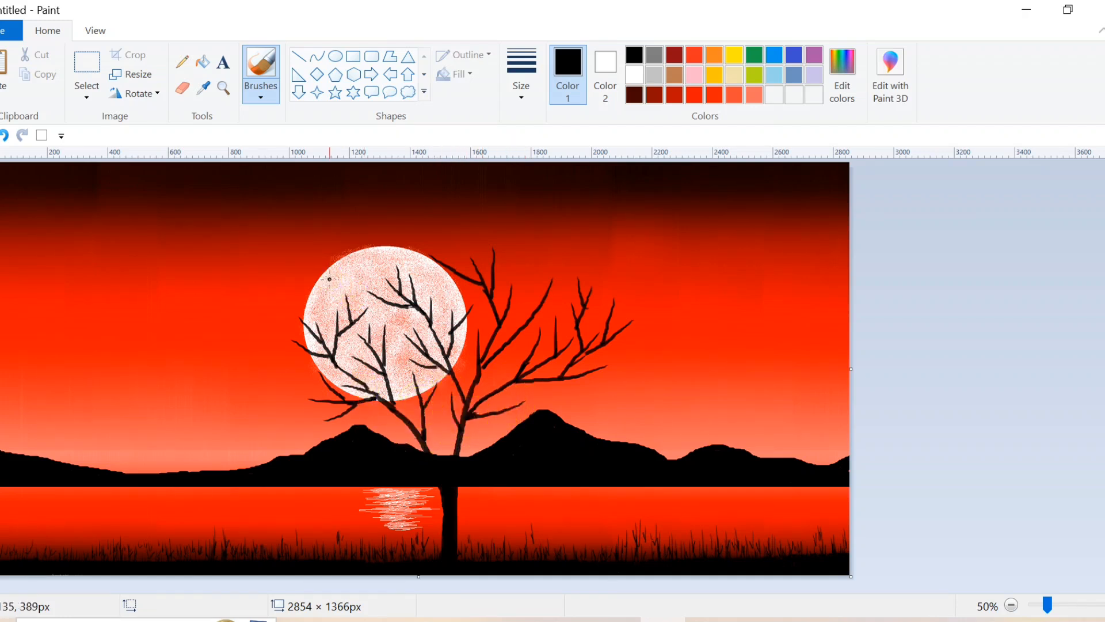
Step: Fill the crown with fine twigs over the moon and on the upper right, and extend forked branches past the moon's left edge
{"action": "left_click_drag", "start_coordinate": [304, 298], "coordinate": [311, 328]}
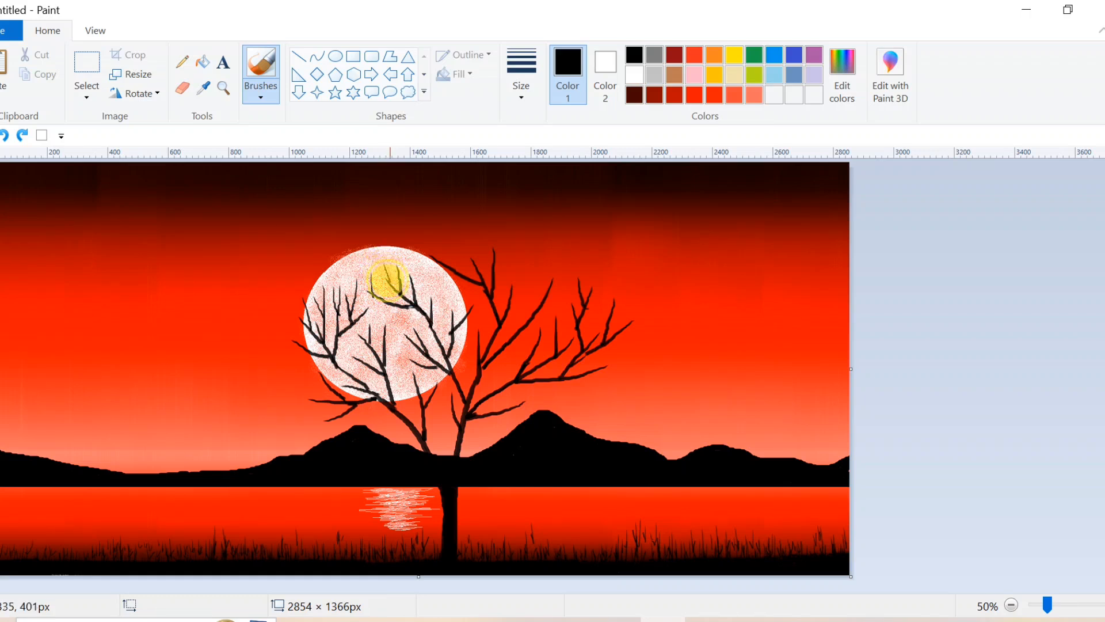
{"action": "mouse_move", "coordinate": [428, 238]}
{"action": "left_mouse_down"}
{"action": "mouse_move", "coordinate": [452, 269]}
{"action": "mouse_move", "coordinate": [431, 273]}
{"action": "mouse_move", "coordinate": [460, 276]}
{"action": "mouse_move", "coordinate": [476, 247]}
{"action": "mouse_move", "coordinate": [478, 268]}
{"action": "mouse_move", "coordinate": [504, 244]}
{"action": "mouse_move", "coordinate": [490, 272]}
{"action": "mouse_move", "coordinate": [522, 265]}
{"action": "mouse_move", "coordinate": [511, 293]}
{"action": "mouse_move", "coordinate": [505, 263]}
{"action": "mouse_move", "coordinate": [506, 301]}
{"action": "mouse_move", "coordinate": [529, 279]}
{"action": "mouse_move", "coordinate": [504, 291]}
{"action": "mouse_move", "coordinate": [527, 308]}
{"action": "mouse_move", "coordinate": [508, 340]}
{"action": "left_mouse_up"}
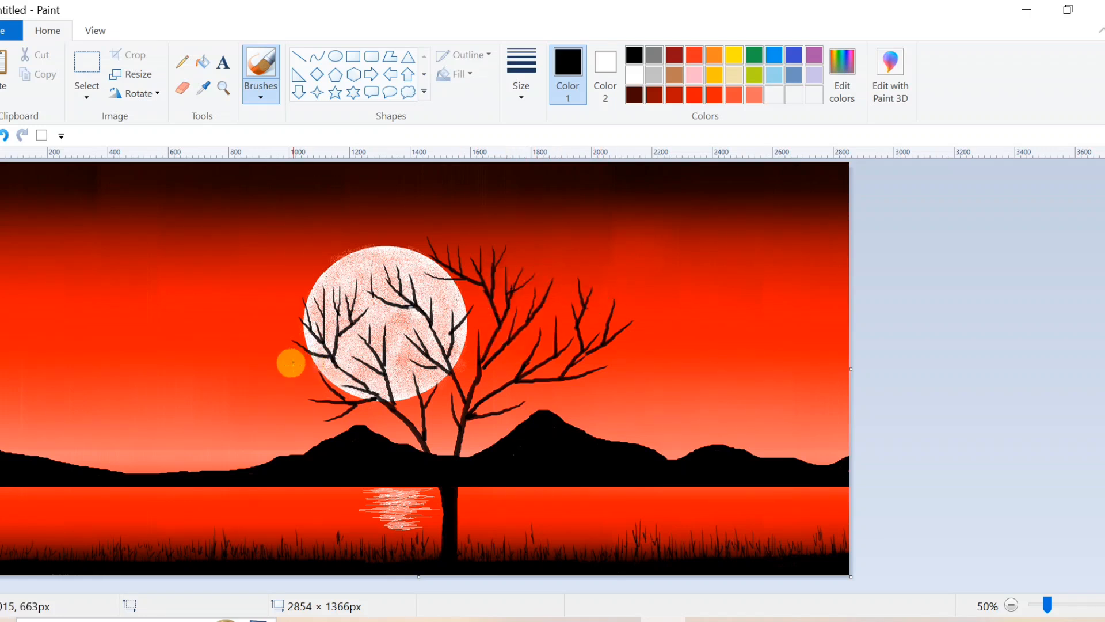
{"action": "left_click_drag", "start_coordinate": [293, 386], "coordinate": [316, 400]}
{"action": "mouse_move", "coordinate": [297, 363]}
{"action": "left_mouse_down"}
{"action": "mouse_move", "coordinate": [317, 399]}
{"action": "mouse_move", "coordinate": [272, 370]}
{"action": "mouse_move", "coordinate": [311, 383]}
{"action": "left_mouse_up"}
{"action": "mouse_move", "coordinate": [271, 421]}
{"action": "left_mouse_down"}
{"action": "mouse_move", "coordinate": [316, 401]}
{"action": "mouse_move", "coordinate": [299, 409]}
{"action": "mouse_move", "coordinate": [345, 412]}
{"action": "left_mouse_up"}
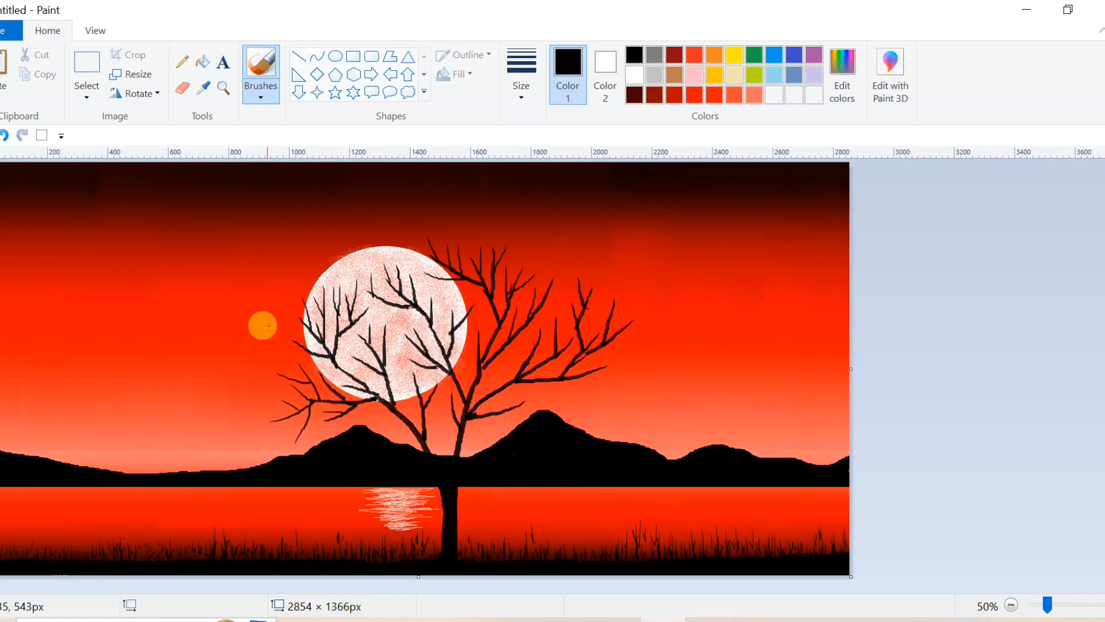
{"action": "mouse_move", "coordinate": [267, 331]}
{"action": "left_mouse_down"}
{"action": "mouse_move", "coordinate": [287, 374]}
{"action": "mouse_move", "coordinate": [278, 333]}
{"action": "mouse_move", "coordinate": [251, 342]}
{"action": "mouse_move", "coordinate": [282, 366]}
{"action": "mouse_move", "coordinate": [265, 349]}
{"action": "mouse_move", "coordinate": [263, 383]}
{"action": "mouse_move", "coordinate": [240, 380]}
{"action": "mouse_move", "coordinate": [298, 410]}
{"action": "left_mouse_up"}
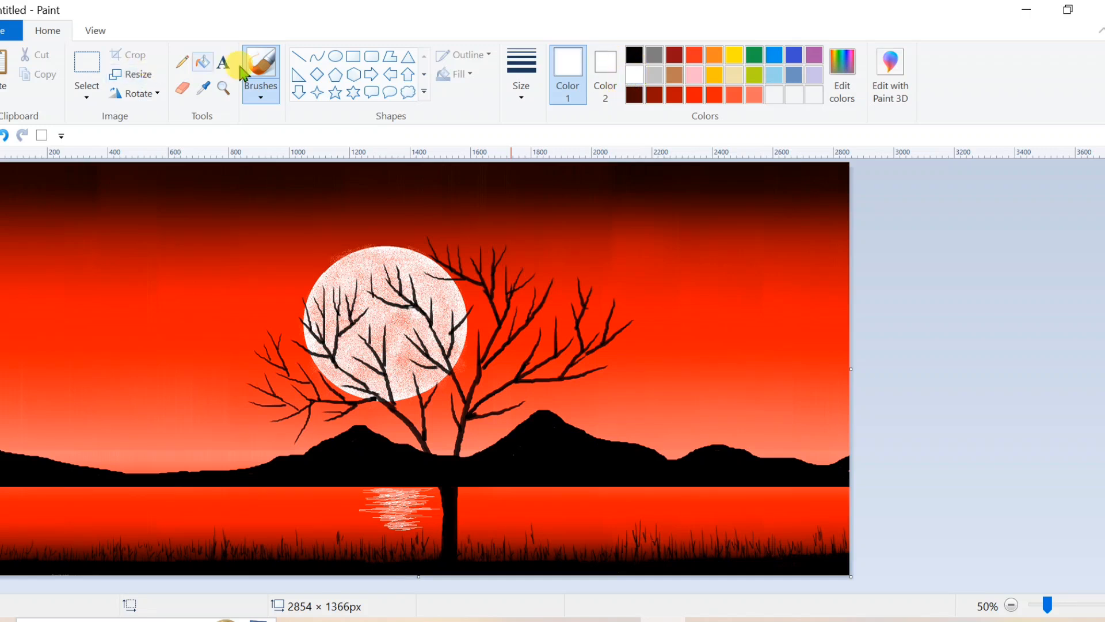
Step: Switch to a brush and dot small white stars across the dark upper-left sky
{"action": "left_click", "coordinate": [260, 91]}
{"action": "left_click", "coordinate": [259, 161]}
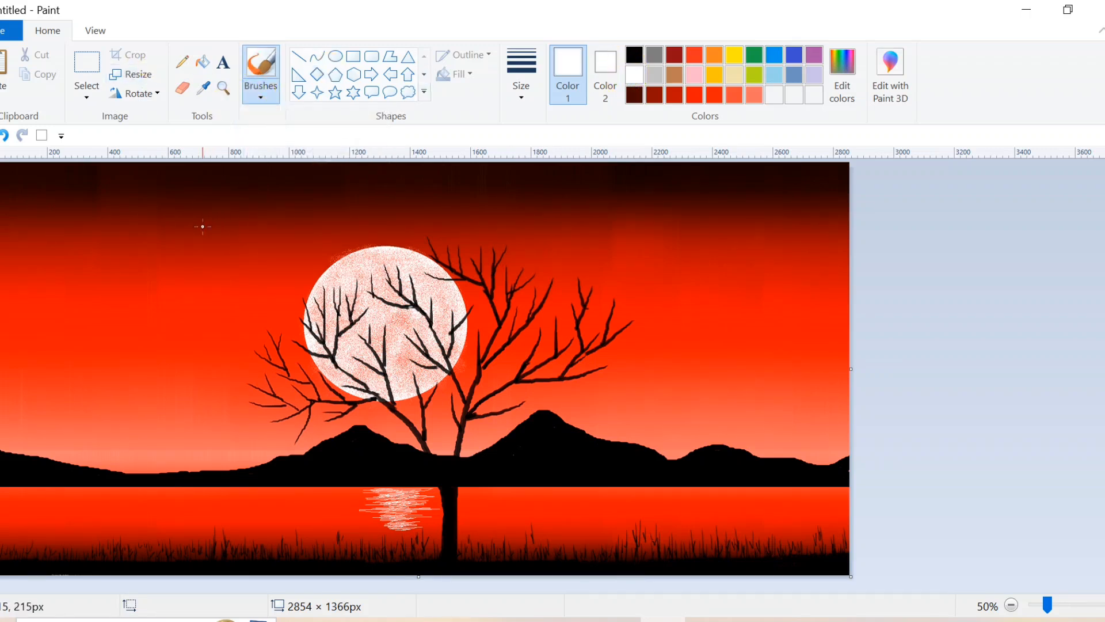
{"action": "left_click", "coordinate": [6, 177]}
{"action": "left_click", "coordinate": [56, 174]}
{"action": "left_click", "coordinate": [142, 173]}
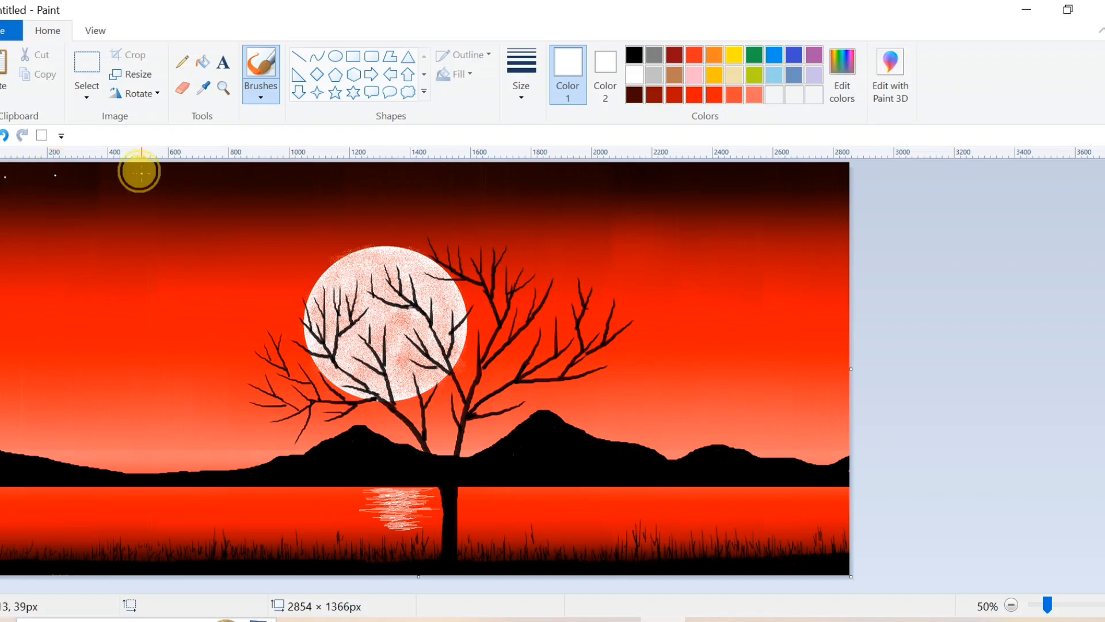
{"action": "left_click", "coordinate": [219, 174]}
{"action": "left_click", "coordinate": [293, 173]}
{"action": "left_click", "coordinate": [244, 221]}
{"action": "left_click", "coordinate": [178, 211]}
{"action": "left_click", "coordinate": [118, 237]}
{"action": "left_click", "coordinate": [83, 216]}
{"action": "left_click", "coordinate": [135, 219]}
{"action": "left_click", "coordinate": [176, 186]}
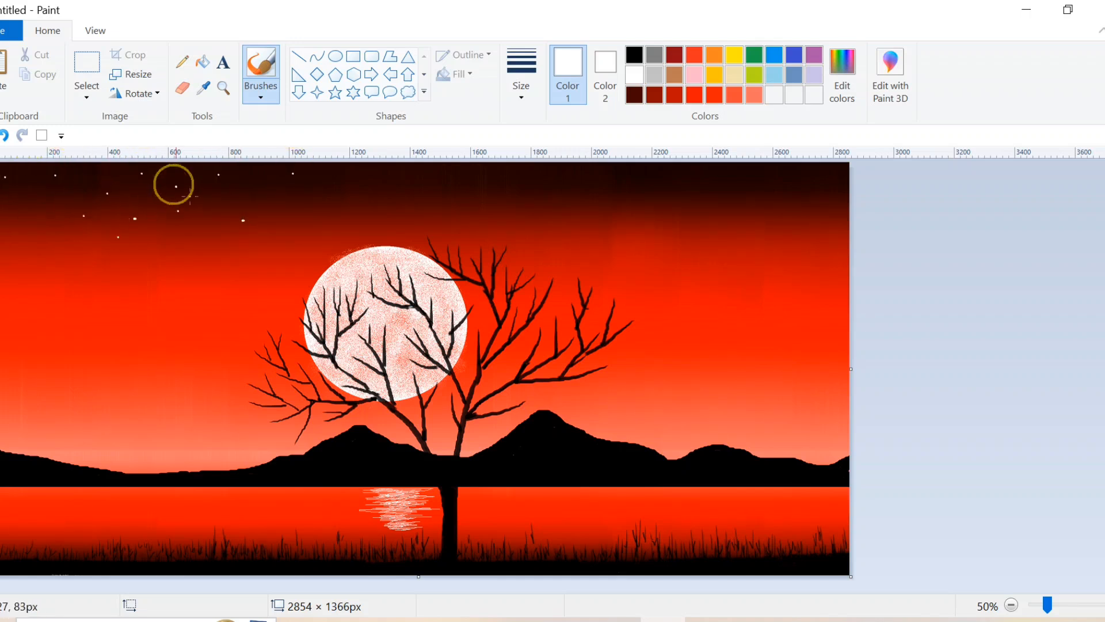
{"action": "left_click", "coordinate": [220, 208]}
Step: Scatter more white stars through the red band of the upper-left sky and fill gaps near the left edge
{"action": "left_click", "coordinate": [110, 264]}
{"action": "left_click", "coordinate": [45, 249]}
{"action": "left_click", "coordinate": [25, 221]}
{"action": "left_click", "coordinate": [14, 247]}
{"action": "left_click", "coordinate": [11, 294]}
{"action": "left_click", "coordinate": [86, 292]}
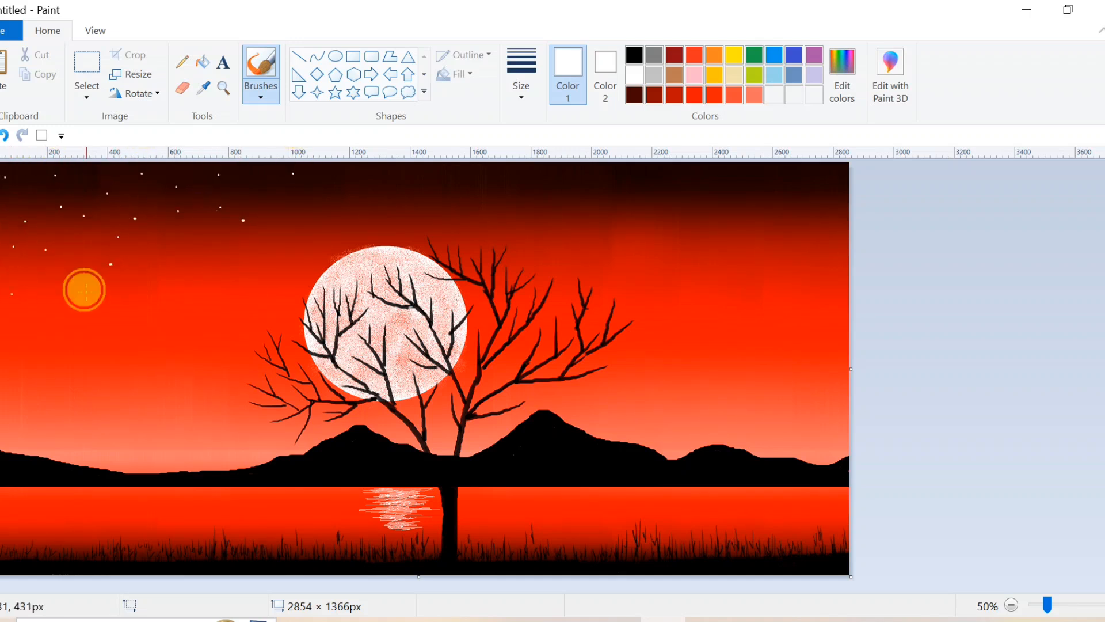
{"action": "left_click", "coordinate": [146, 295]}
{"action": "left_click", "coordinate": [149, 269]}
{"action": "left_click", "coordinate": [177, 272]}
{"action": "left_click", "coordinate": [162, 253]}
{"action": "left_click", "coordinate": [203, 251]}
{"action": "left_click", "coordinate": [161, 233]}
{"action": "left_click", "coordinate": [195, 228]}
{"action": "left_click", "coordinate": [91, 250]}
{"action": "left_click", "coordinate": [62, 233]}
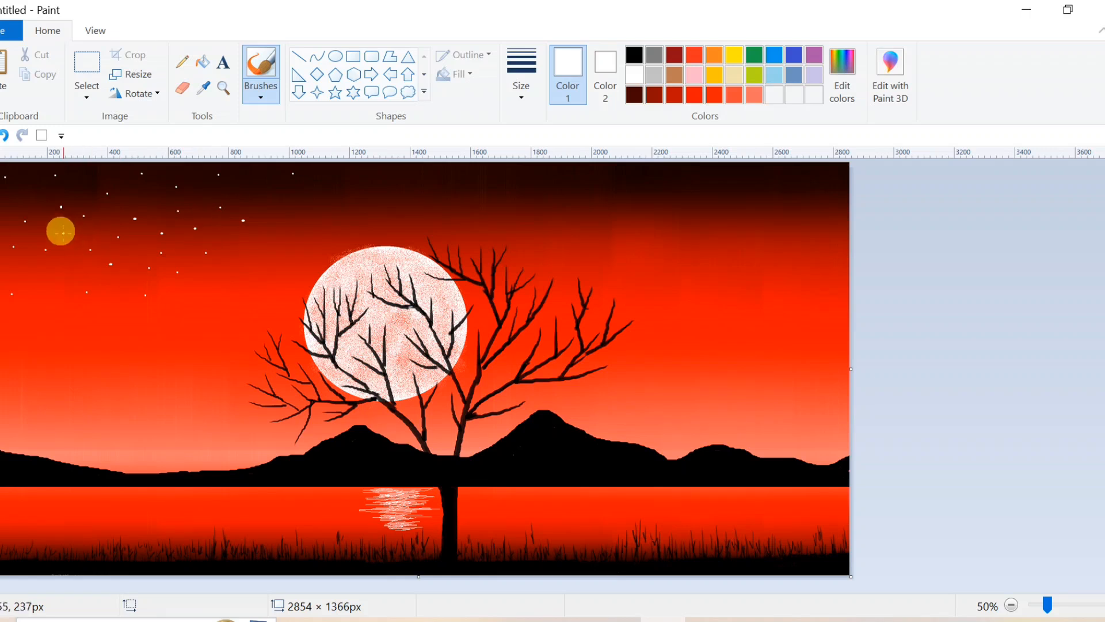
{"action": "left_click", "coordinate": [69, 270]}
{"action": "left_click", "coordinate": [47, 296]}
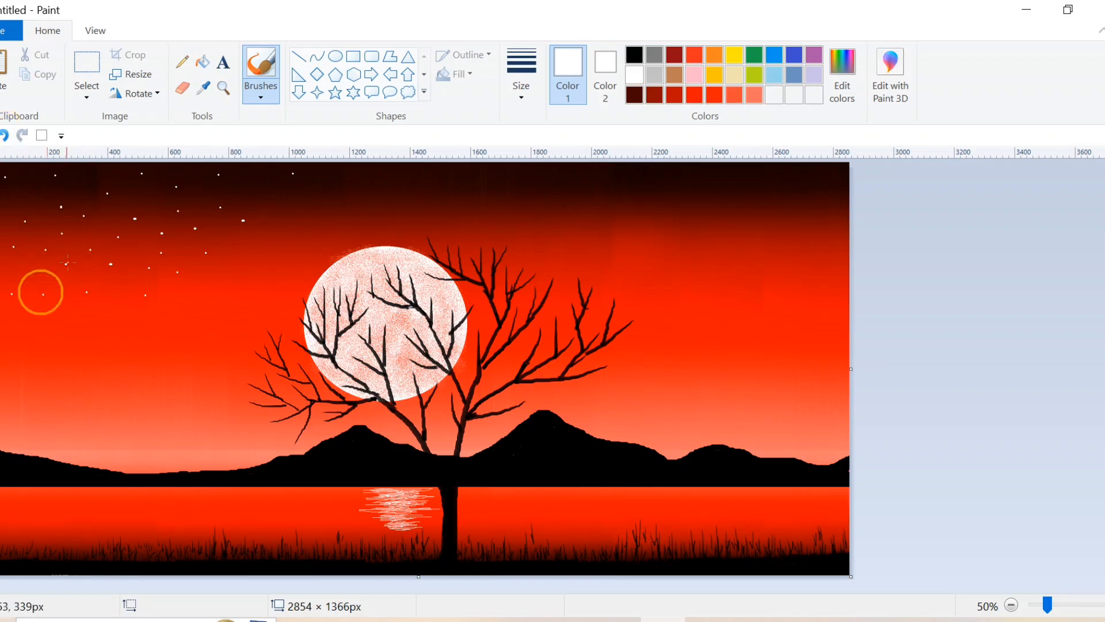
{"action": "left_click", "coordinate": [22, 270]}
{"action": "left_click", "coordinate": [33, 199]}
{"action": "left_click", "coordinate": [7, 207]}
{"action": "left_click", "coordinate": [89, 181]}
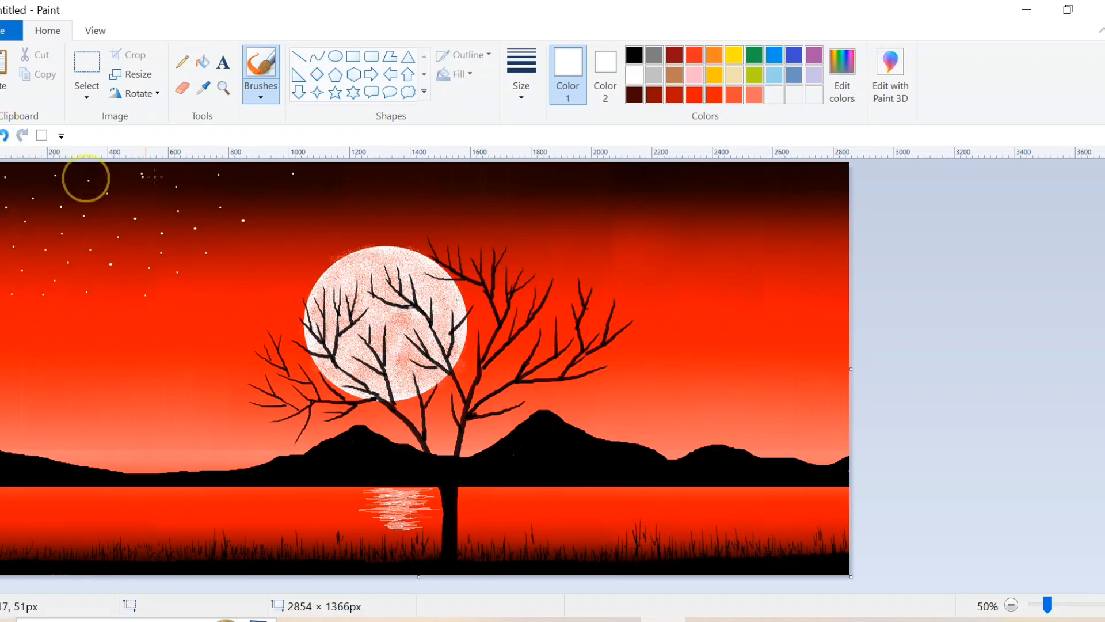
Step: Extend the white stars along the dark top band of the sky, from above the moon to the right edge
{"action": "left_click", "coordinate": [183, 175]}
{"action": "left_click", "coordinate": [232, 171]}
{"action": "left_click", "coordinate": [259, 174]}
{"action": "left_click", "coordinate": [267, 206]}
{"action": "left_click", "coordinate": [330, 183]}
{"action": "left_click", "coordinate": [431, 178]}
{"action": "left_click", "coordinate": [385, 217]}
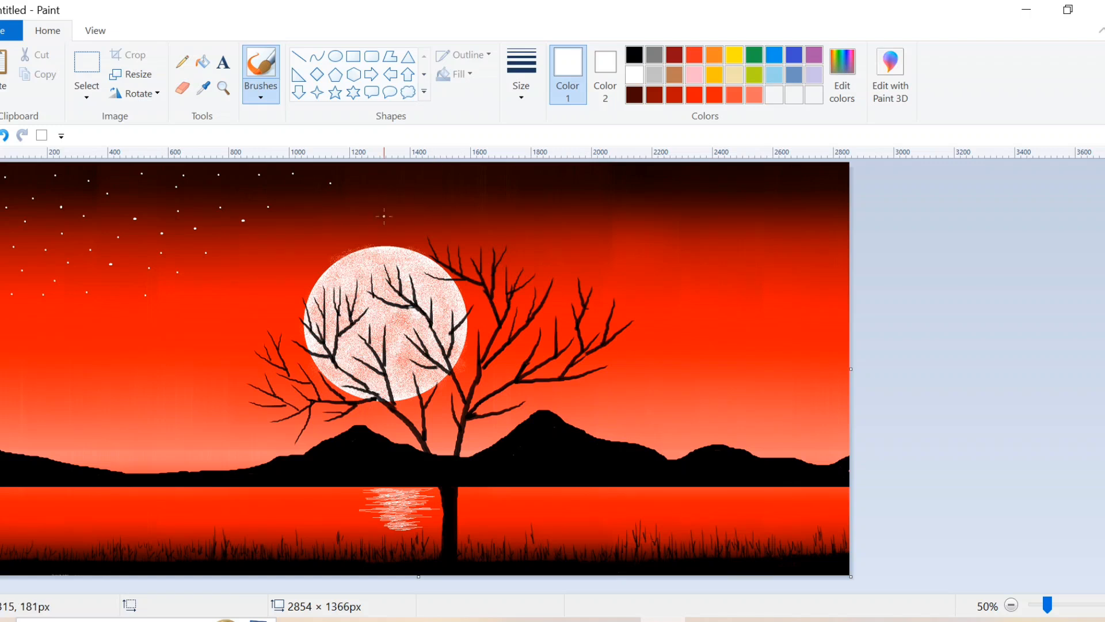
{"action": "left_click", "coordinate": [470, 176]}
{"action": "left_click", "coordinate": [384, 176]}
{"action": "left_click", "coordinate": [442, 169]}
{"action": "left_click", "coordinate": [493, 173]}
{"action": "left_click", "coordinate": [502, 172]}
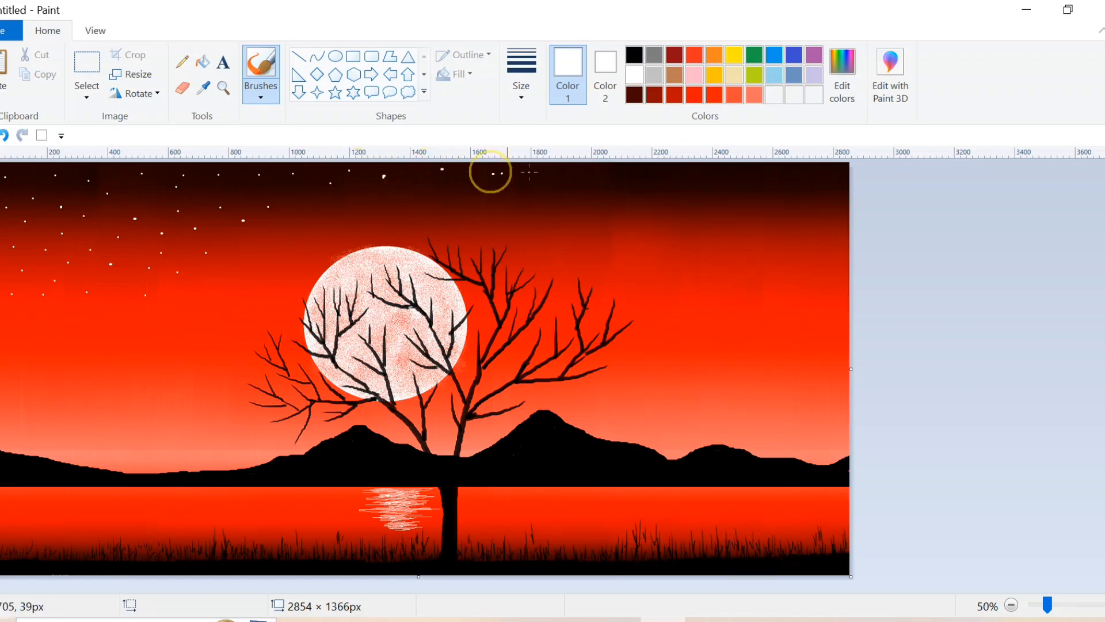
{"action": "left_click", "coordinate": [758, 178]}
{"action": "left_click", "coordinate": [831, 173]}
{"action": "left_click", "coordinate": [734, 179]}
{"action": "left_click", "coordinate": [629, 176]}
Step: Undo the oversized stars right of the treetop and dot smaller white ones across the upper-right sky
{"action": "left_click", "coordinate": [510, 220]}
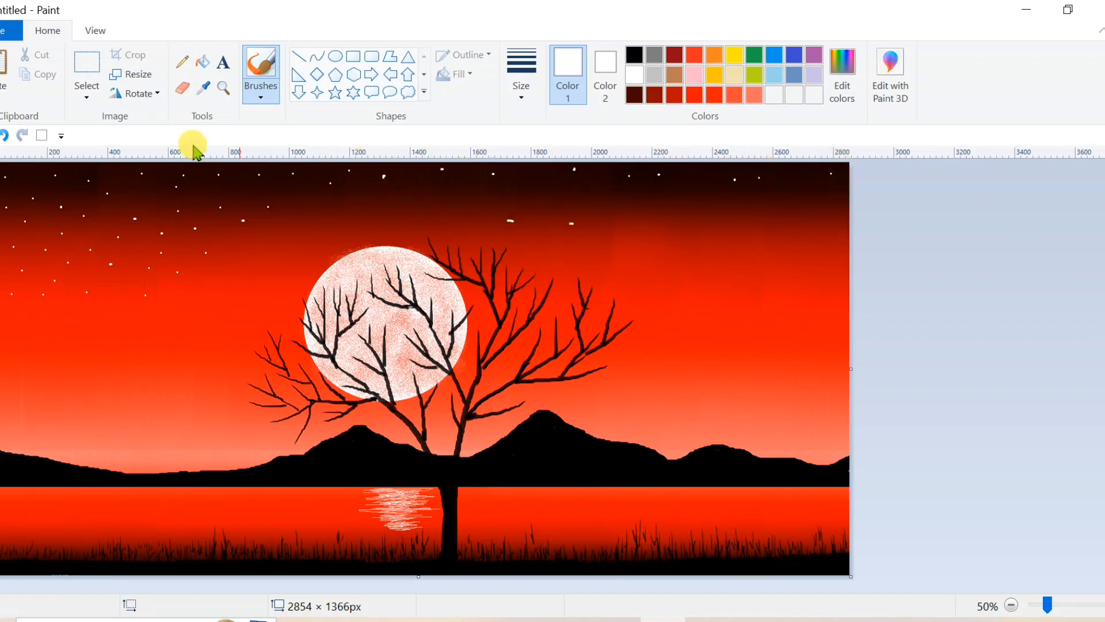
{"action": "left_click", "coordinate": [9, 137]}
{"action": "left_click", "coordinate": [519, 209]}
{"action": "left_click", "coordinate": [572, 208]}
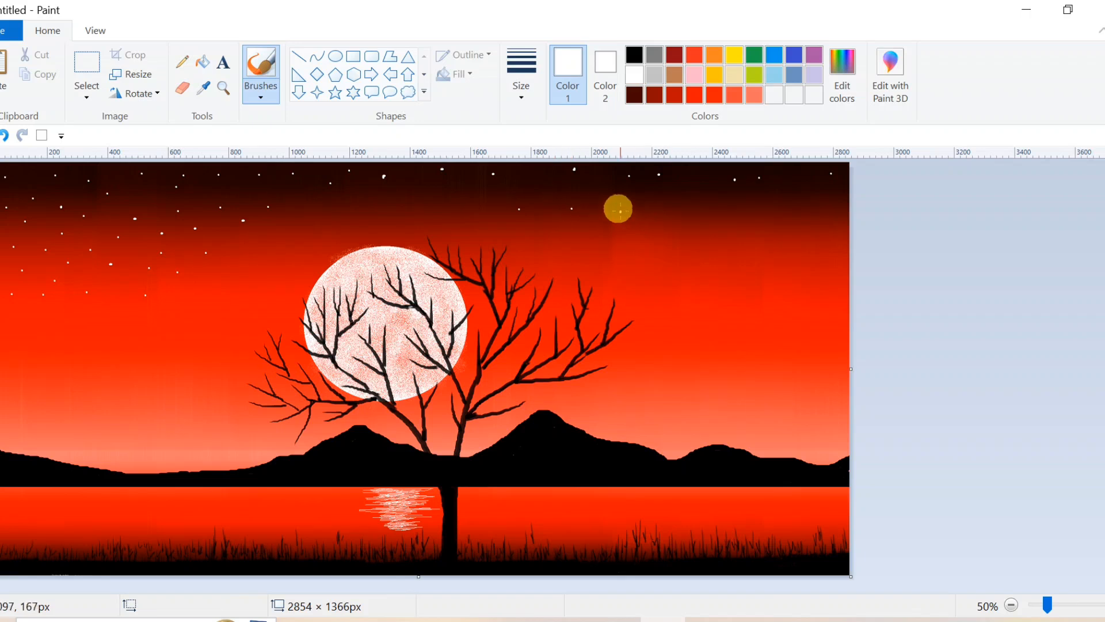
{"action": "left_click_drag", "start_coordinate": [620, 211], "coordinate": [627, 213]}
{"action": "left_click", "coordinate": [715, 213]}
{"action": "left_click", "coordinate": [625, 210]}
{"action": "left_click", "coordinate": [696, 214]}
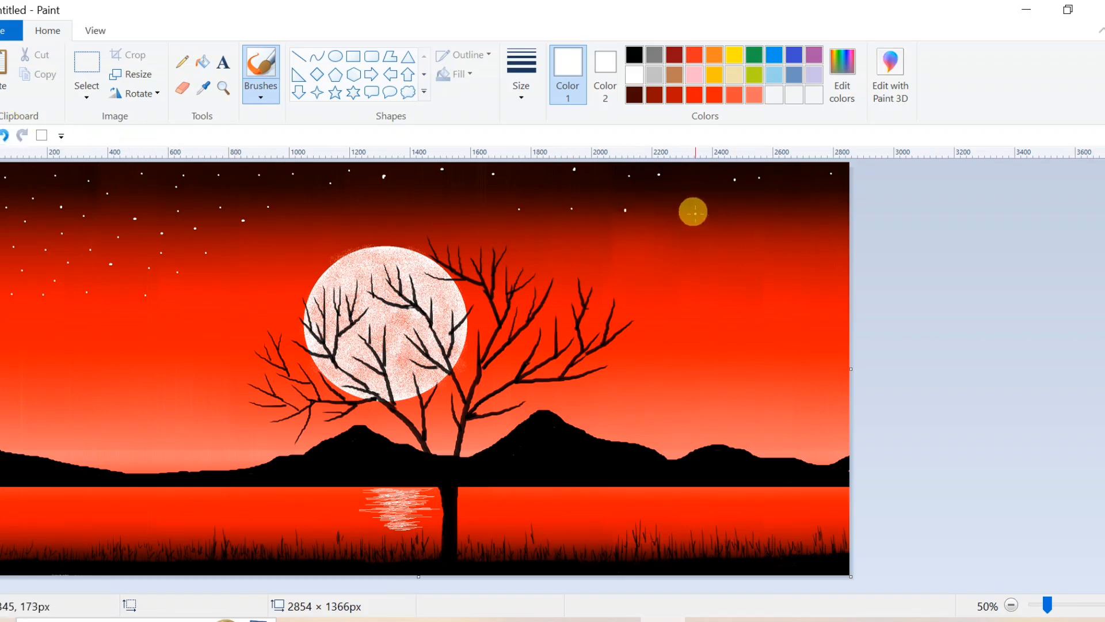
{"action": "left_click", "coordinate": [766, 213]}
{"action": "left_click", "coordinate": [603, 204]}
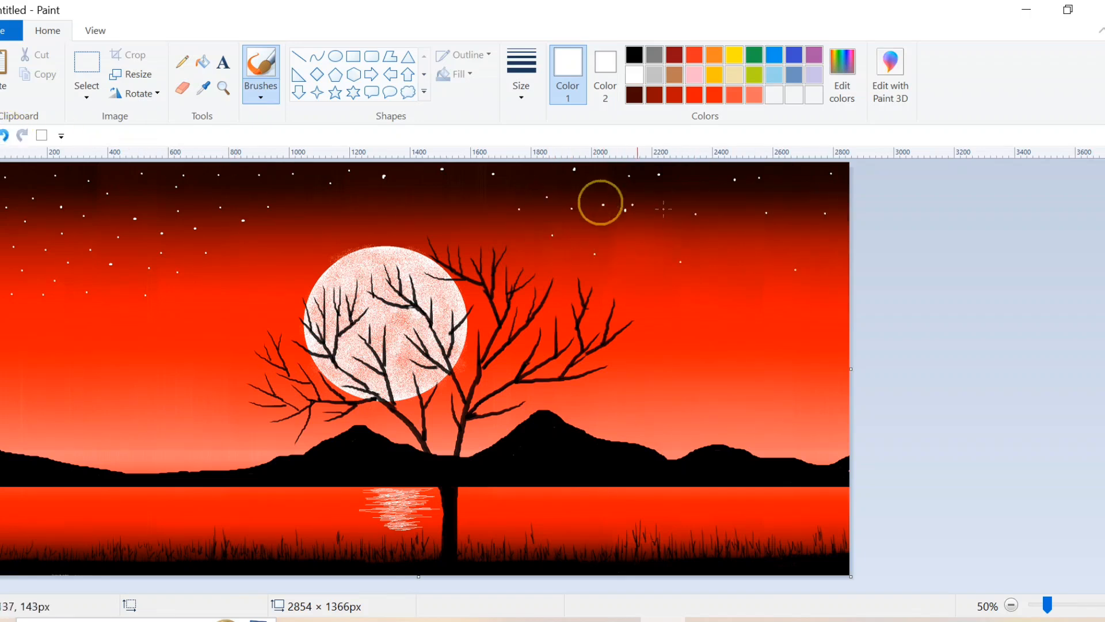
{"action": "left_click", "coordinate": [522, 171]}
{"action": "left_click", "coordinate": [780, 181]}
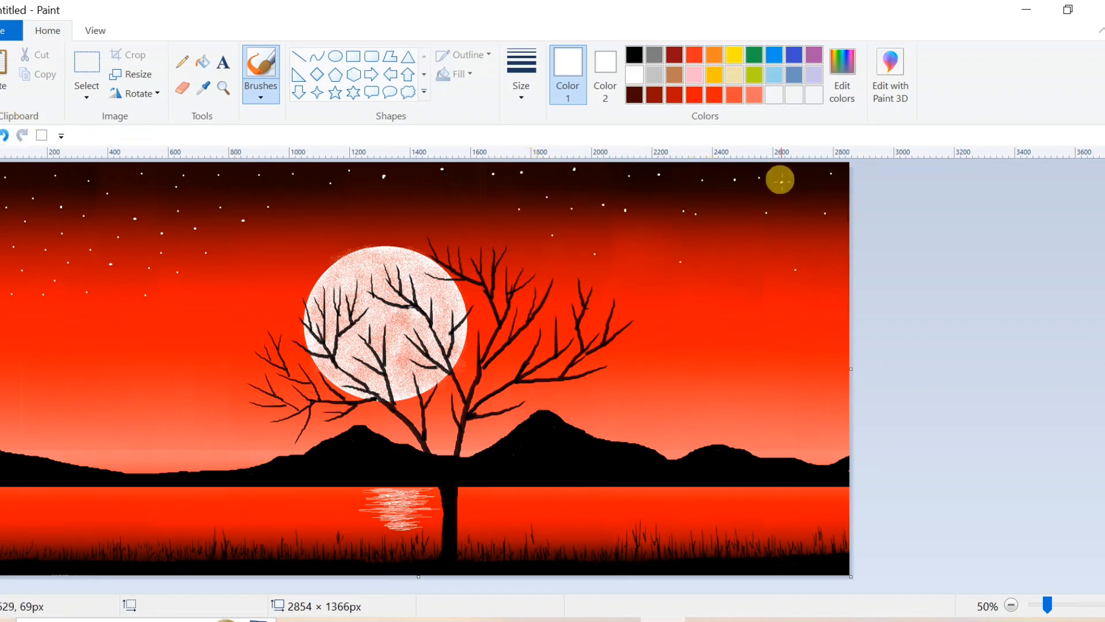
Step: Scatter white stars over the middle of the sky between the tree's right branches and the right edge
{"action": "left_click", "coordinate": [733, 235]}
{"action": "left_click", "coordinate": [807, 247]}
{"action": "left_click", "coordinate": [658, 225]}
{"action": "left_click", "coordinate": [641, 238]}
{"action": "left_click", "coordinate": [622, 283]}
{"action": "left_click", "coordinate": [708, 312]}
{"action": "left_click", "coordinate": [796, 294]}
{"action": "left_click", "coordinate": [740, 279]}
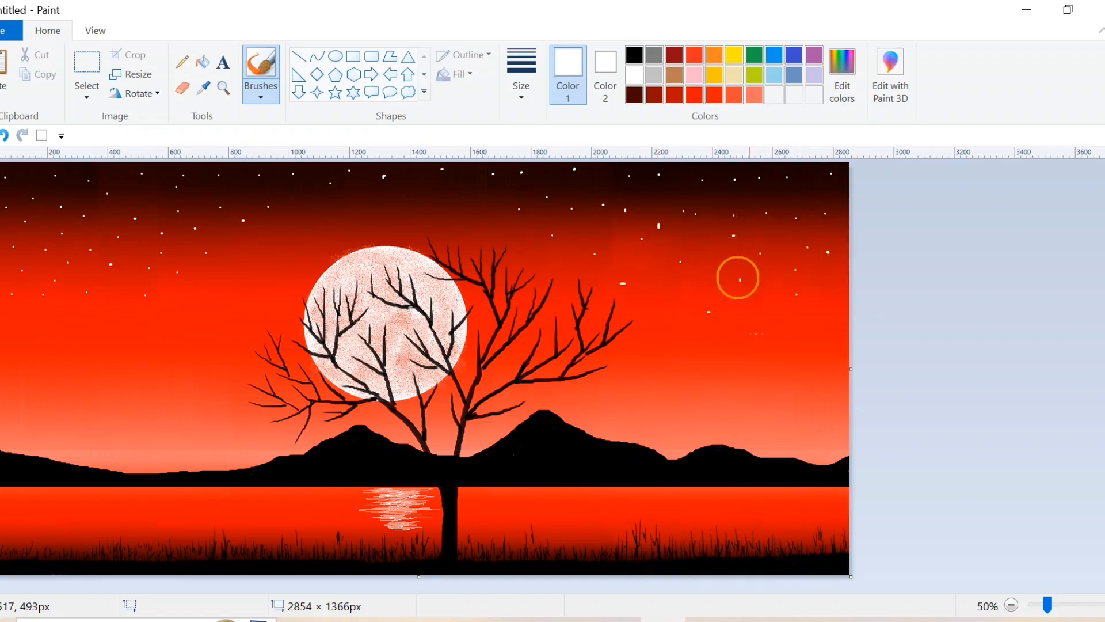
{"action": "left_click", "coordinate": [759, 335]}
{"action": "left_click", "coordinate": [830, 331]}
{"action": "left_click", "coordinate": [653, 341]}
{"action": "left_click", "coordinate": [662, 307]}
{"action": "left_click", "coordinate": [669, 288]}
{"action": "left_click", "coordinate": [686, 282]}
{"action": "left_click", "coordinate": [696, 359]}
{"action": "left_click", "coordinate": [747, 350]}
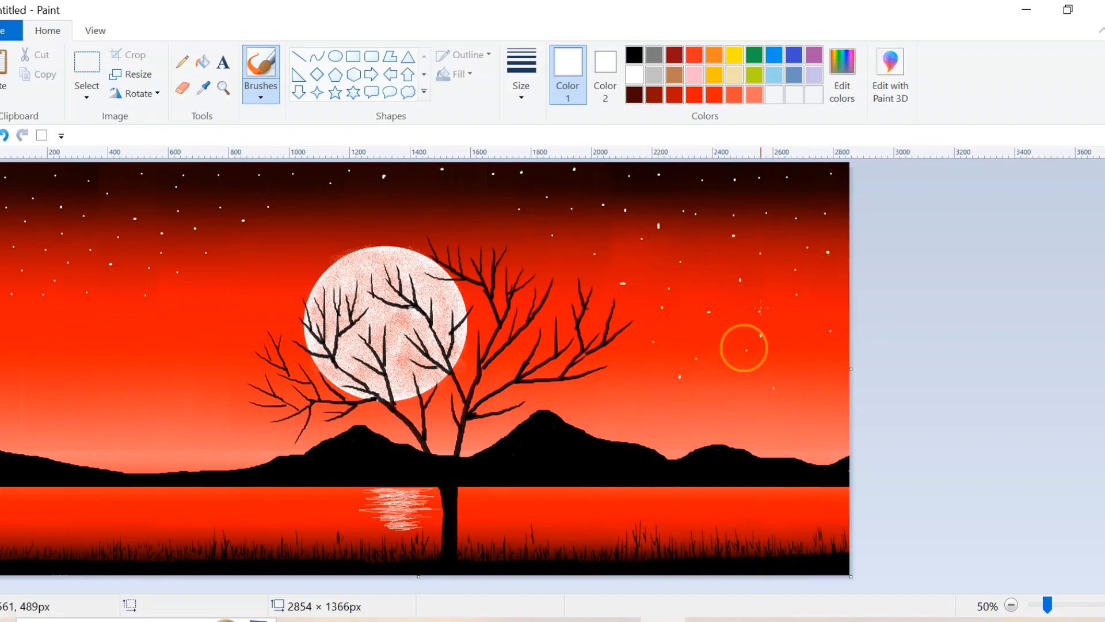
{"action": "left_click", "coordinate": [759, 307]}
{"action": "left_click", "coordinate": [701, 276]}
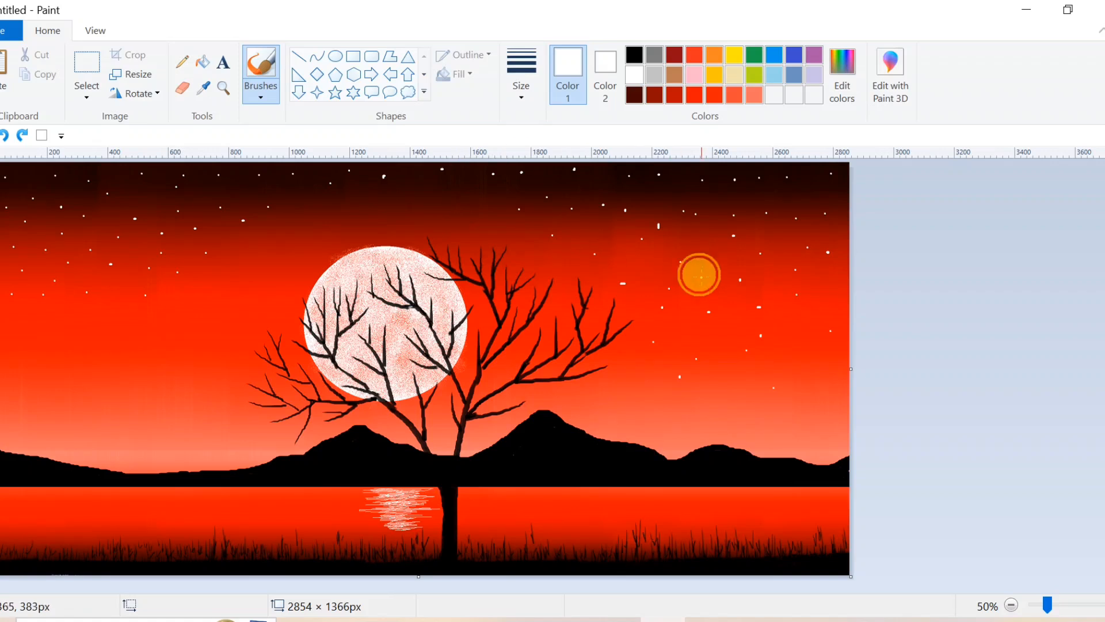
Step: Dot white stars low in the right sky, down to just above the mountains
{"action": "left_click", "coordinate": [670, 336]}
{"action": "left_click", "coordinate": [735, 337]}
{"action": "left_click", "coordinate": [774, 425]}
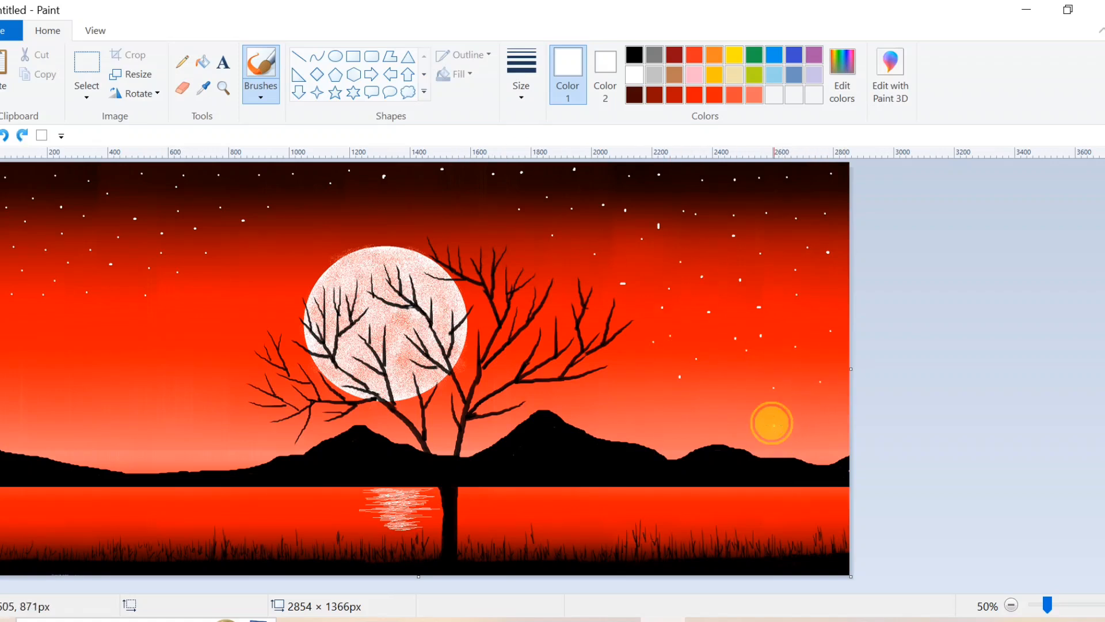
{"action": "left_click", "coordinate": [818, 417]}
{"action": "left_click", "coordinate": [817, 430]}
{"action": "left_click", "coordinate": [788, 437]}
{"action": "left_click", "coordinate": [728, 391]}
{"action": "left_click", "coordinate": [723, 421]}
{"action": "left_click", "coordinate": [636, 429]}
{"action": "left_click", "coordinate": [674, 432]}
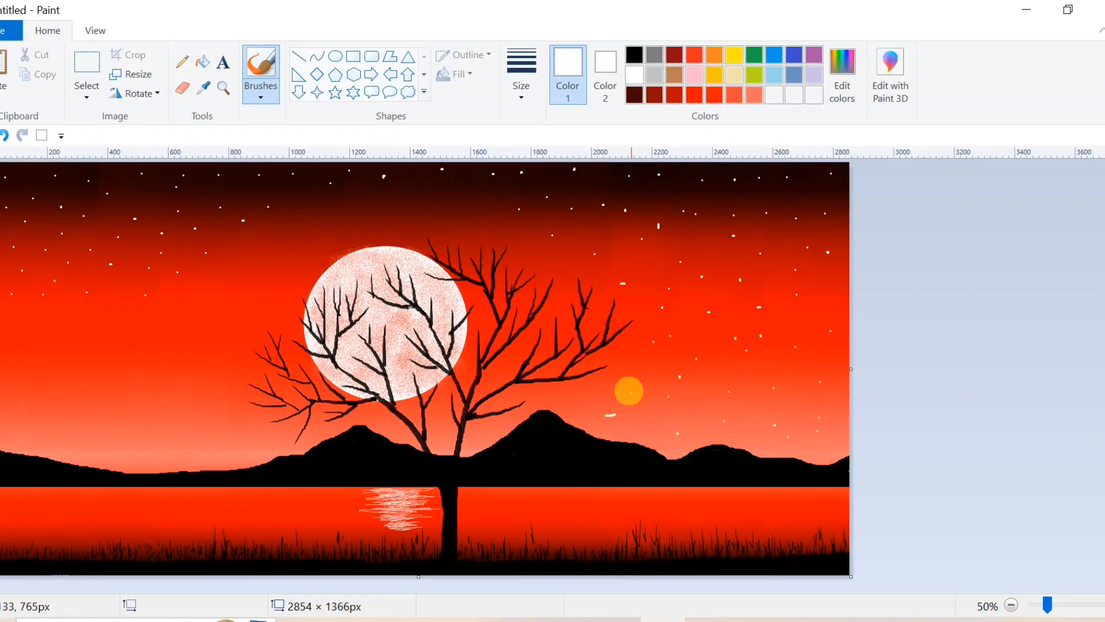
{"action": "left_click", "coordinate": [604, 406]}
{"action": "left_click", "coordinate": [644, 372]}
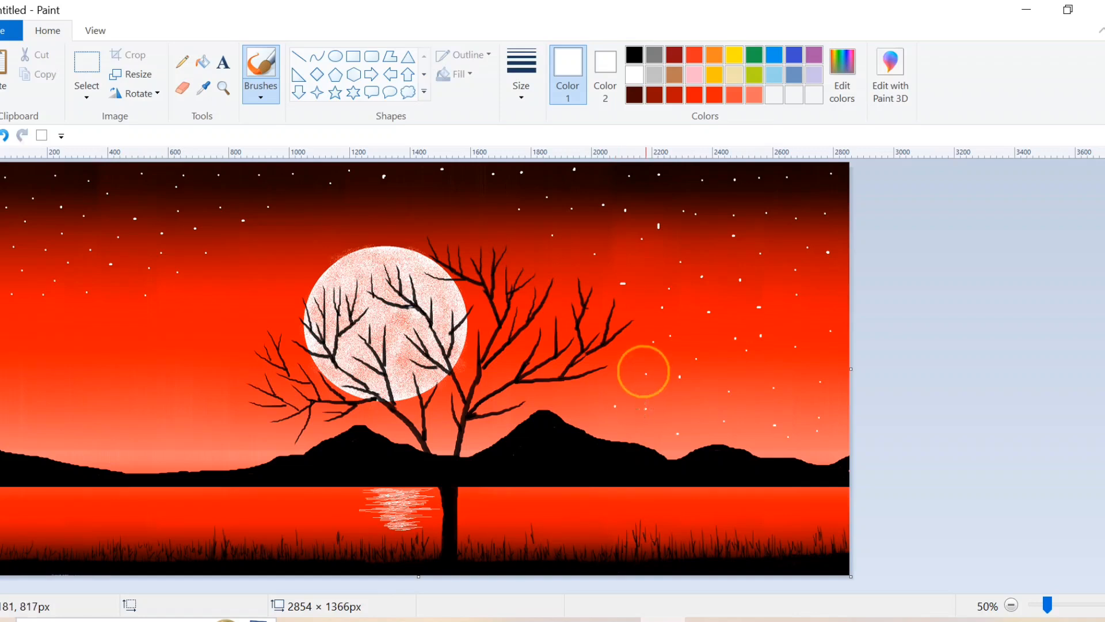
{"action": "left_click", "coordinate": [689, 400]}
Step: Add white stars around the treetop and in the sky directly above the moon
{"action": "left_click", "coordinate": [546, 262]}
{"action": "left_click", "coordinate": [503, 231]}
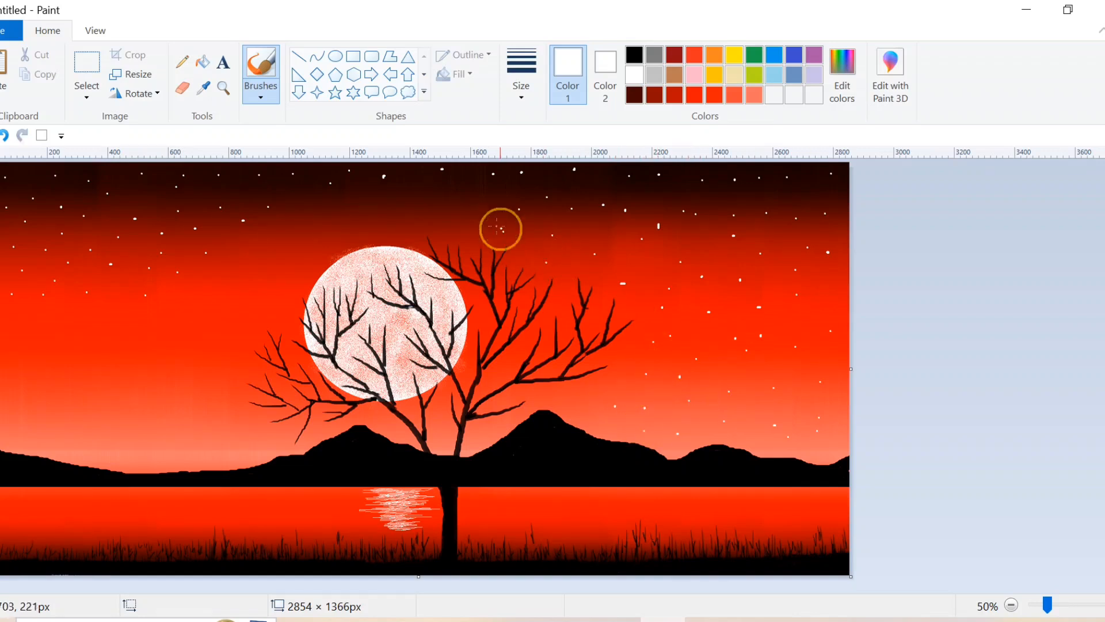
{"action": "left_click", "coordinate": [311, 225]}
{"action": "left_click", "coordinate": [357, 238]}
{"action": "left_click", "coordinate": [332, 205]}
{"action": "left_click", "coordinate": [405, 200]}
{"action": "left_click", "coordinate": [457, 195]}
{"action": "left_click", "coordinate": [427, 239]}
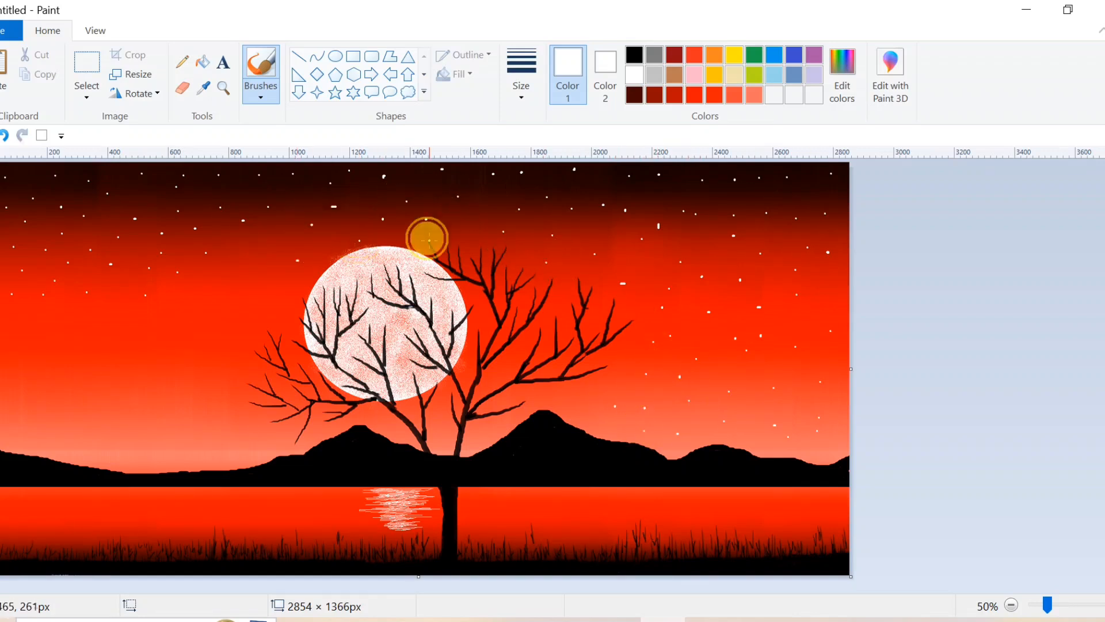
{"action": "left_click", "coordinate": [383, 230]}
{"action": "left_click", "coordinate": [350, 211]}
{"action": "left_click", "coordinate": [427, 204]}
{"action": "left_click", "coordinate": [457, 204]}
{"action": "left_click", "coordinate": [465, 236]}
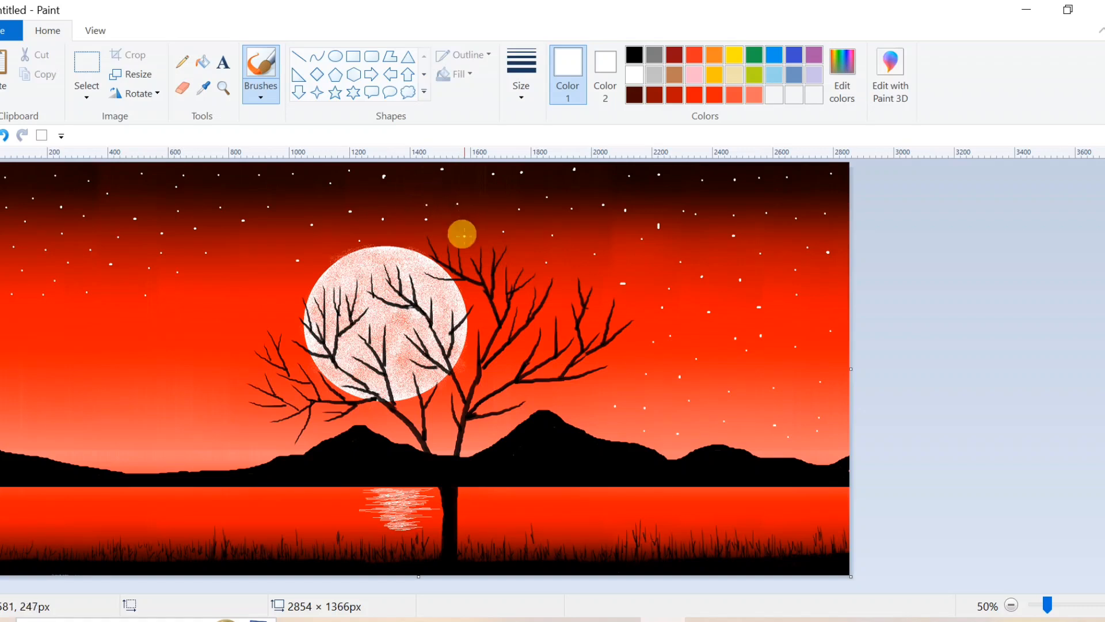
{"action": "left_click", "coordinate": [485, 215]}
Step: Fill the gaps right of the treetop and between the tree's right branches with small white stars
{"action": "left_click", "coordinate": [641, 239]}
{"action": "left_click", "coordinate": [604, 234]}
{"action": "left_click", "coordinate": [705, 239]}
{"action": "left_click", "coordinate": [644, 290]}
{"action": "left_click", "coordinate": [543, 307]}
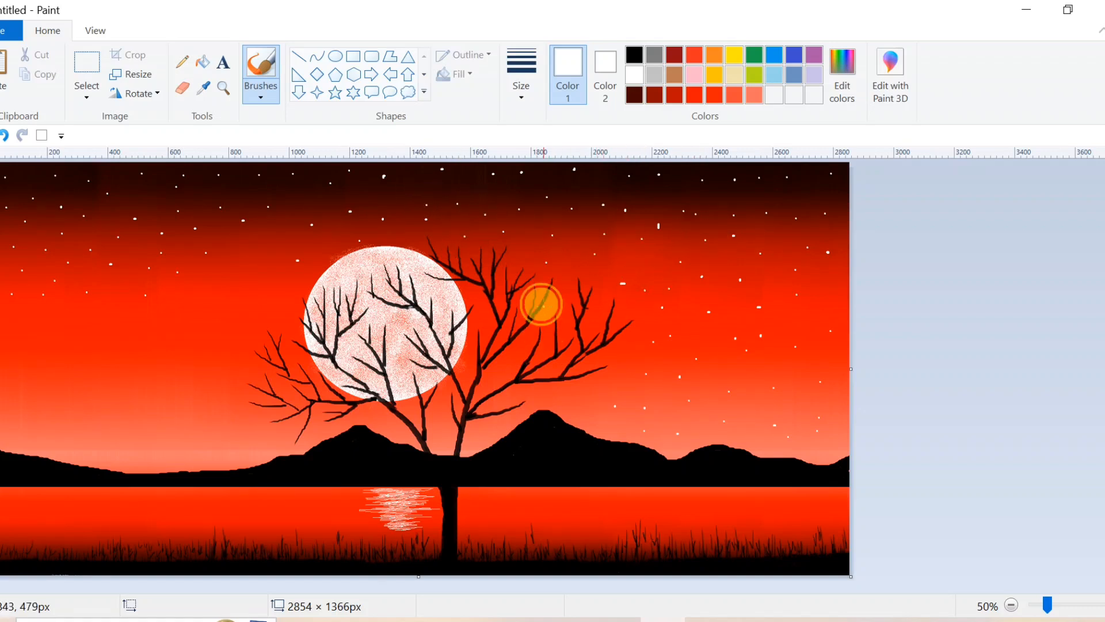
{"action": "left_click", "coordinate": [506, 356]}
{"action": "key", "text": "ctrl+z"}
{"action": "left_click", "coordinate": [511, 351]}
{"action": "left_click", "coordinate": [542, 345]}
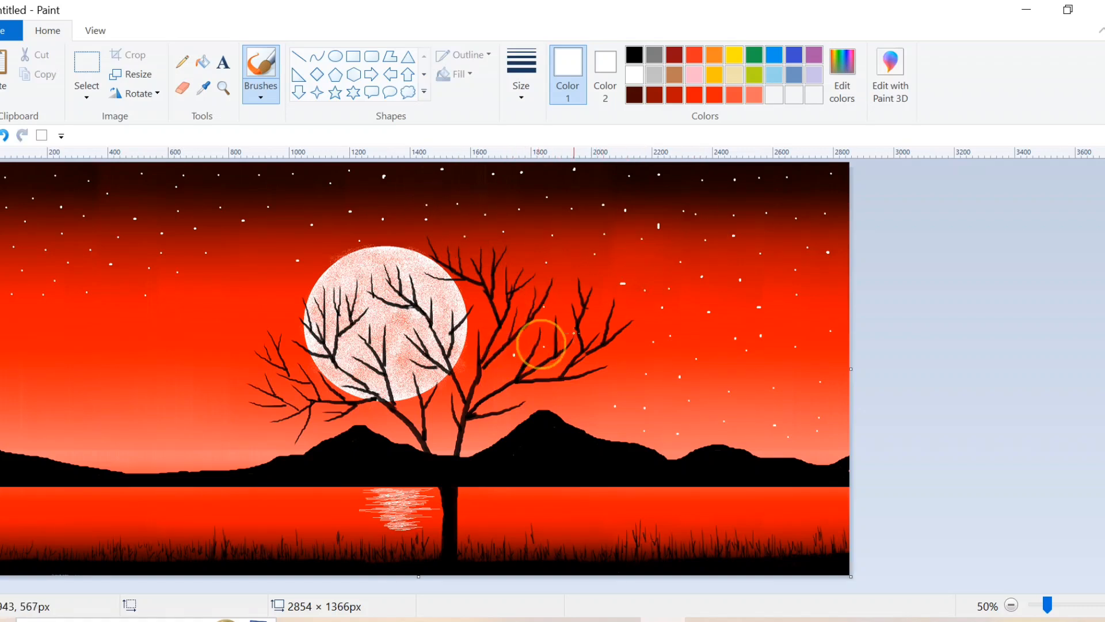
{"action": "left_click", "coordinate": [572, 333]}
{"action": "left_click", "coordinate": [547, 370]}
{"action": "left_click", "coordinate": [559, 273]}
{"action": "left_click", "coordinate": [597, 311]}
{"action": "left_click", "coordinate": [615, 350]}
{"action": "left_click", "coordinate": [524, 338]}
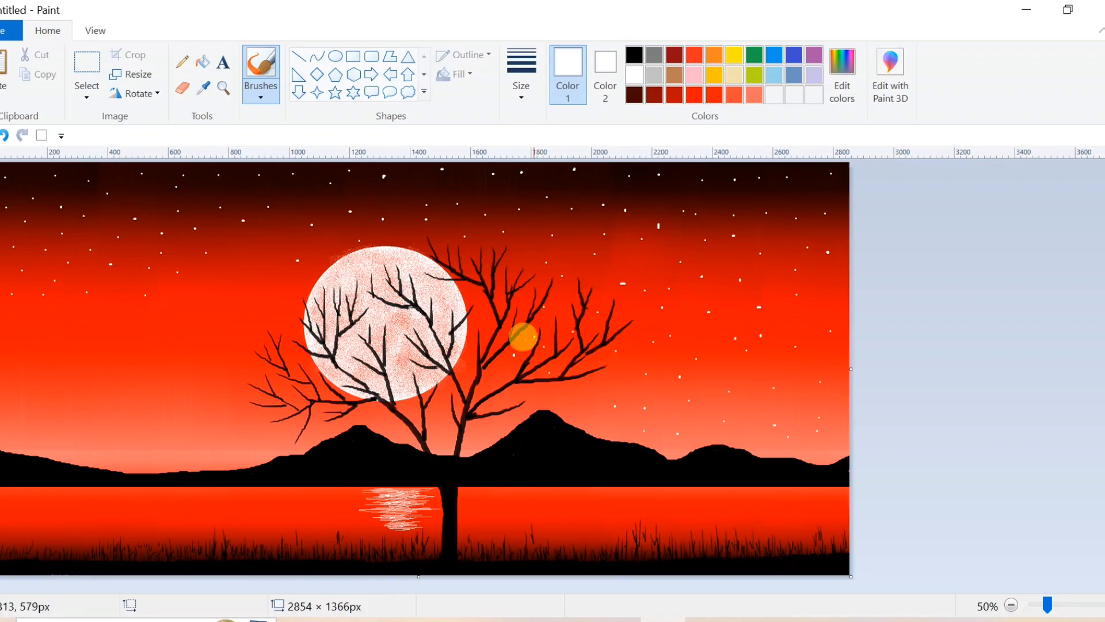
{"action": "left_click", "coordinate": [488, 322]}
{"action": "left_click", "coordinate": [511, 260]}
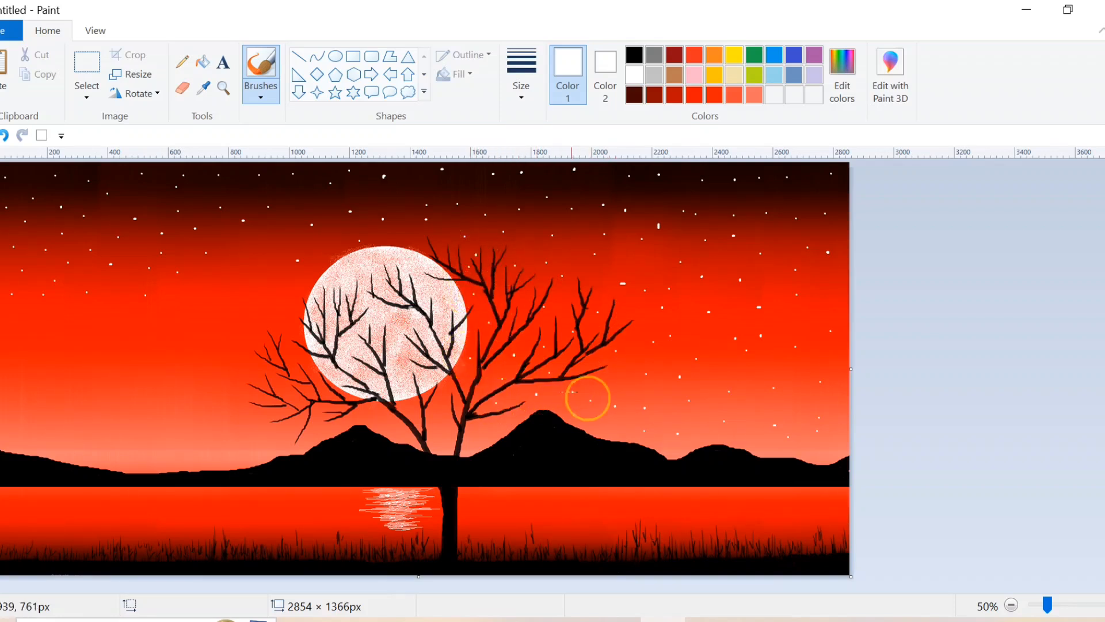
Step: Dot white stars around the base of the crown and beside the tree's left branches
{"action": "left_click", "coordinate": [430, 416]}
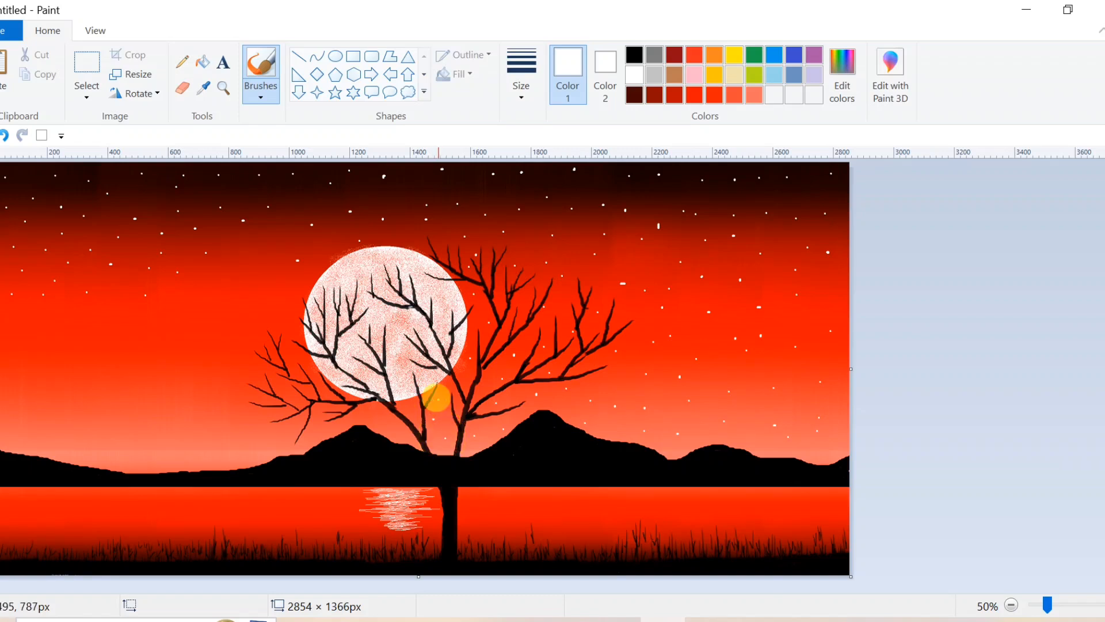
{"action": "left_click", "coordinate": [371, 407]}
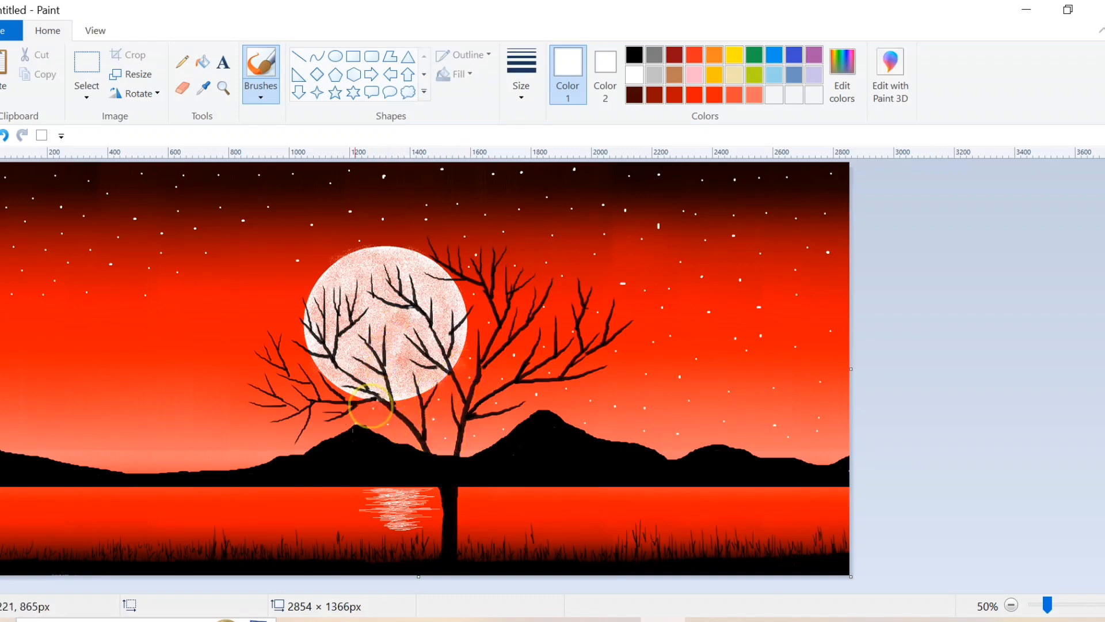
{"action": "left_click", "coordinate": [262, 442]}
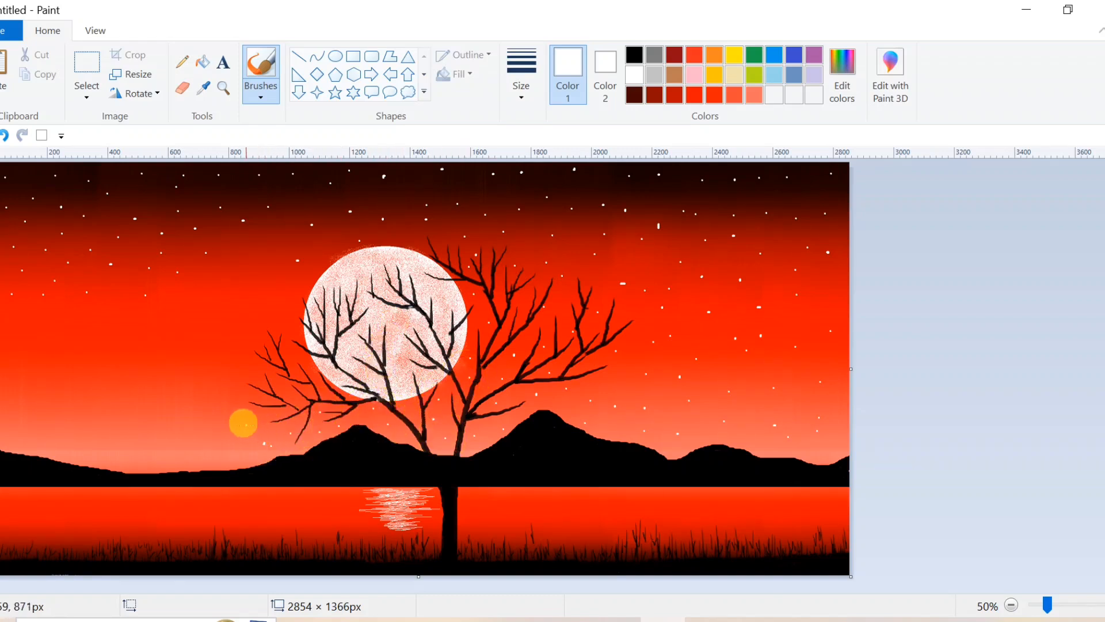
{"action": "left_click", "coordinate": [255, 282]}
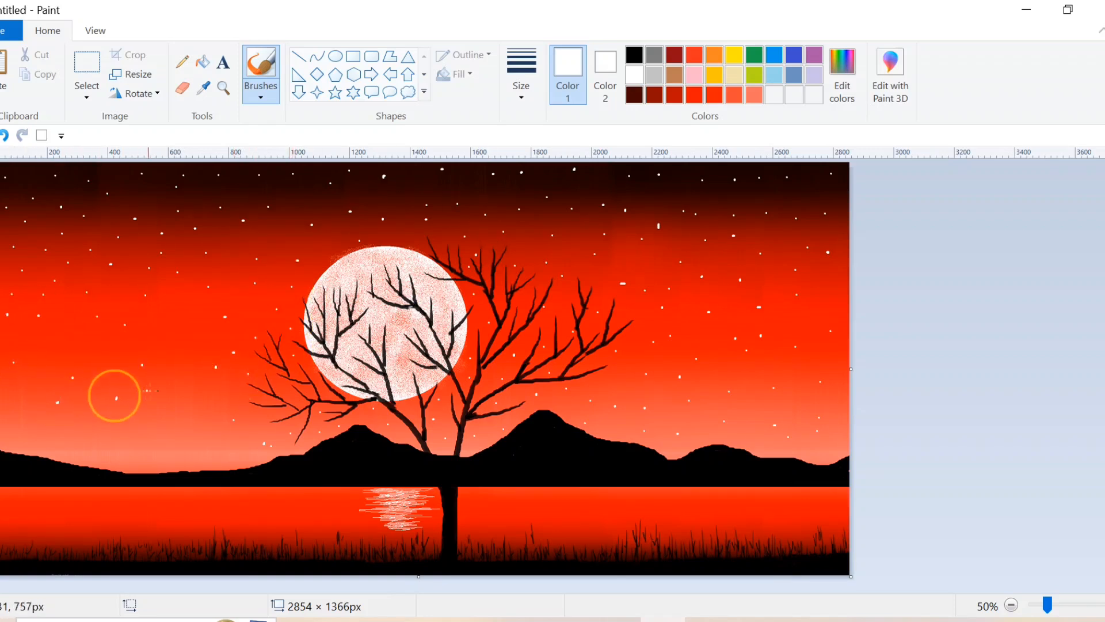
Step: Fill the middle and lower left sky with white stars down to the mountains, undoing misplaced dots
{"action": "left_click", "coordinate": [74, 342]}
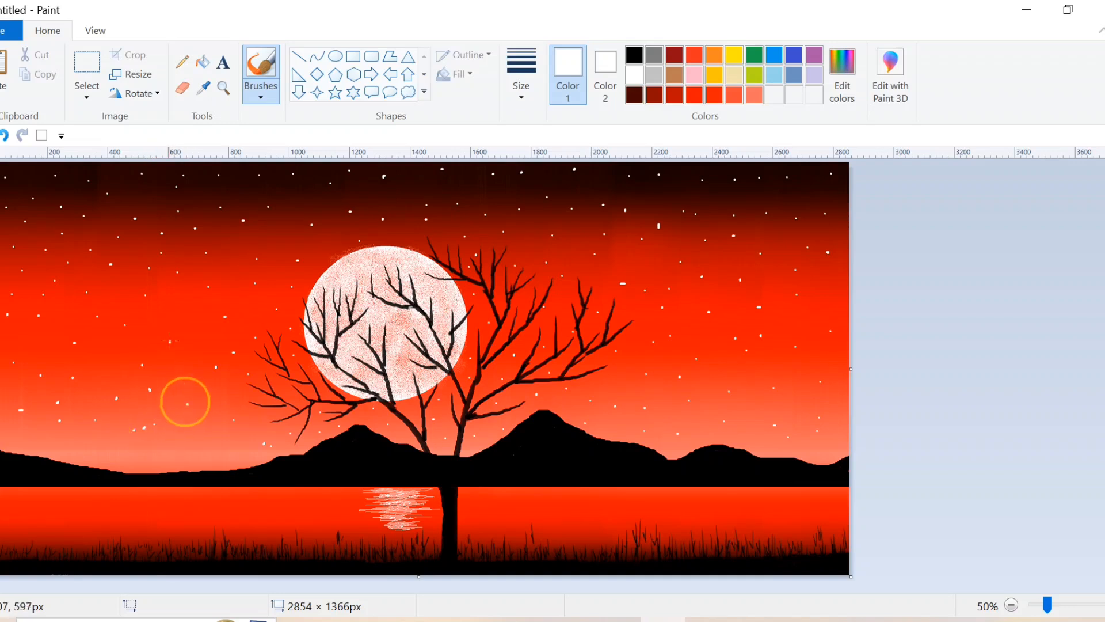
{"action": "left_click", "coordinate": [110, 333]}
{"action": "key", "text": "ctrl+z"}
{"action": "key", "text": "ctrl+z"}
{"action": "key", "text": "ctrl+z"}
{"action": "key", "text": "ctrl+z"}
{"action": "left_click", "coordinate": [153, 333]}
{"action": "left_click", "coordinate": [164, 328]}
{"action": "left_click", "coordinate": [194, 348]}
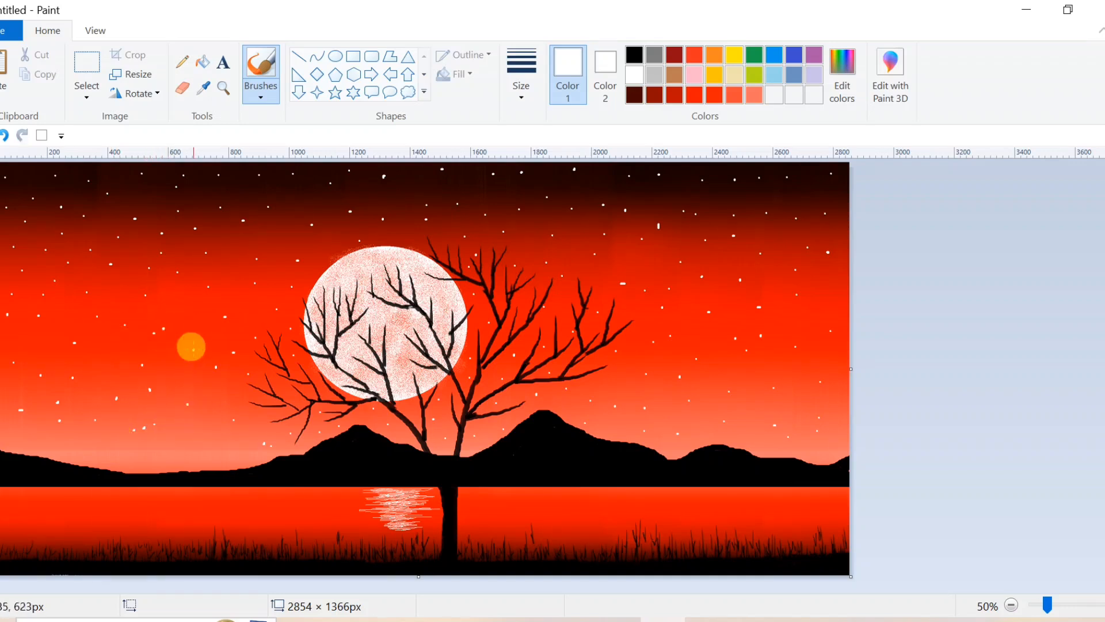
{"action": "left_click", "coordinate": [170, 373]}
{"action": "left_click", "coordinate": [109, 364]}
{"action": "left_click", "coordinate": [82, 420]}
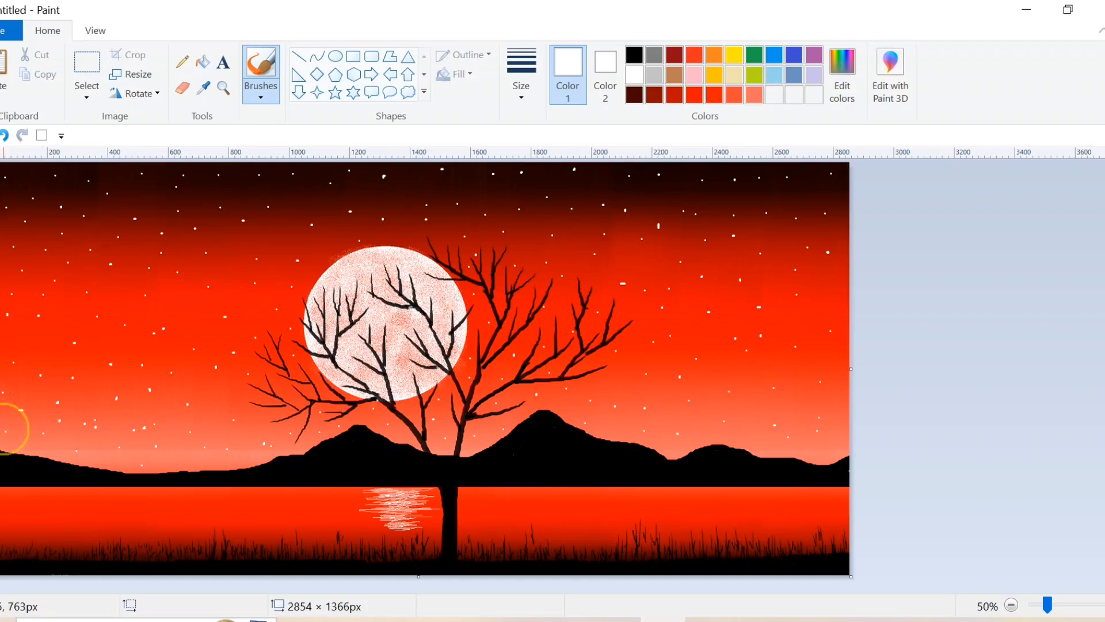
{"action": "left_click", "coordinate": [119, 294]}
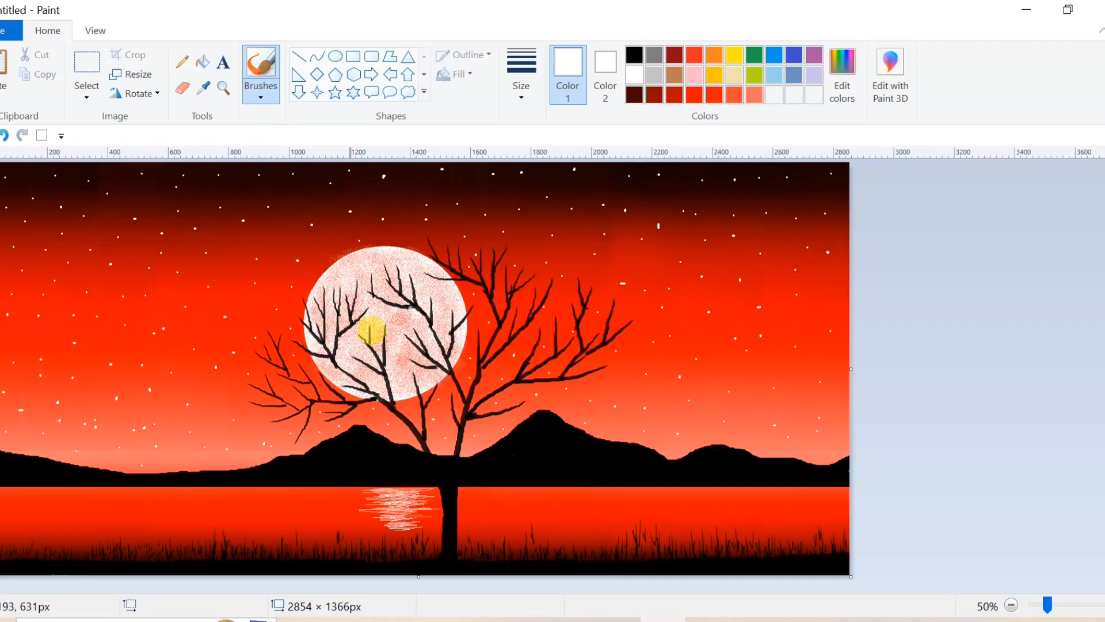
Step: Add a few more white stars in the sky to the upper left of the moon
{"action": "left_click", "coordinate": [282, 229]}
{"action": "left_click", "coordinate": [227, 270]}
{"action": "left_click", "coordinate": [320, 246]}
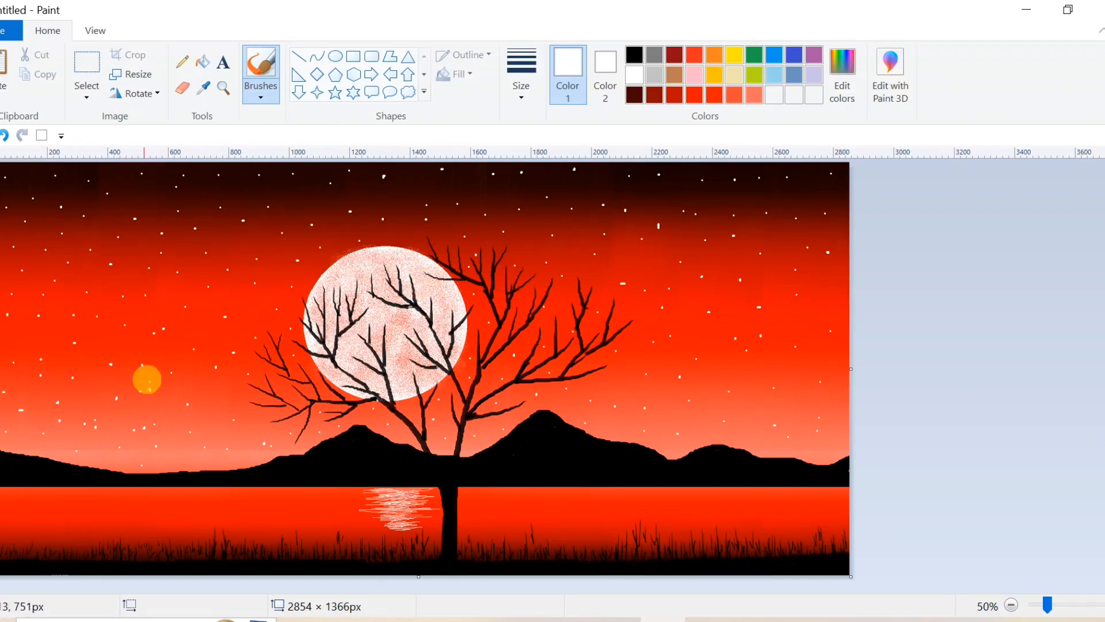
Step: Dot white star reflections on the left part of the water, mostly just below the shoreline, undoing a misplaced dot
{"action": "left_click", "coordinate": [2, 527]}
{"action": "left_click", "coordinate": [0, 498]}
{"action": "left_click", "coordinate": [35, 498]}
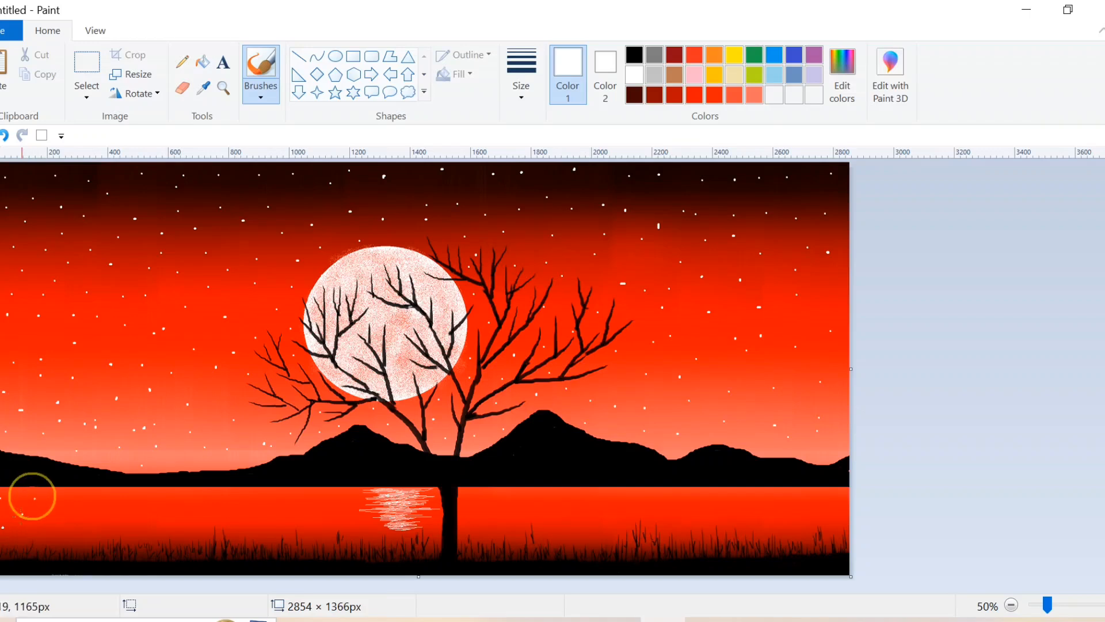
{"action": "left_click", "coordinate": [60, 497]}
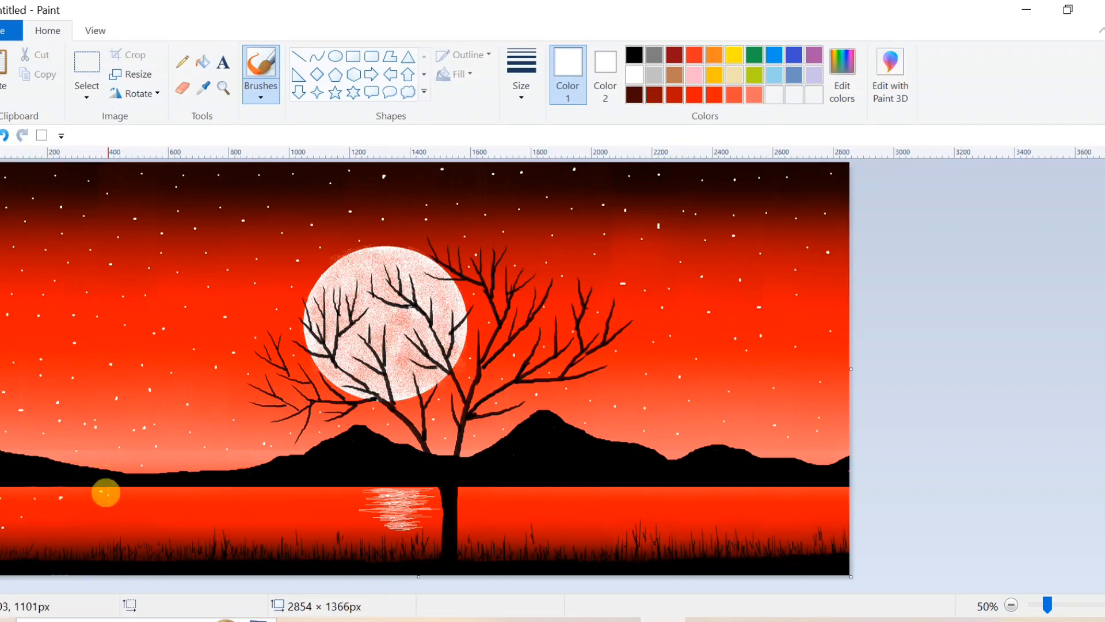
{"action": "key", "text": "ctrl+z"}
{"action": "left_click", "coordinate": [66, 494]}
{"action": "left_click", "coordinate": [108, 495]}
{"action": "left_click", "coordinate": [140, 491]}
{"action": "left_click", "coordinate": [199, 495]}
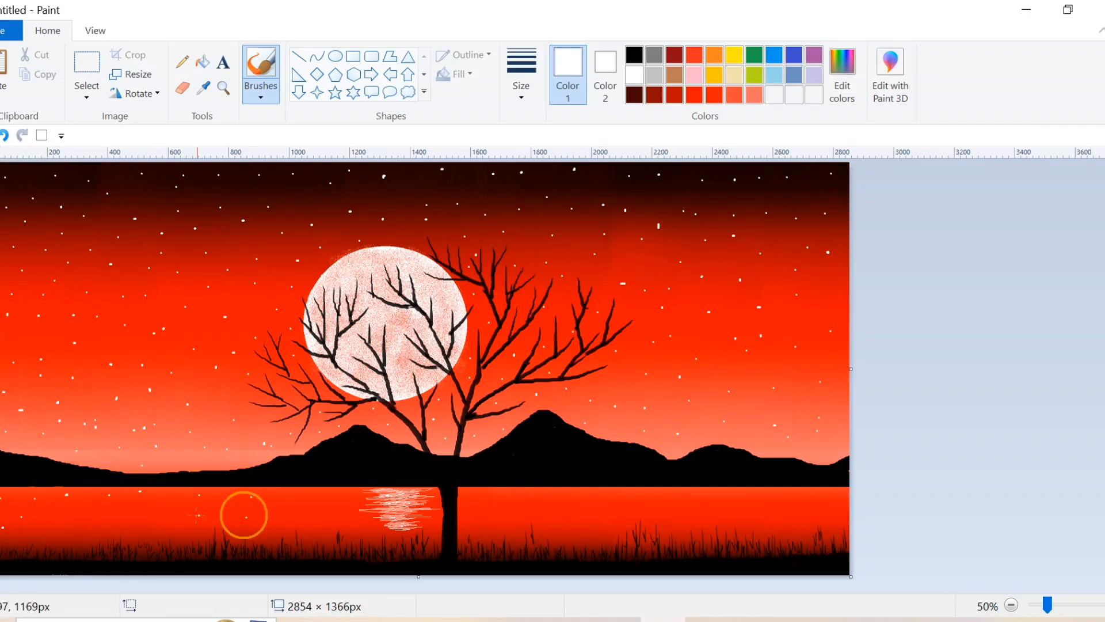
Step: Scatter white star reflections over the lower left water, just above the grass
{"action": "left_click", "coordinate": [198, 514]}
{"action": "left_click", "coordinate": [122, 511]}
{"action": "left_click", "coordinate": [103, 514]}
{"action": "left_click", "coordinate": [120, 529]}
{"action": "left_click", "coordinate": [164, 531]}
{"action": "left_click", "coordinate": [200, 530]}
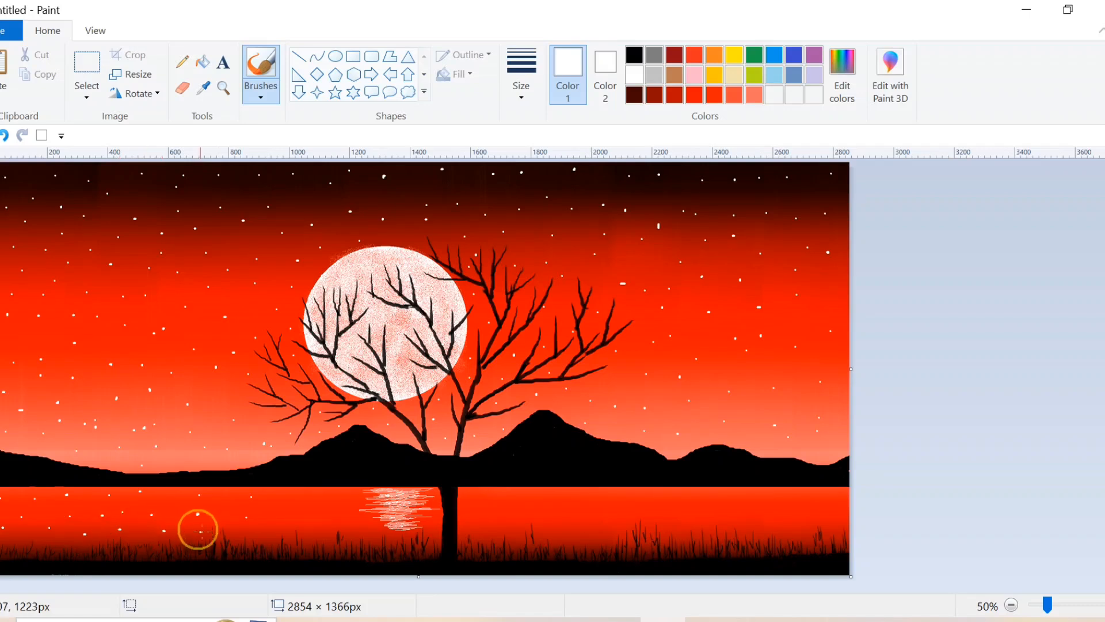
Step: Extend the white star reflections across the water up to the moon's reflection and fill gaps along the left grass
{"action": "left_click", "coordinate": [266, 494]}
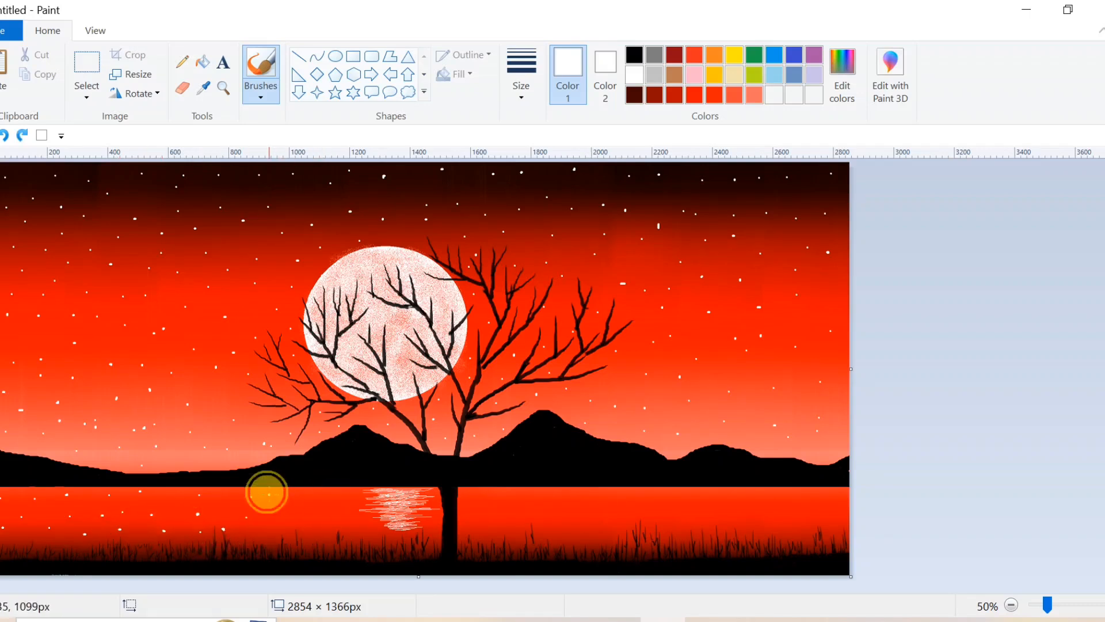
{"action": "left_click", "coordinate": [337, 494]}
{"action": "left_click", "coordinate": [278, 522]}
{"action": "left_click", "coordinate": [311, 534]}
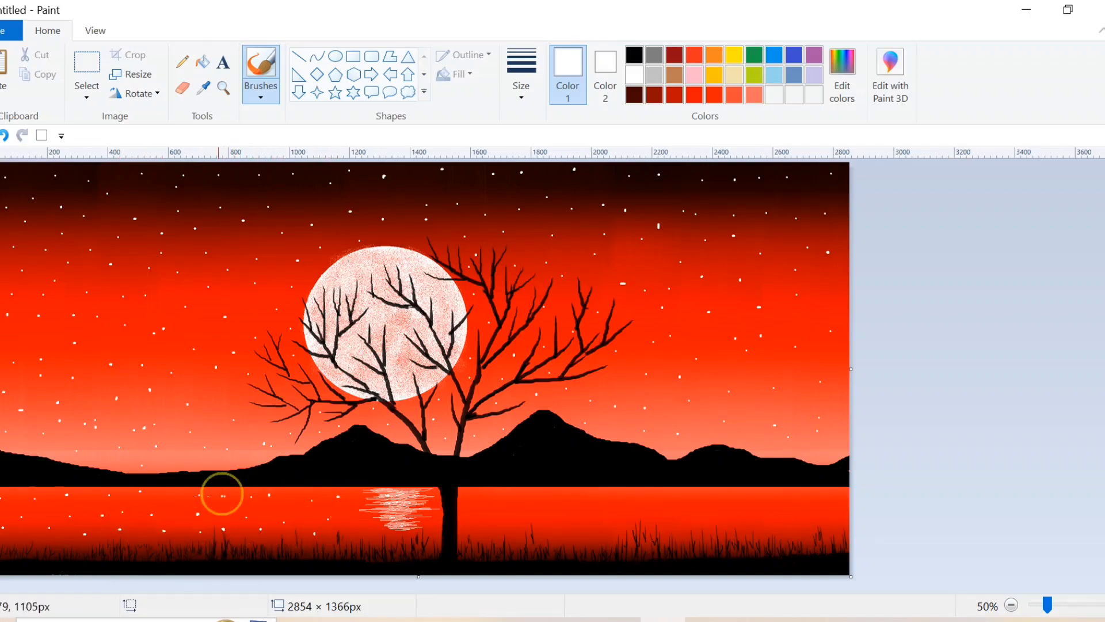
{"action": "left_click", "coordinate": [76, 541]}
{"action": "left_click", "coordinate": [136, 535]}
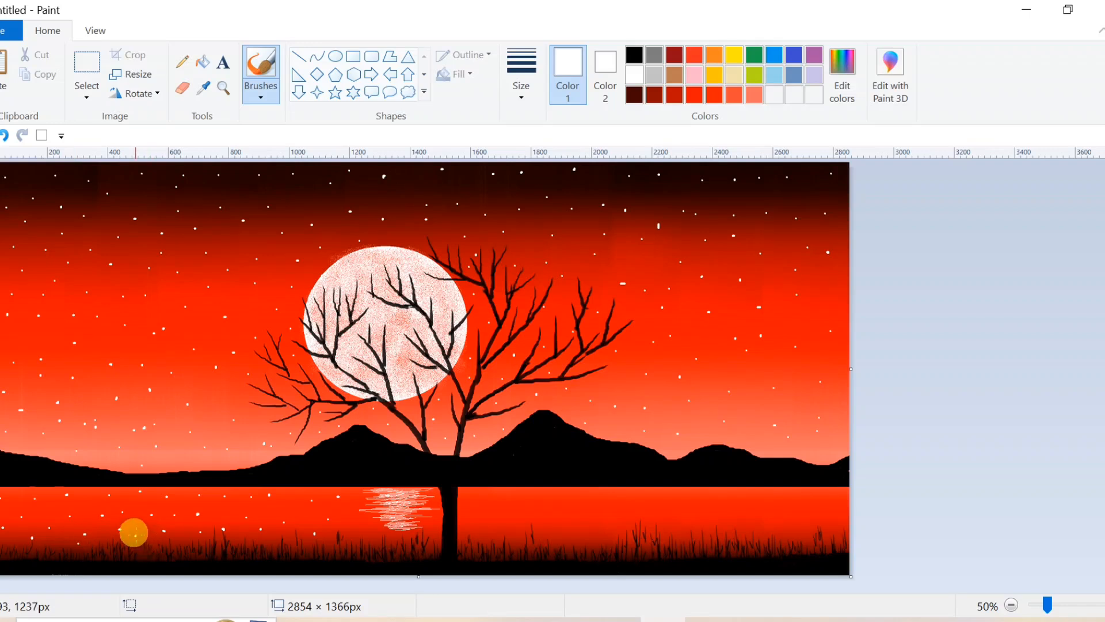
{"action": "left_click", "coordinate": [178, 540]}
{"action": "left_click", "coordinate": [269, 533]}
{"action": "left_click", "coordinate": [358, 502]}
{"action": "left_click", "coordinate": [359, 533]}
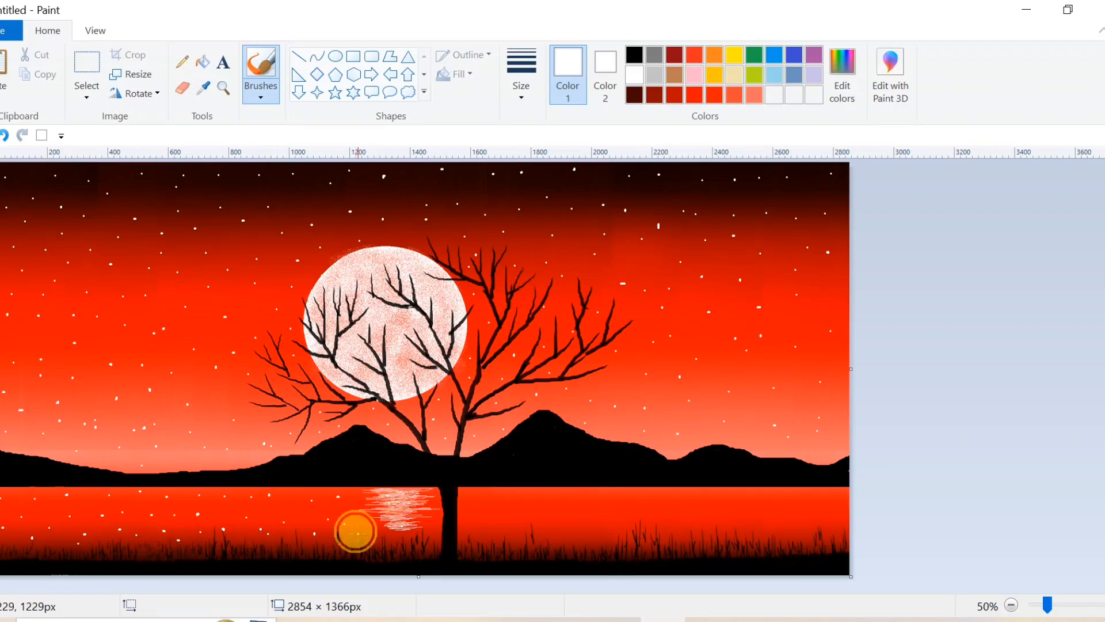
Step: Dot white star reflections below the moon's reflection and on the water just right of the tree trunk
{"action": "left_click", "coordinate": [397, 545]}
{"action": "left_click", "coordinate": [432, 531]}
{"action": "left_click", "coordinate": [476, 489]}
{"action": "left_click", "coordinate": [593, 497]}
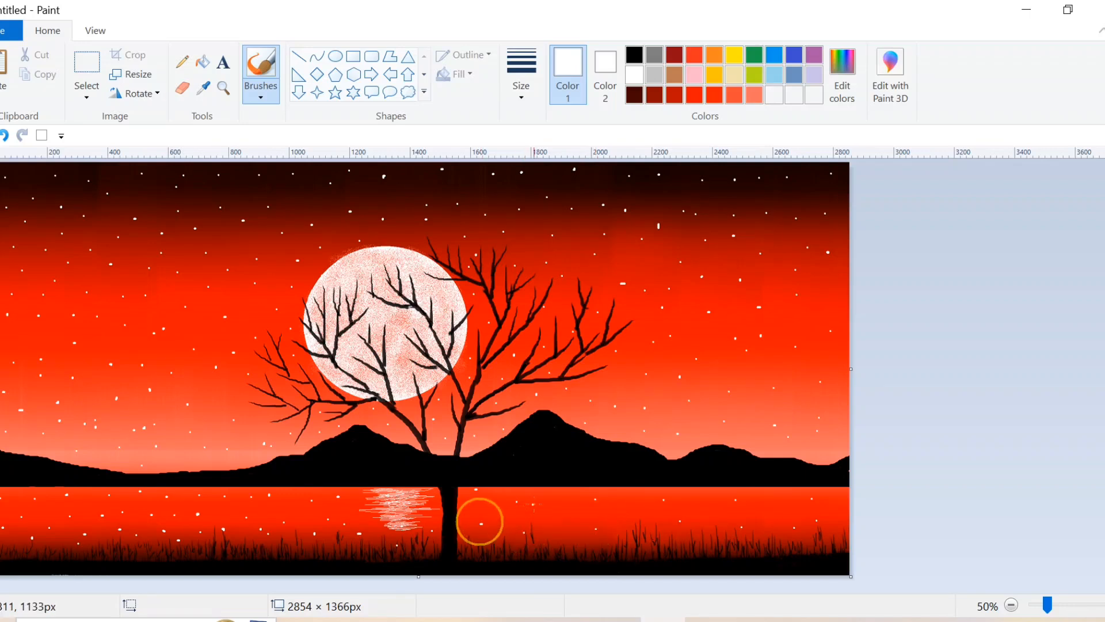
{"action": "left_click", "coordinate": [637, 501]}
{"action": "left_click", "coordinate": [595, 514]}
{"action": "left_click", "coordinate": [633, 523]}
{"action": "left_click", "coordinate": [651, 515]}
{"action": "left_click", "coordinate": [662, 531]}
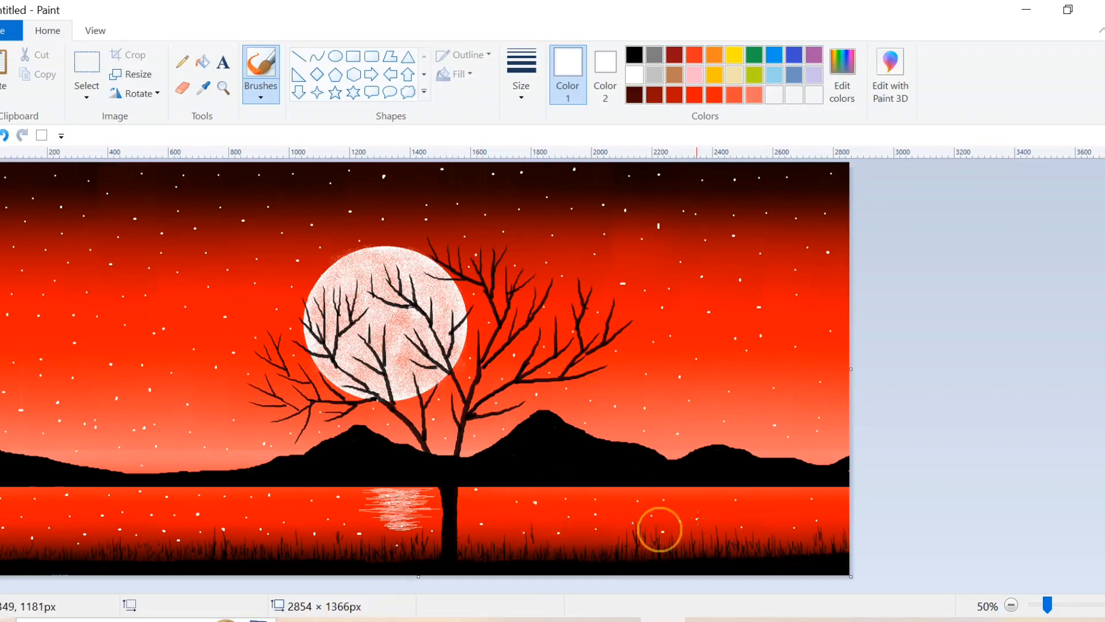
Step: Fill the right part of the water with white star reflections out to the canvas edge
{"action": "left_click", "coordinate": [700, 515]}
{"action": "left_click", "coordinate": [700, 494]}
{"action": "left_click", "coordinate": [726, 510]}
{"action": "left_click", "coordinate": [756, 520]}
{"action": "left_click", "coordinate": [830, 509]}
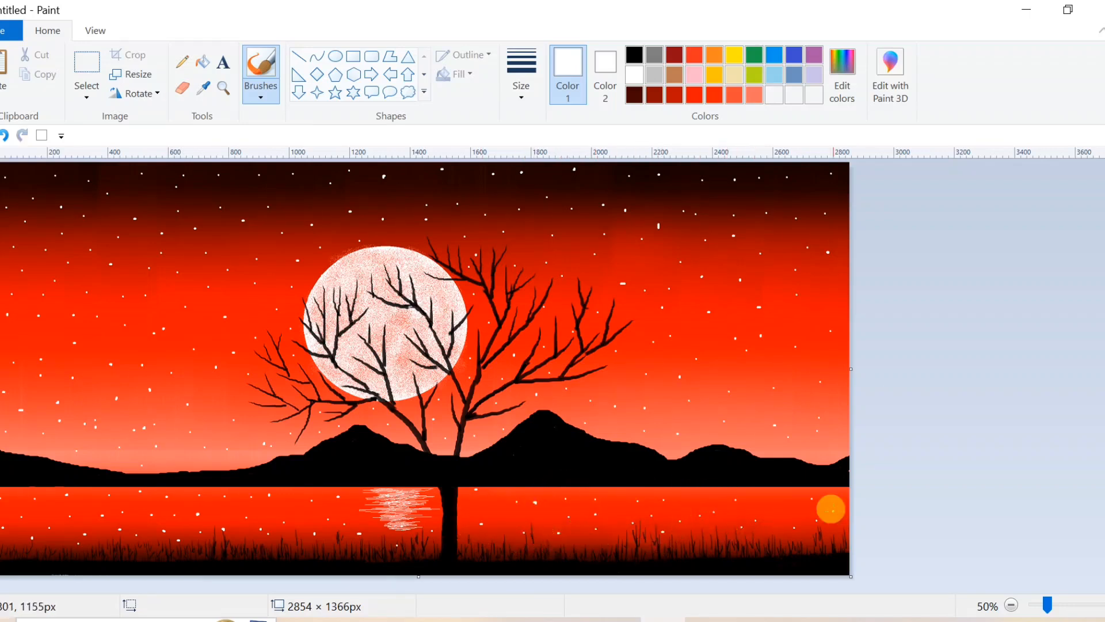
{"action": "left_click", "coordinate": [779, 503]}
{"action": "left_click", "coordinate": [694, 495]}
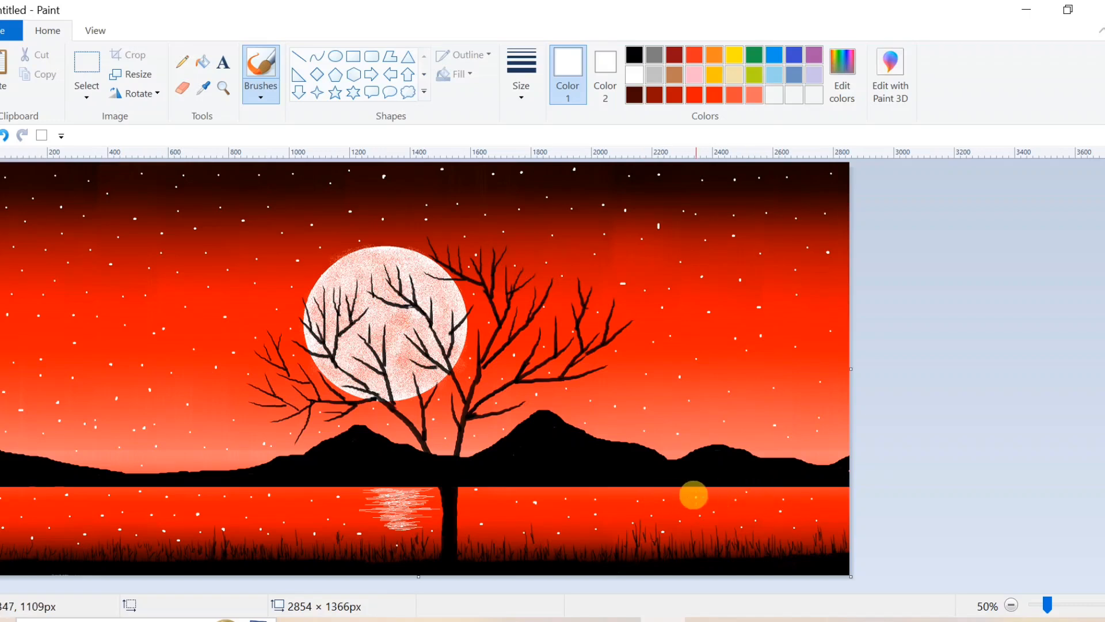
{"action": "left_click", "coordinate": [752, 514]}
{"action": "left_click", "coordinate": [798, 512]}
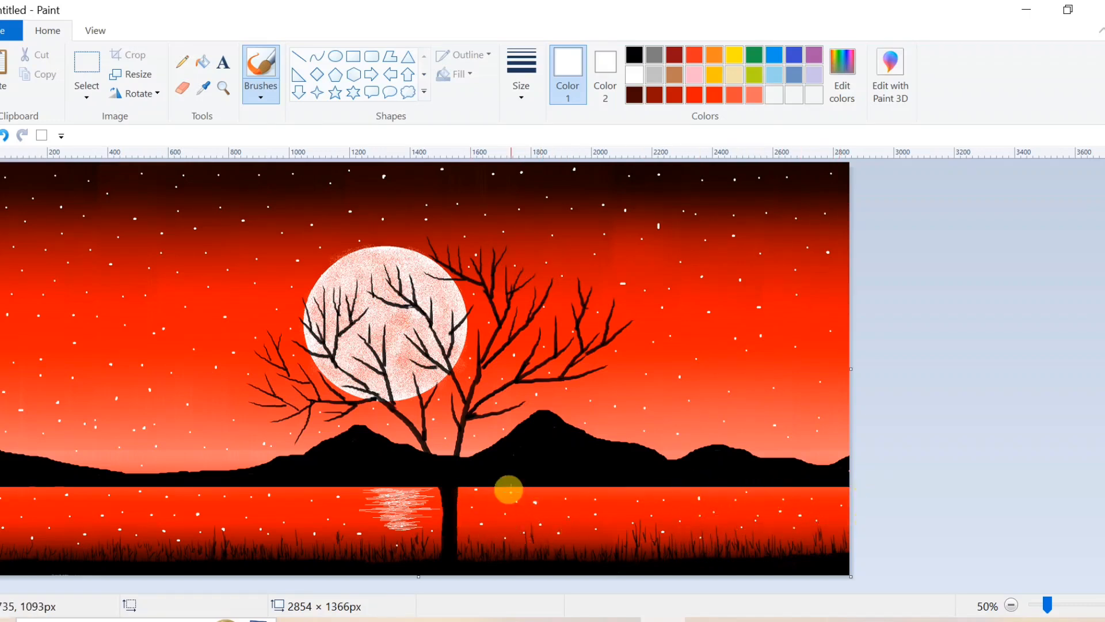
{"action": "left_click", "coordinate": [550, 494]}
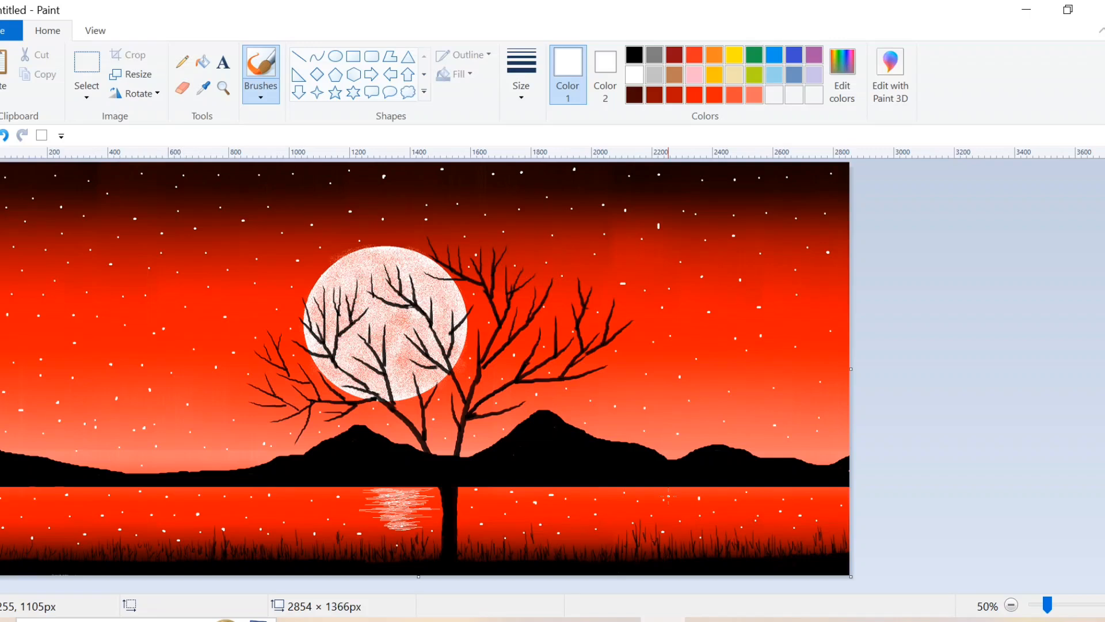
Step: Paint two small black V-shaped birds with a brush in the sky beside the tree's lower left branches
{"action": "left_click", "coordinate": [262, 97]}
{"action": "left_click", "coordinate": [261, 155]}
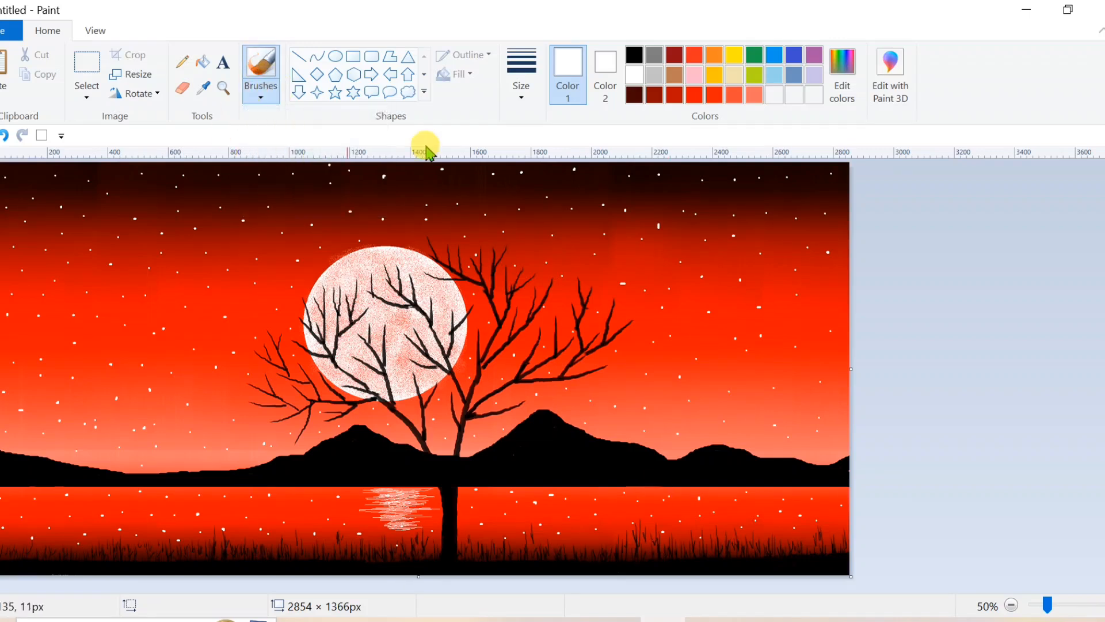
{"action": "left_click", "coordinate": [634, 56]}
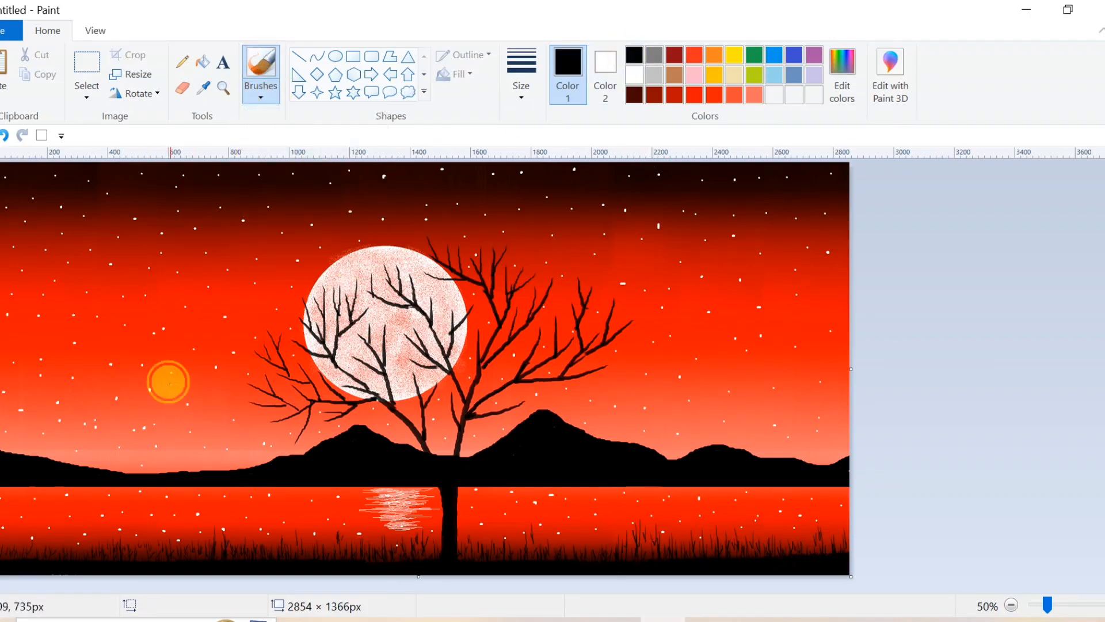
{"action": "left_click_drag", "start_coordinate": [168, 382], "coordinate": [190, 379]}
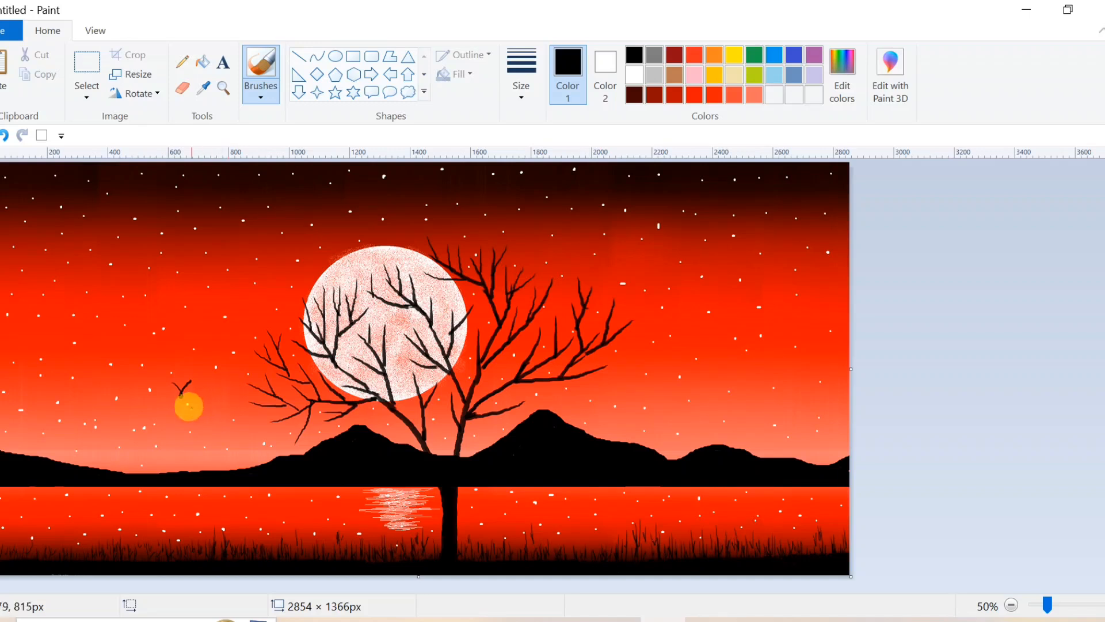
{"action": "mouse_move", "coordinate": [180, 391]}
{"action": "left_mouse_down"}
{"action": "mouse_move", "coordinate": [202, 395]}
{"action": "mouse_move", "coordinate": [229, 408]}
{"action": "left_mouse_up"}
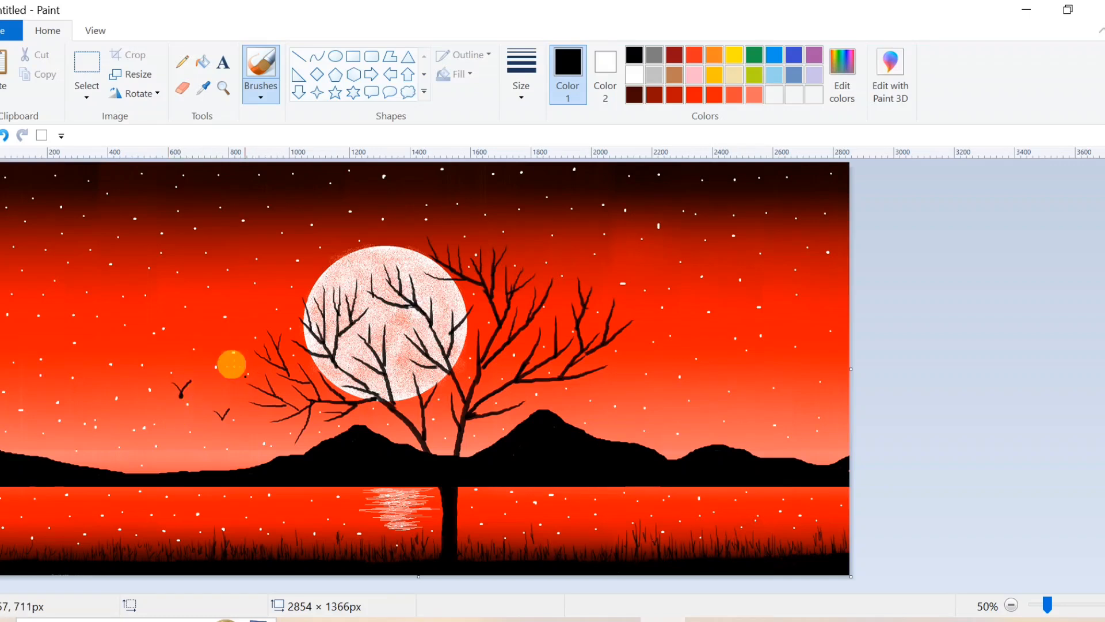
Step: Paint two black birds higher in the sky left of the moon, undoing a misdrawn stroke
{"action": "left_click_drag", "start_coordinate": [121, 277], "coordinate": [128, 266]}
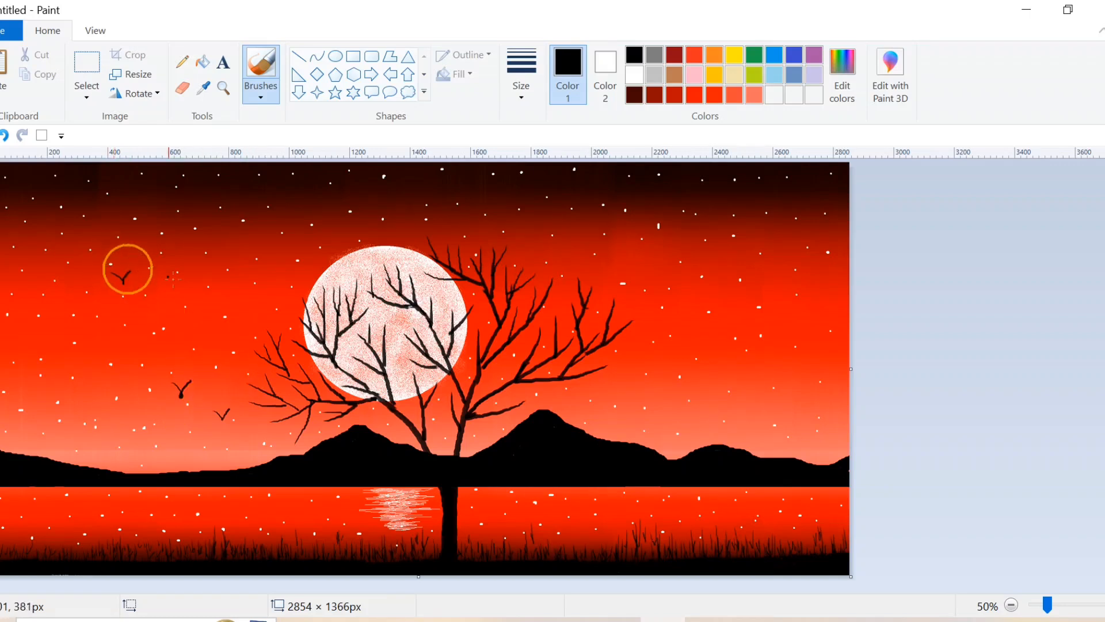
{"action": "mouse_move", "coordinate": [200, 286]}
{"action": "left_mouse_down"}
{"action": "mouse_move", "coordinate": [323, 265]}
{"action": "mouse_move", "coordinate": [305, 284]}
{"action": "mouse_move", "coordinate": [199, 270]}
{"action": "mouse_move", "coordinate": [226, 267]}
{"action": "left_mouse_up"}
{"action": "key", "text": "ctrl+z"}
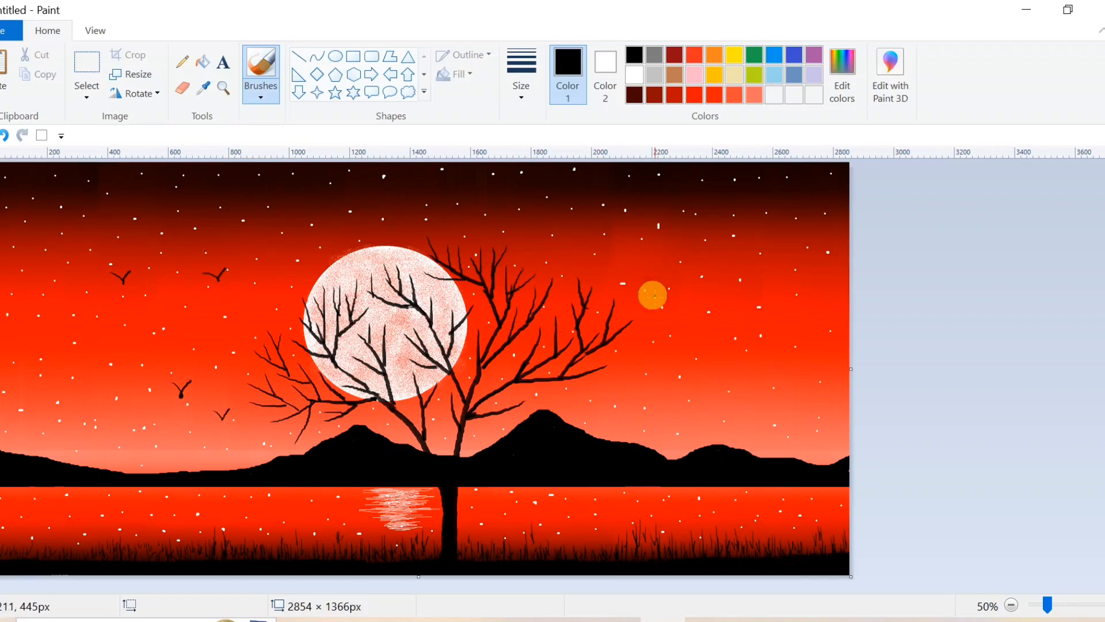
Step: Paint three small black birds in the sky right of the tree, undoing a misdrawn stroke
{"action": "left_click_drag", "start_coordinate": [687, 295], "coordinate": [694, 285]}
{"action": "left_click_drag", "start_coordinate": [750, 316], "coordinate": [758, 314]}
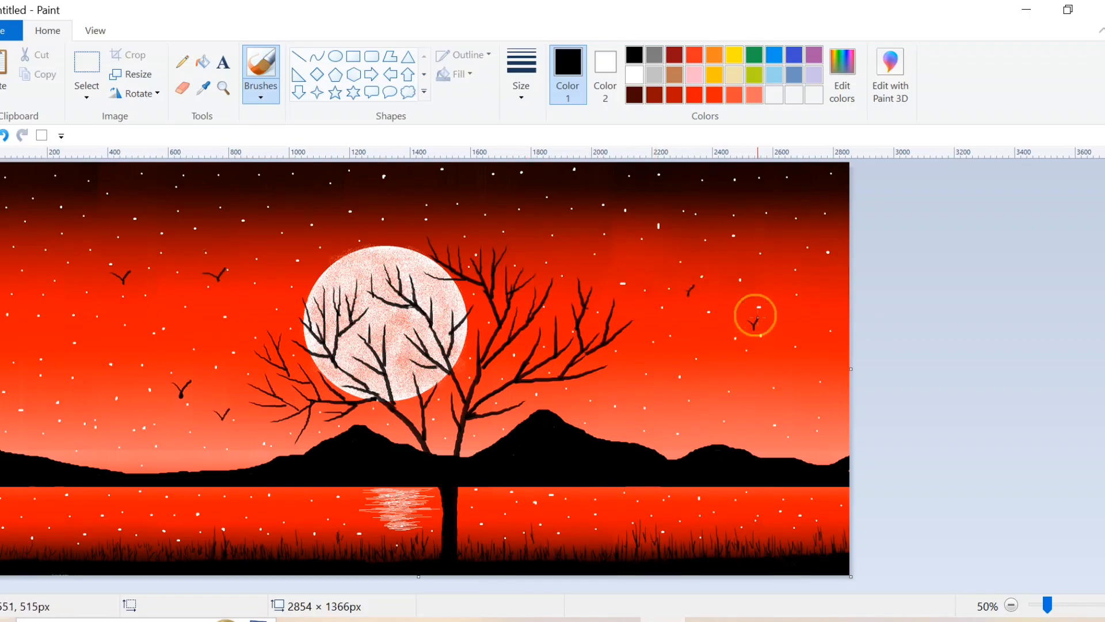
{"action": "mouse_move", "coordinate": [661, 391]}
{"action": "left_mouse_down"}
{"action": "mouse_move", "coordinate": [683, 386]}
{"action": "mouse_move", "coordinate": [647, 393]}
{"action": "mouse_move", "coordinate": [653, 380]}
{"action": "left_mouse_up"}
{"action": "key", "text": "ctrl+z"}
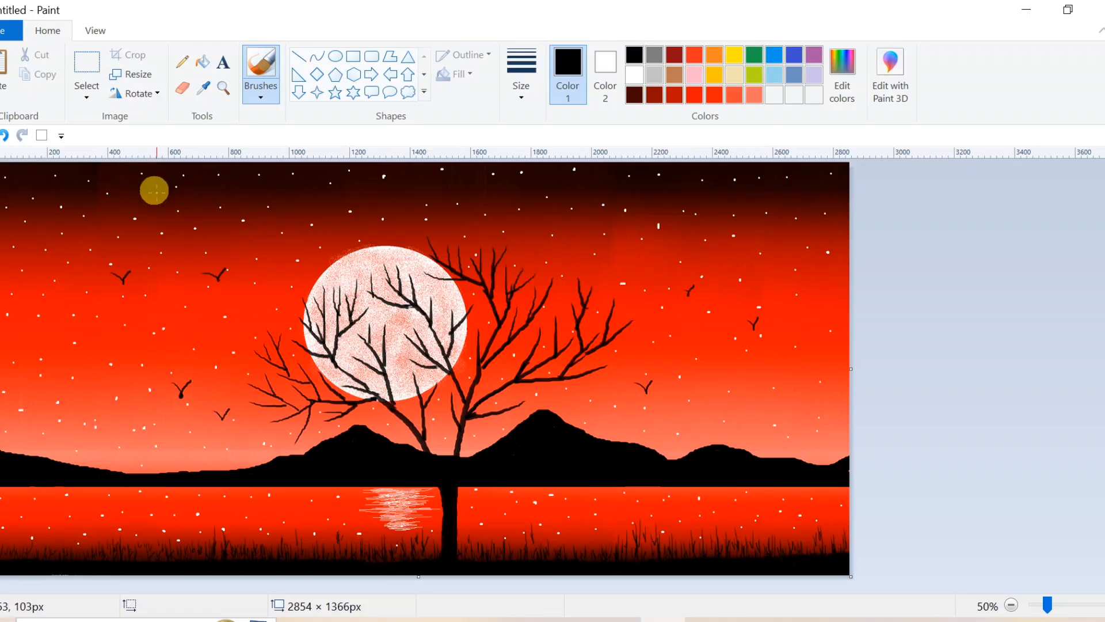